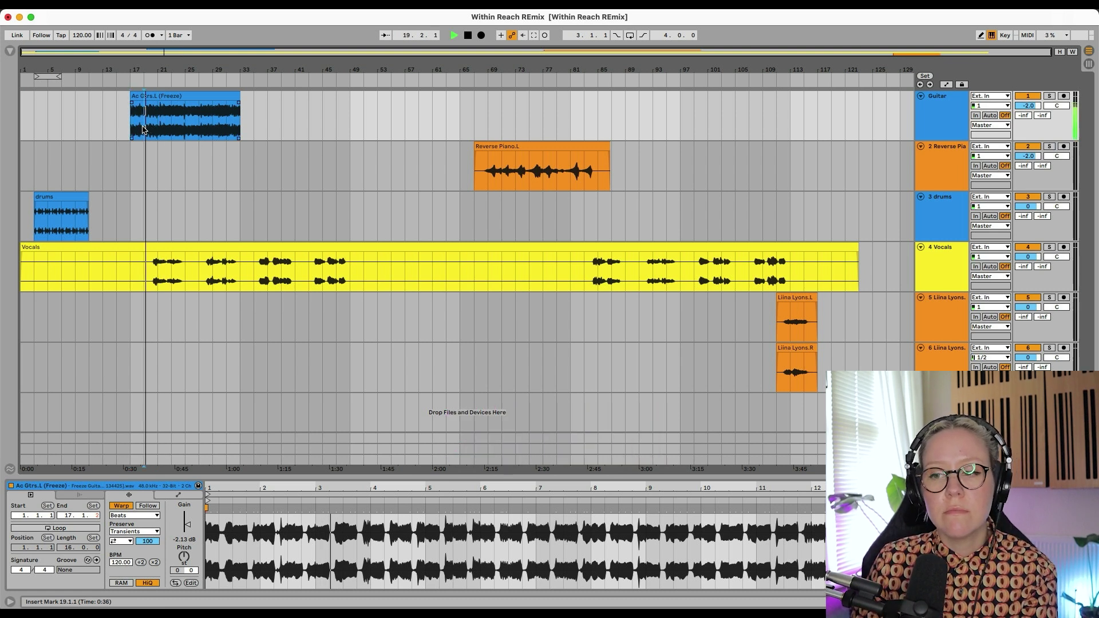
Step: Play back the guitar, reverse piano and drums stems individually, soloing tracks as needed
{"action": "left_click_drag", "start_coordinate": [188, 531], "coordinate": [188, 537]}
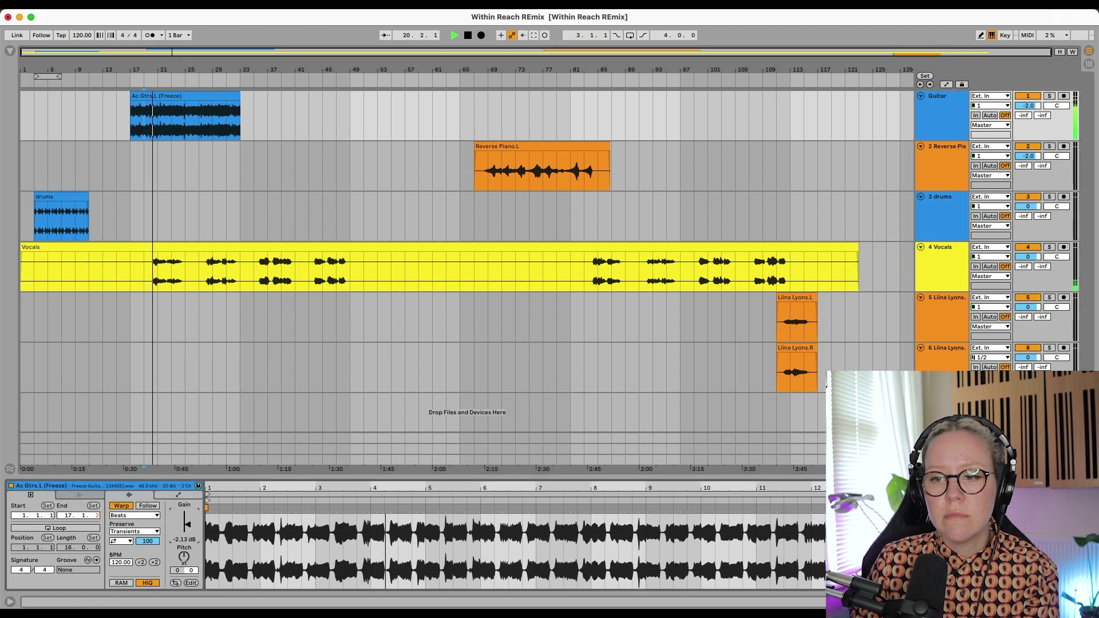
{"action": "key", "text": "space"}
{"action": "left_click", "coordinate": [494, 183]}
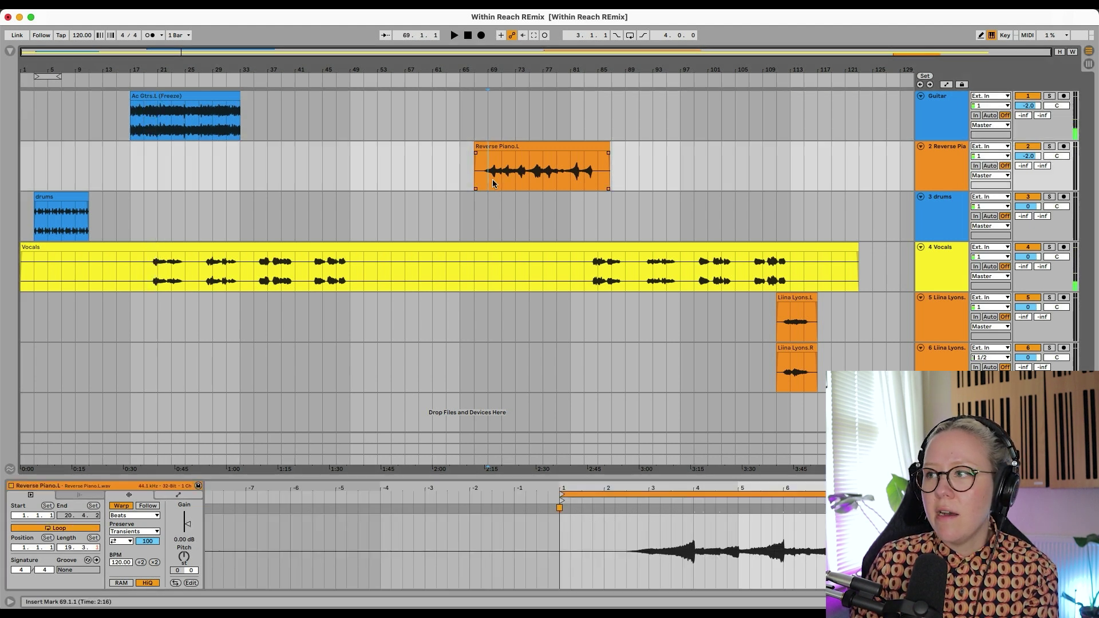
{"action": "left_click", "coordinate": [1051, 147]}
{"action": "key", "text": "space"}
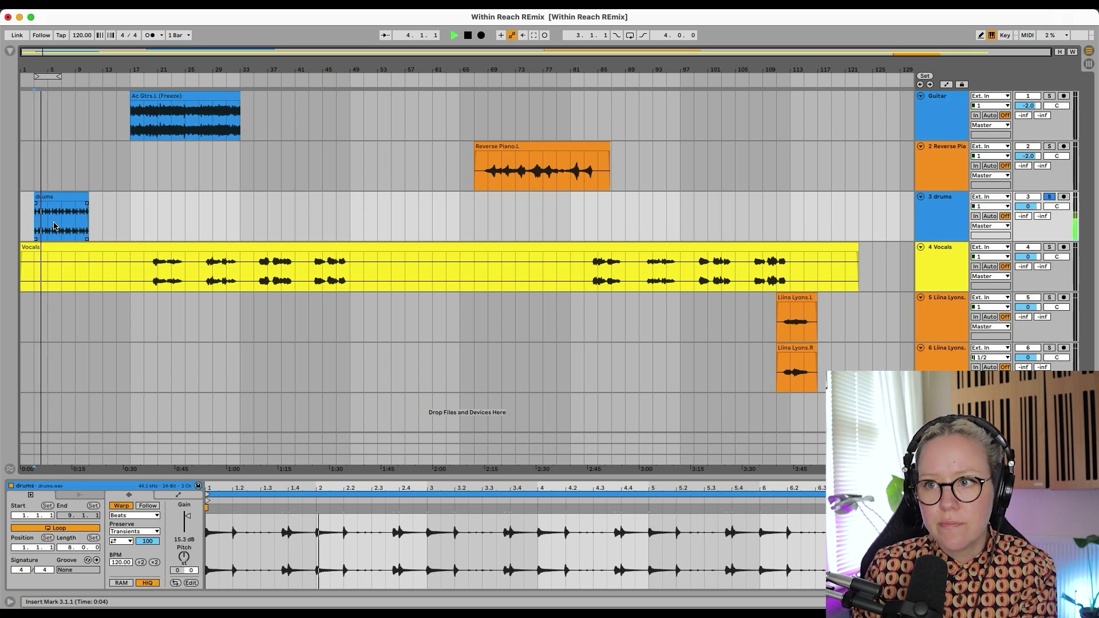
{"action": "key", "text": "space"}
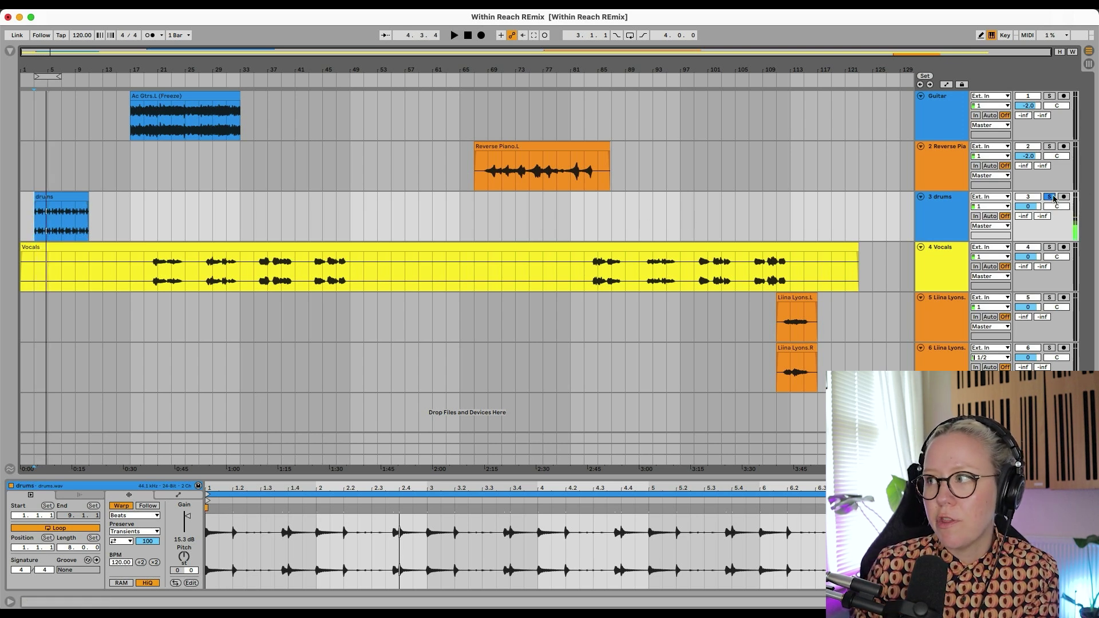
Step: Solo and play back the main Vocals from bar 19, followed by the vocal clips on tracks 5 and 6
{"action": "left_click", "coordinate": [1049, 247]}
{"action": "left_click", "coordinate": [183, 281]}
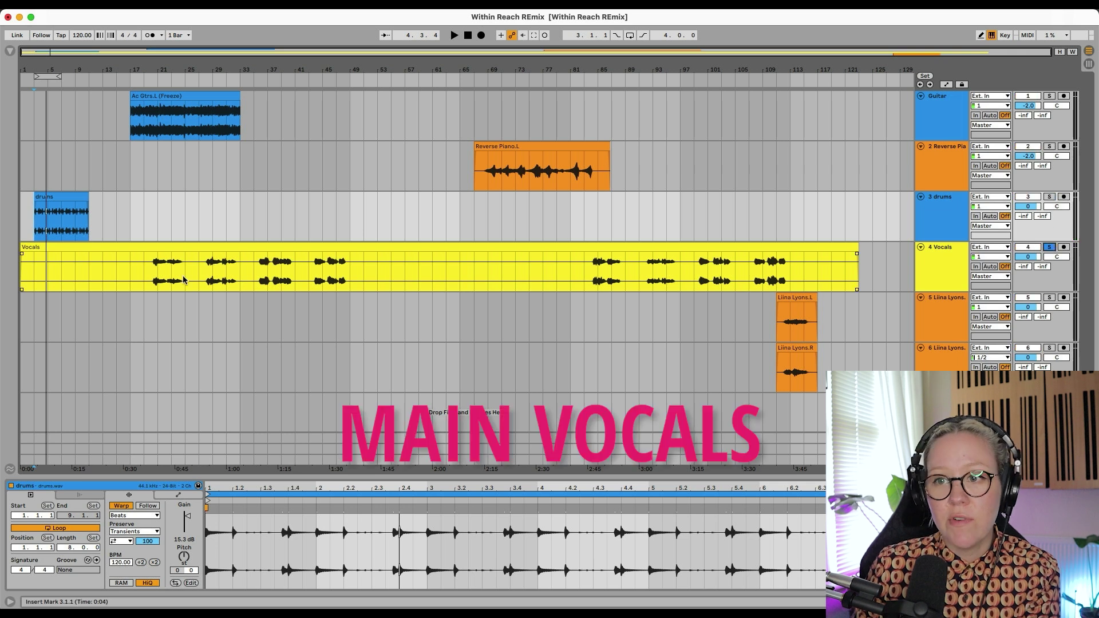
{"action": "left_click", "coordinate": [149, 274]}
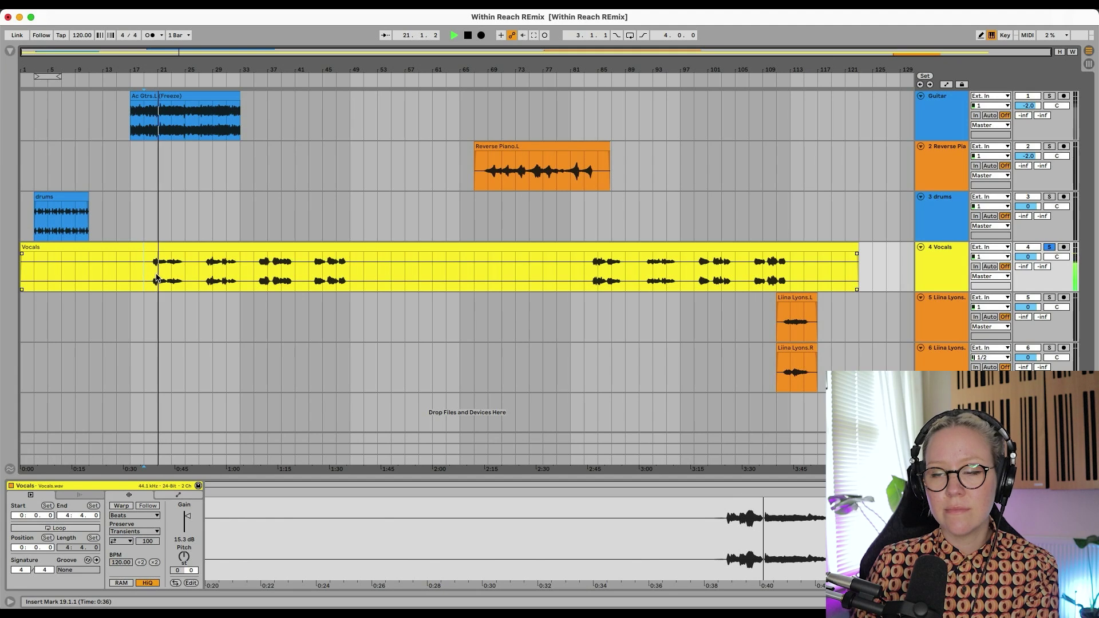
{"action": "key", "text": "space"}
{"action": "left_click", "coordinate": [1053, 248]}
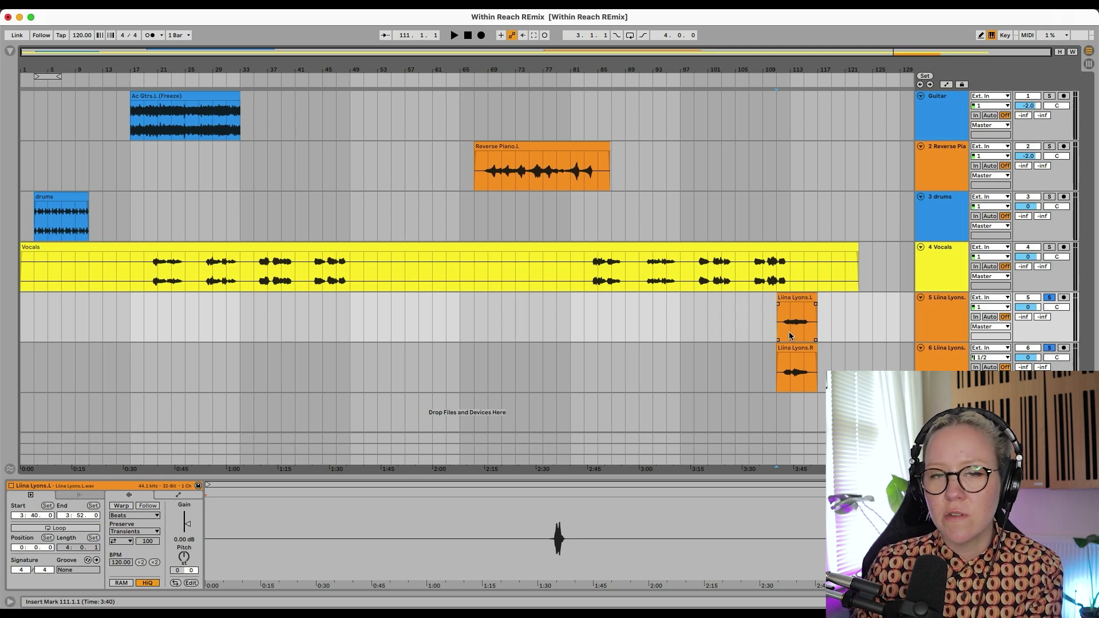
{"action": "key", "text": "space"}
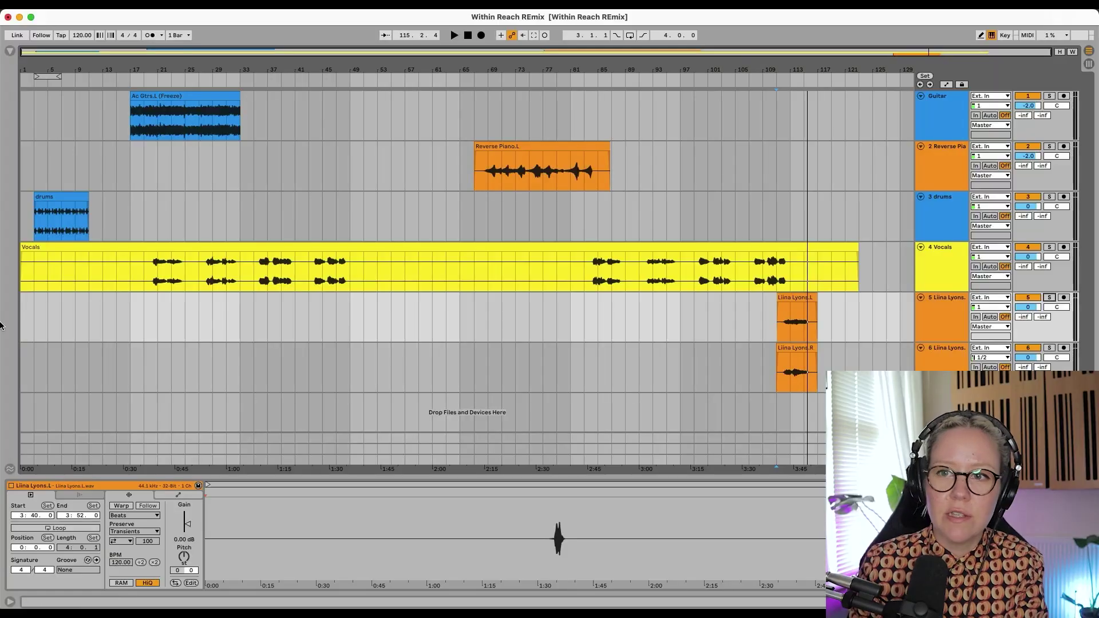
Step: Play the drums clip, try a project tempo of 127 BPM, and undo the tempo change
{"action": "left_click", "coordinate": [64, 200]}
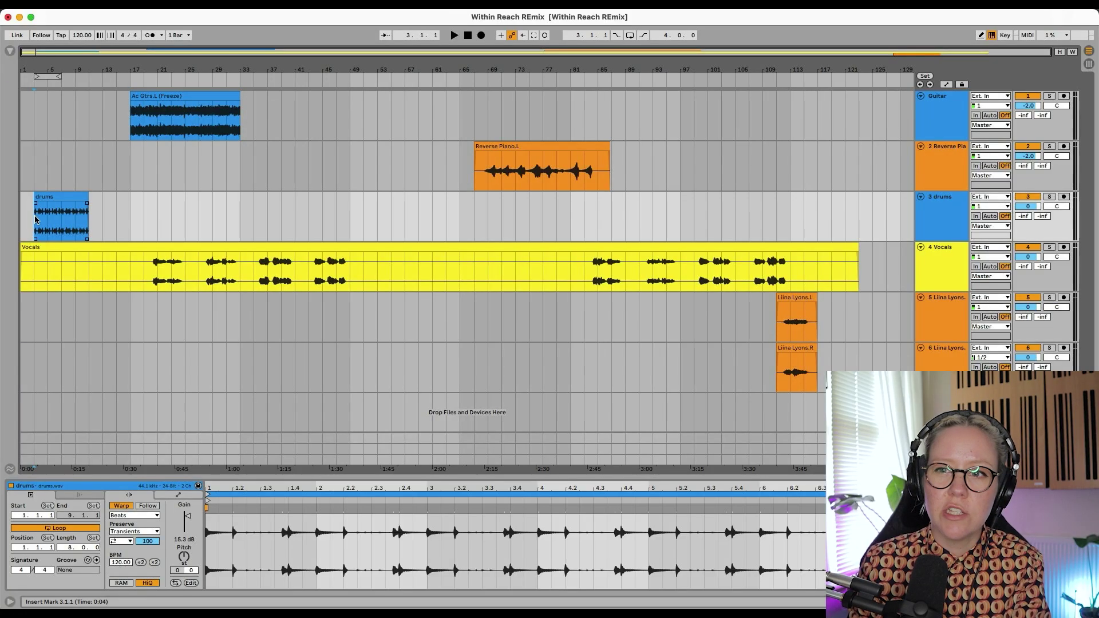
{"action": "key", "text": "space"}
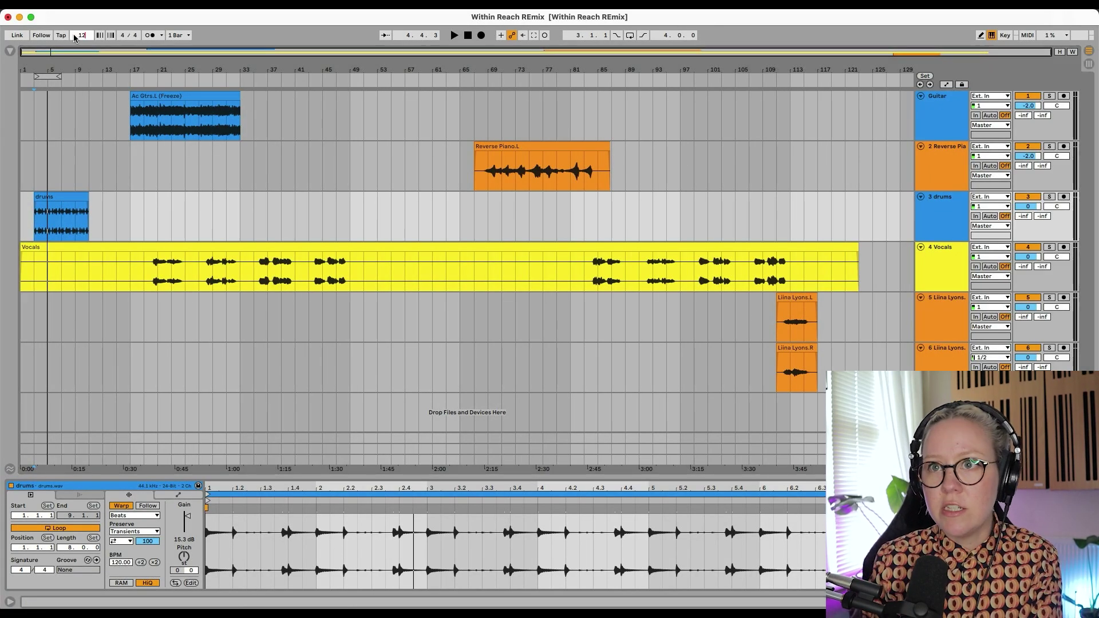
{"action": "key", "text": "Return"}
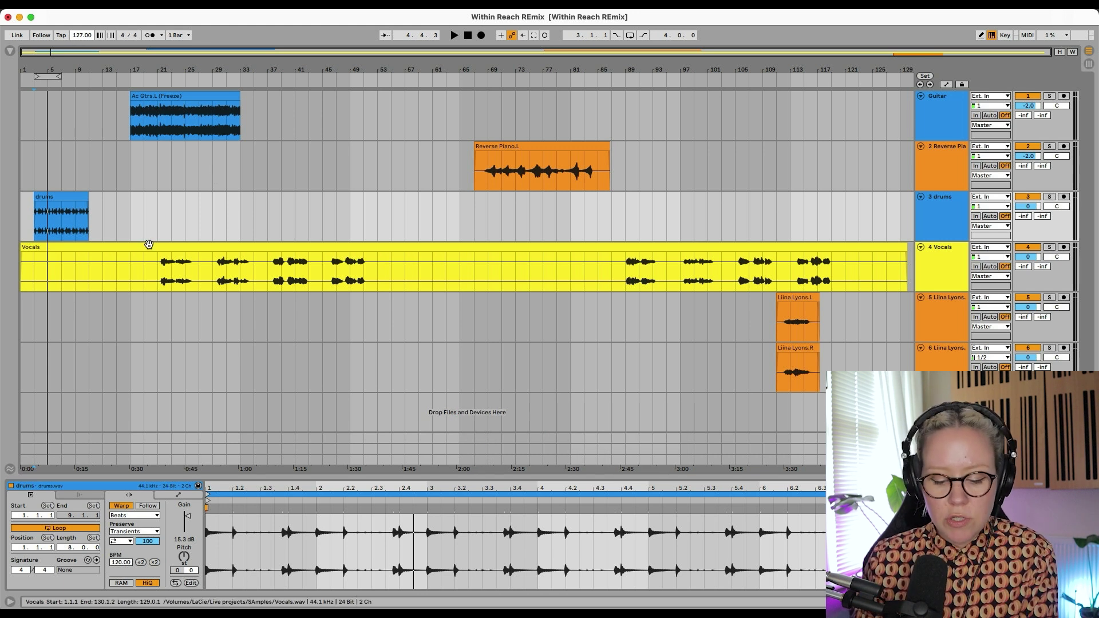
{"action": "key", "text": "super+z"}
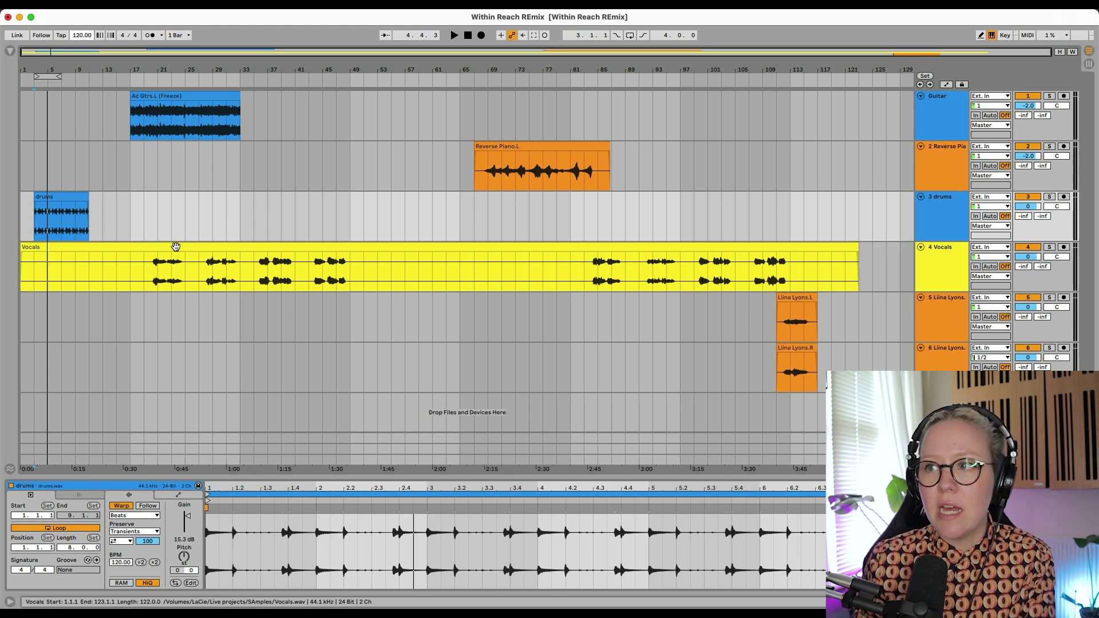
Step: Turn on Warp and Loop for the Vocals clip on track 4
{"action": "left_click", "coordinate": [525, 147]}
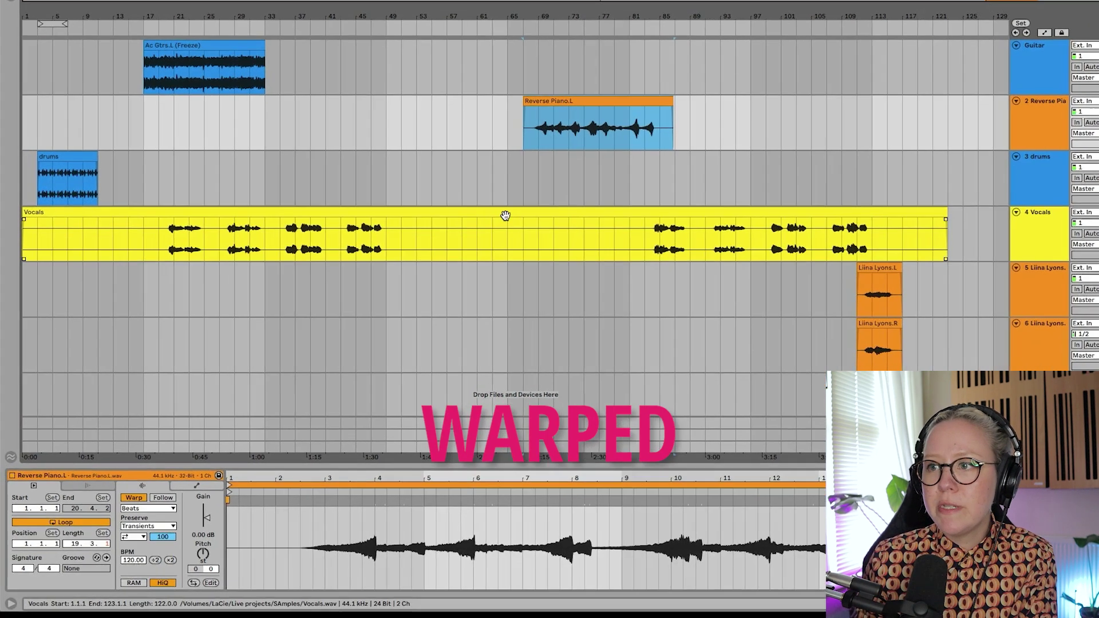
{"action": "left_click", "coordinate": [458, 264]}
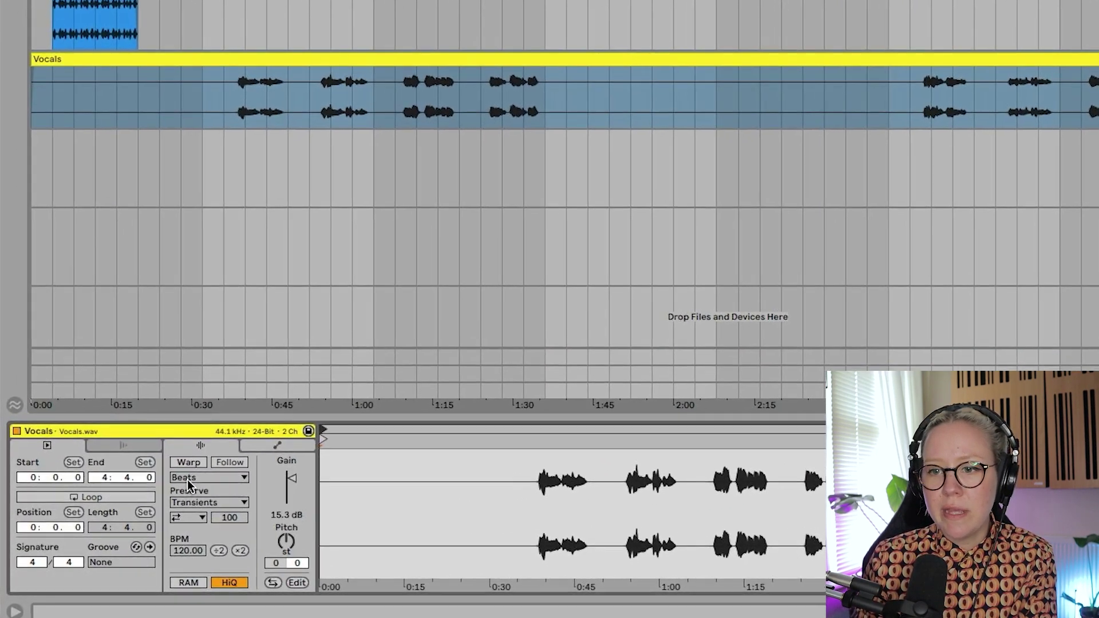
{"action": "left_click", "coordinate": [188, 462]}
{"action": "left_click", "coordinate": [119, 497]}
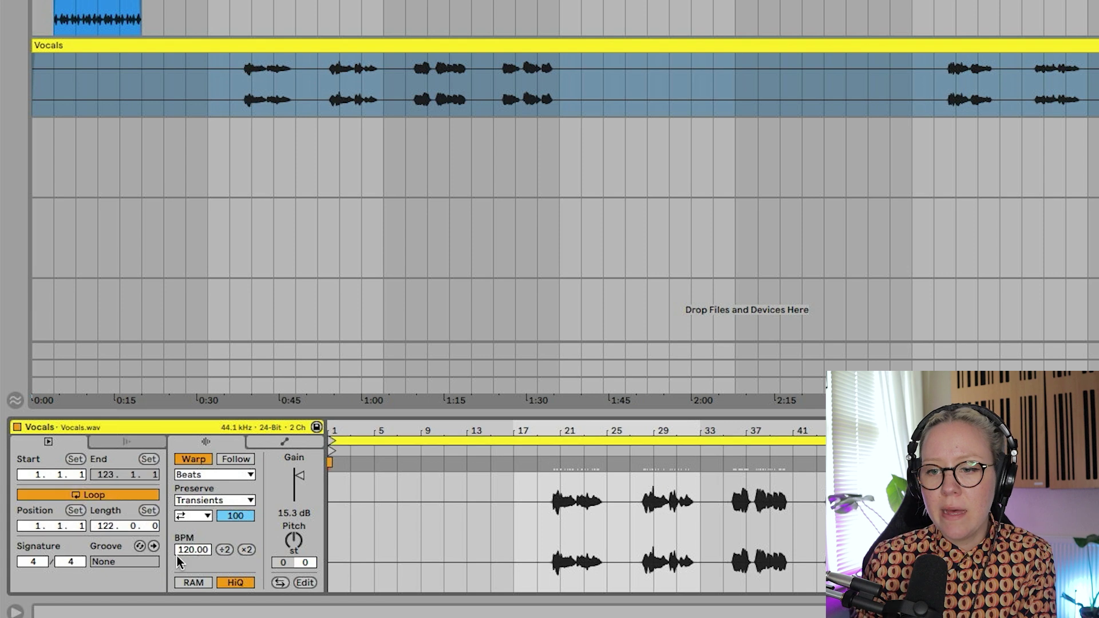
{"action": "left_click", "coordinate": [326, 51]}
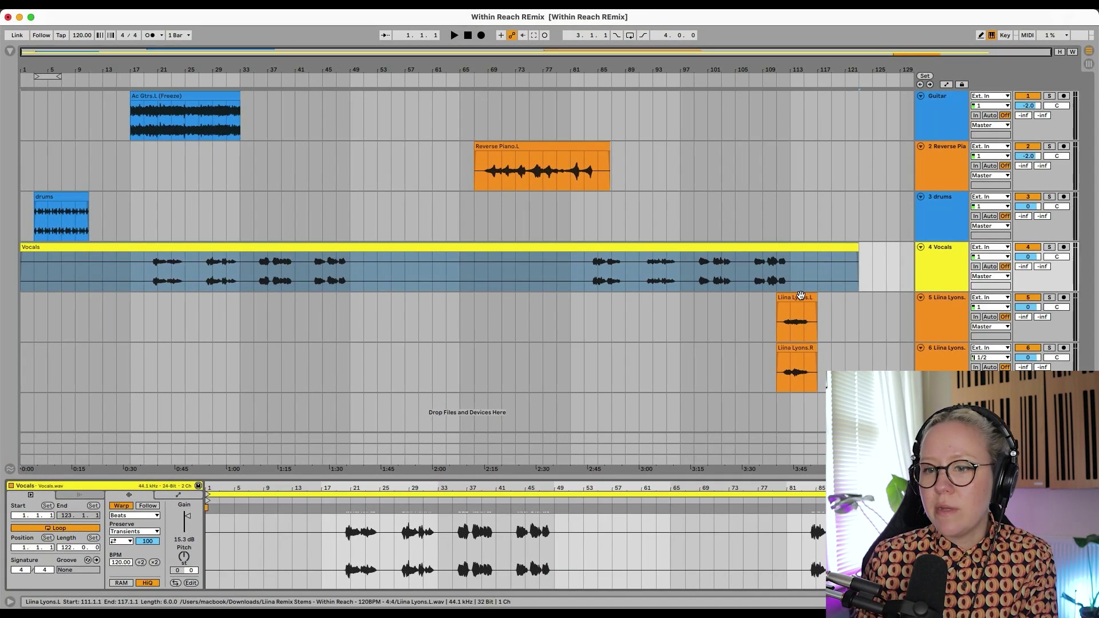
Step: Turn on Warp and Loop for the vocal clips on tracks 5 and 6 together
{"action": "left_click", "coordinate": [800, 297]}
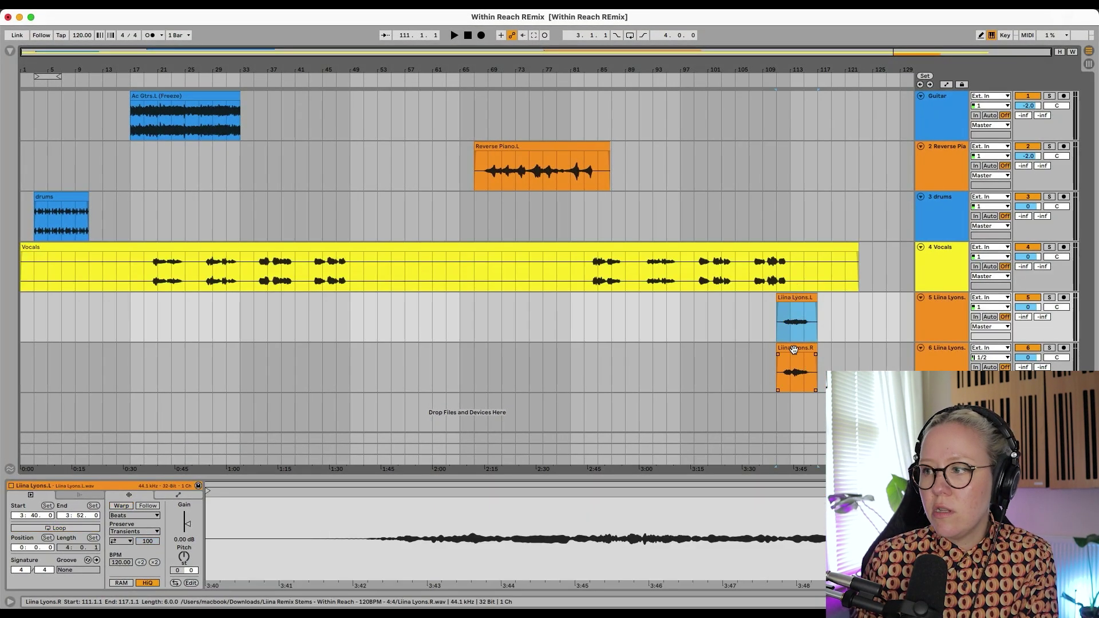
{"action": "left_click", "coordinate": [796, 348], "text": "shift"}
{"action": "left_click", "coordinate": [135, 506]}
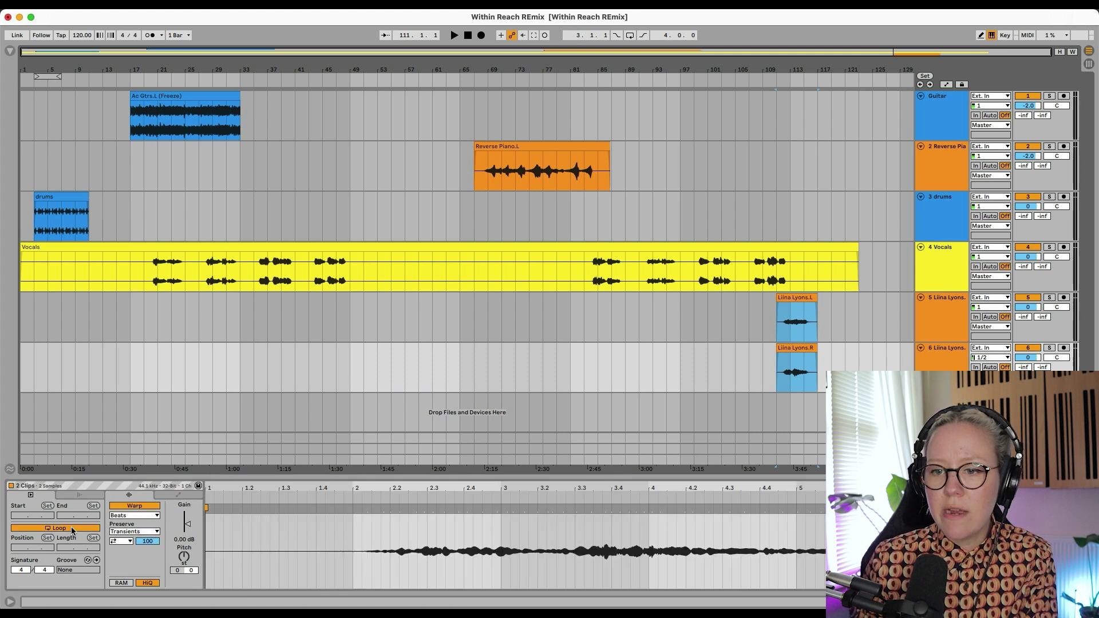
{"action": "left_click", "coordinate": [200, 332]}
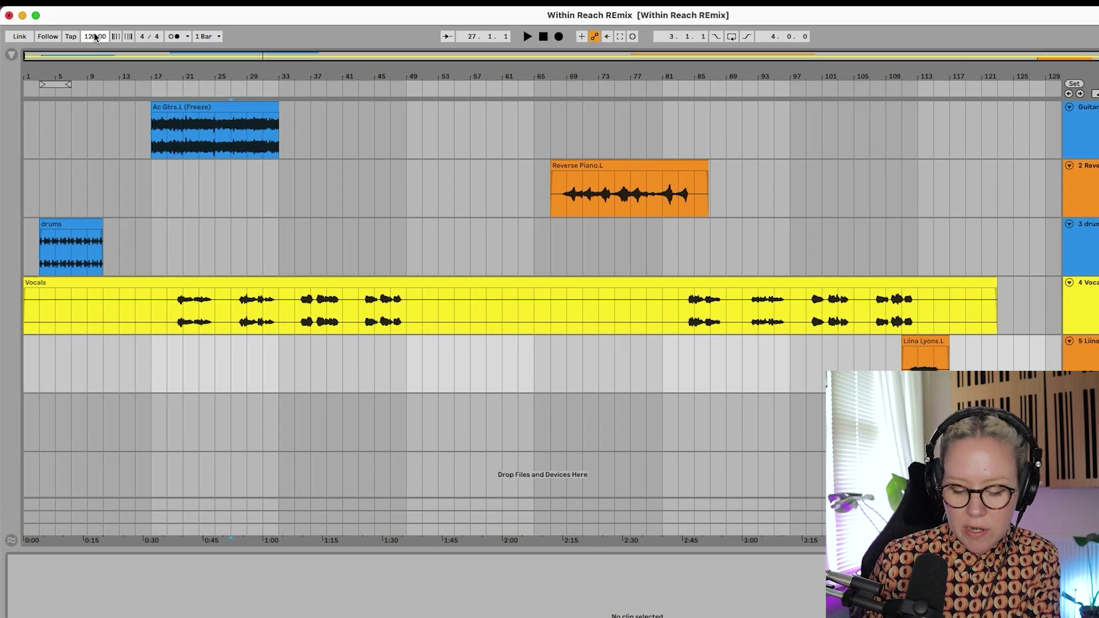
Step: Set the project tempo to 127 BPM and play the guitar and vocals from bar 19
{"action": "left_click", "coordinate": [82, 35]}
{"action": "type", "text": "1"}
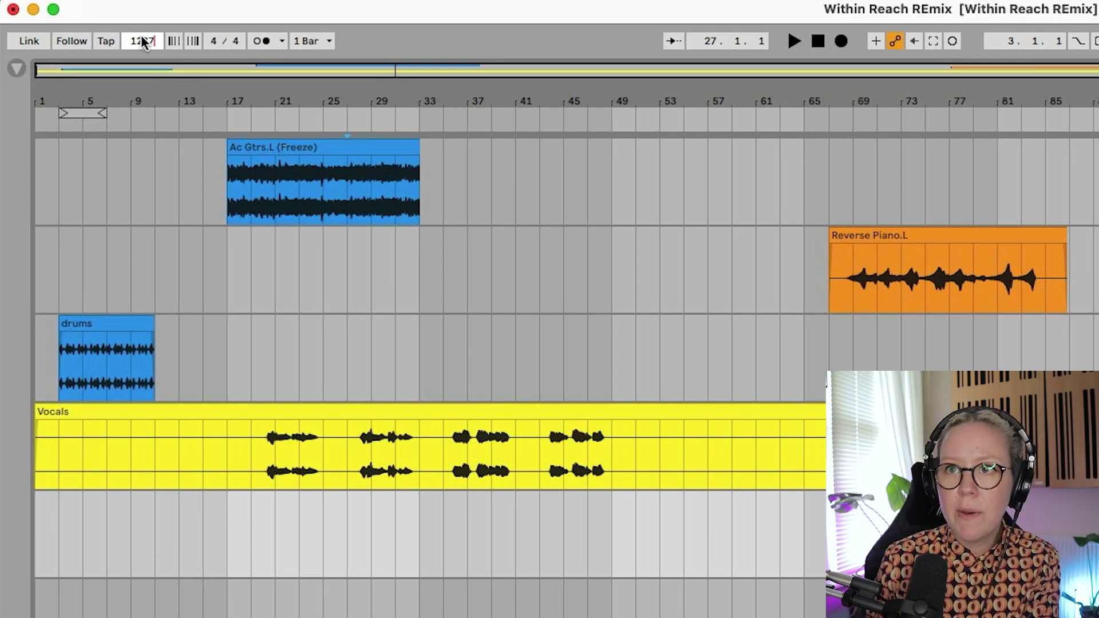
{"action": "type", "text": "27"}
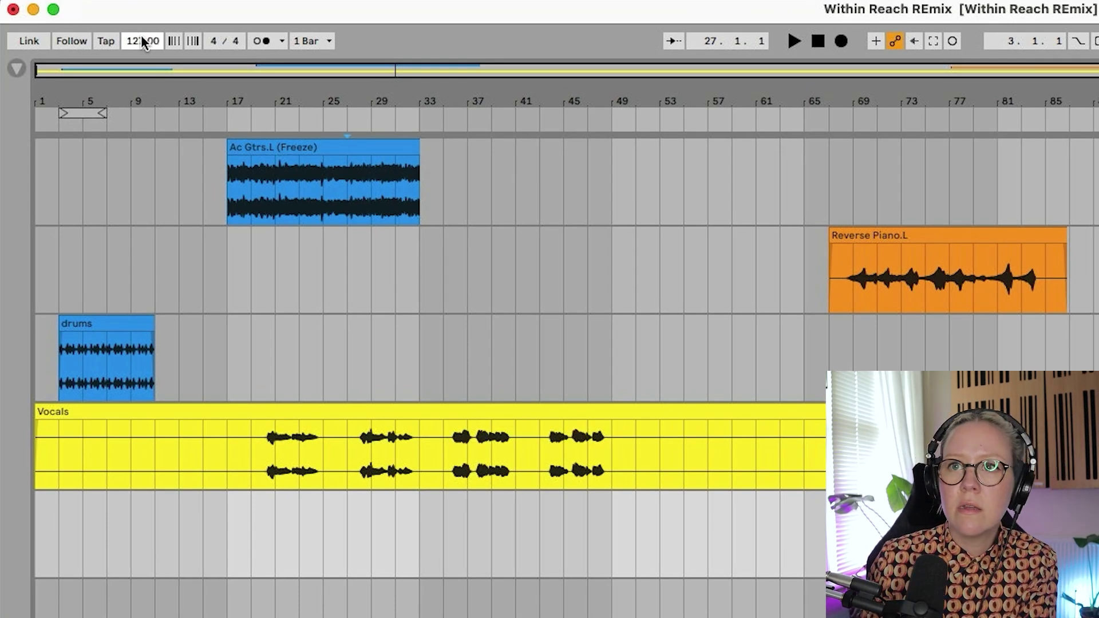
{"action": "left_click", "coordinate": [248, 465]}
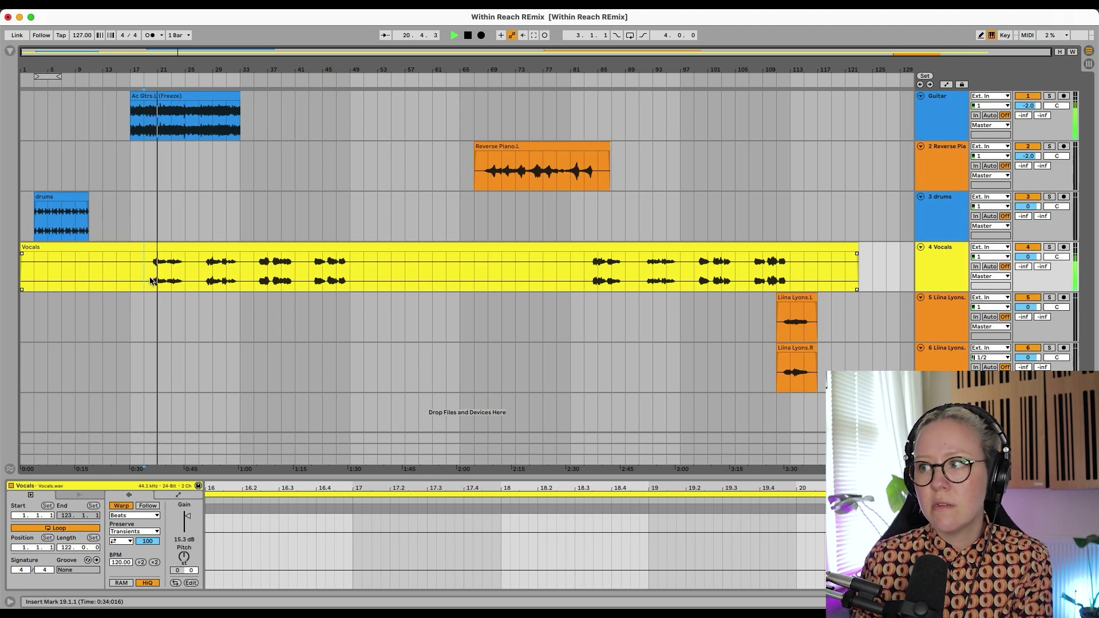
{"action": "key", "text": "space"}
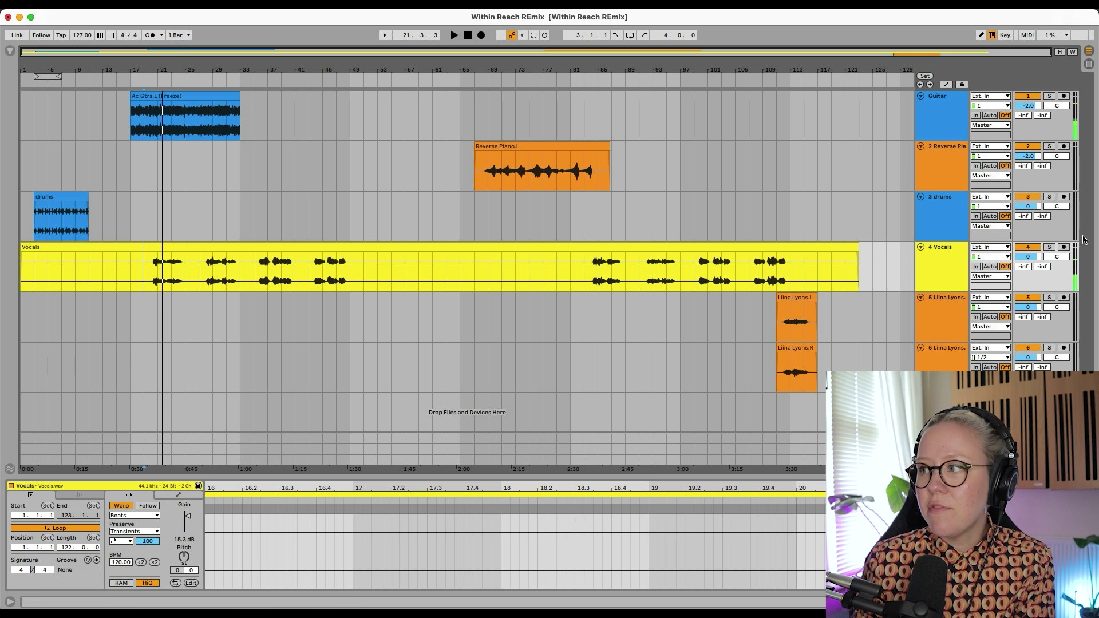
Step: Solo the Vocals track and set the Vocals clip's warp mode to Complex Pro
{"action": "left_click", "coordinate": [1052, 247]}
{"action": "double_click", "coordinate": [635, 260]}
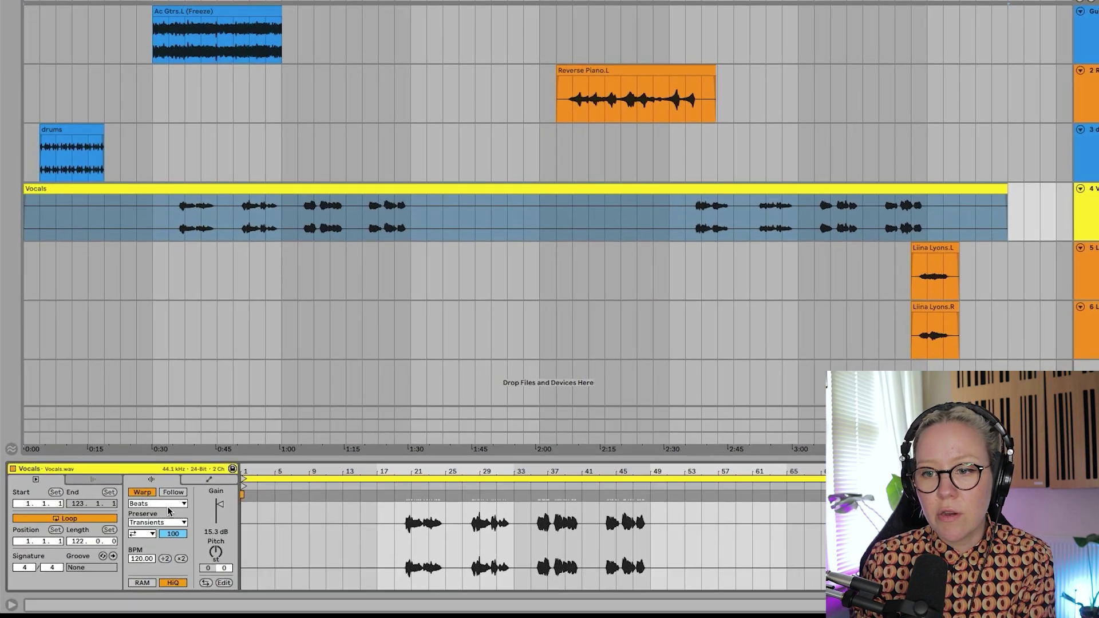
{"action": "left_click", "coordinate": [146, 516]}
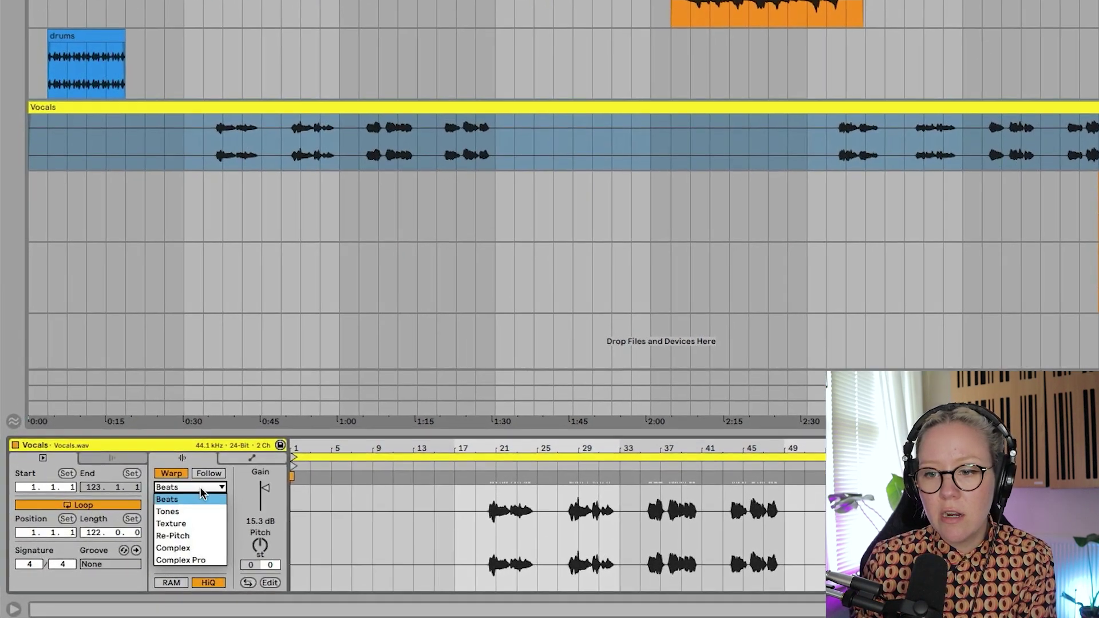
{"action": "left_click", "coordinate": [138, 564]}
Step: Play the soloed vocals from the first phrase near bar 20 and raise the clip's Formants to 81.25
{"action": "key", "text": "space"}
{"action": "left_click_drag", "start_coordinate": [231, 499], "coordinate": [231, 542]}
{"action": "scroll", "coordinate": [230, 80], "scroll_direction": "up", "scroll_amount": 5}
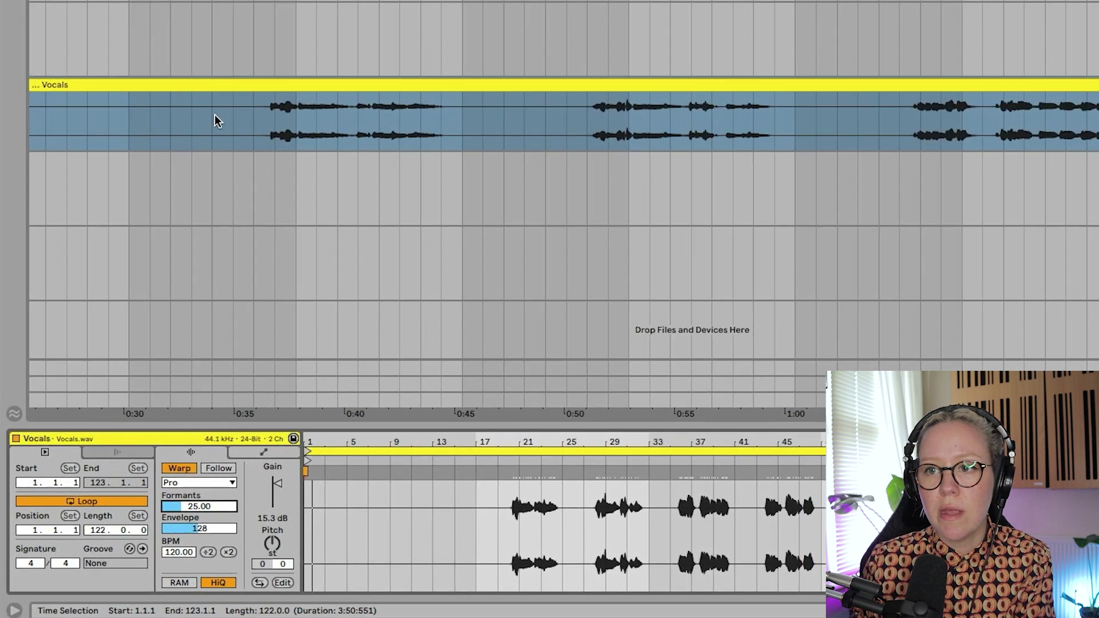
{"action": "left_click", "coordinate": [285, 106]}
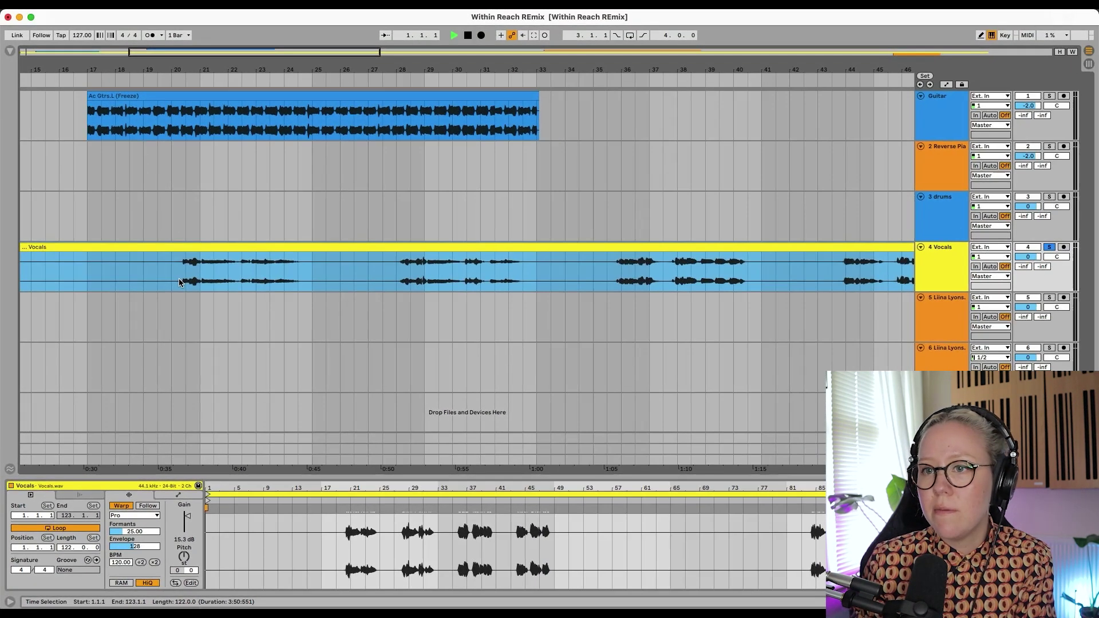
{"action": "left_click", "coordinate": [186, 278]}
{"action": "key", "text": "space"}
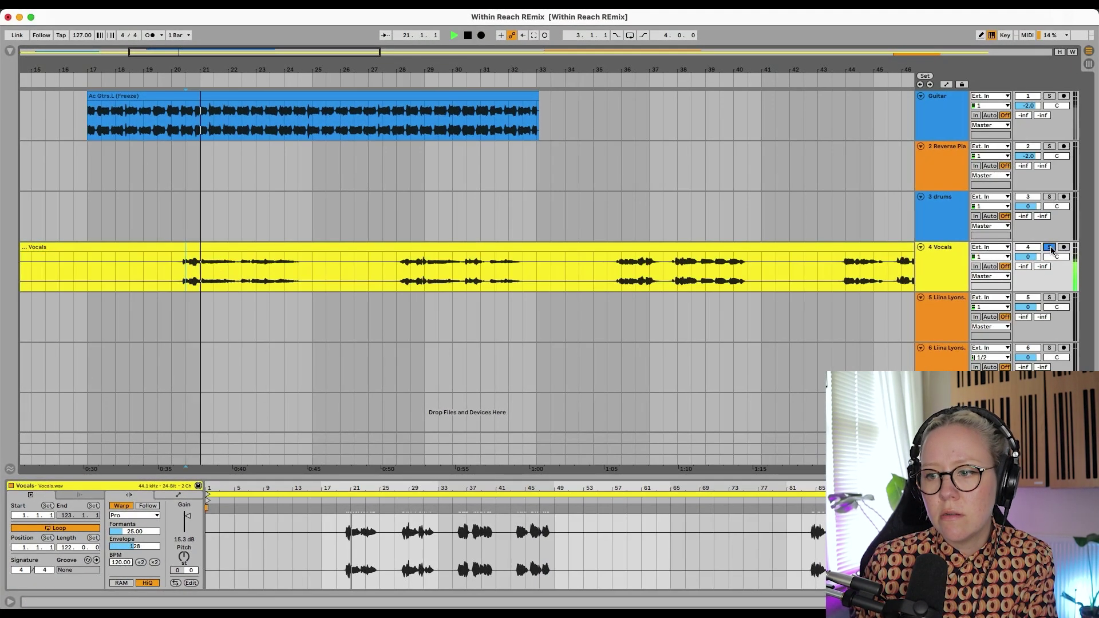
{"action": "left_click_drag", "start_coordinate": [134, 532], "coordinate": [134, 490]}
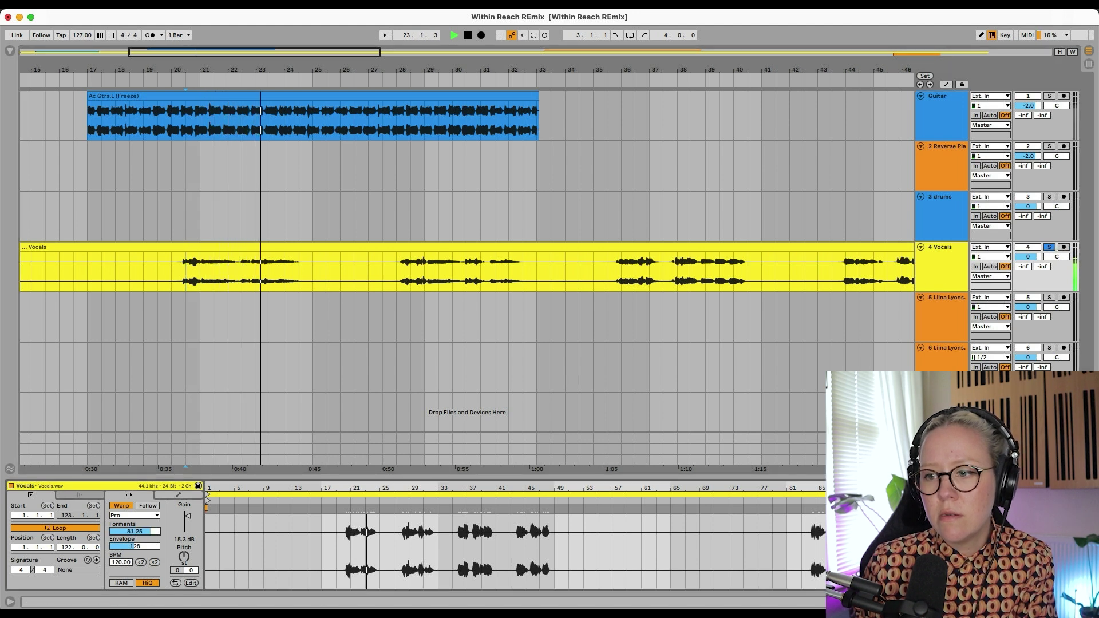
{"action": "key", "text": "w"}
{"action": "key", "text": "space"}
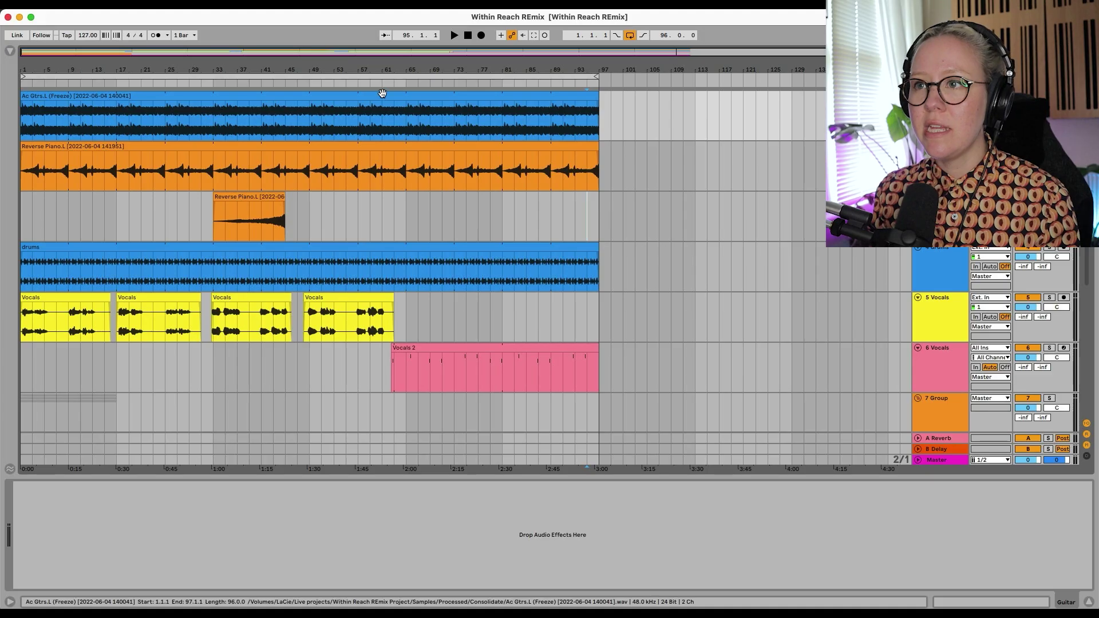
Step: Try shifting the consolidated guitar clip four bars later, and move it back to start at bar 1
{"action": "left_click", "coordinate": [380, 94]}
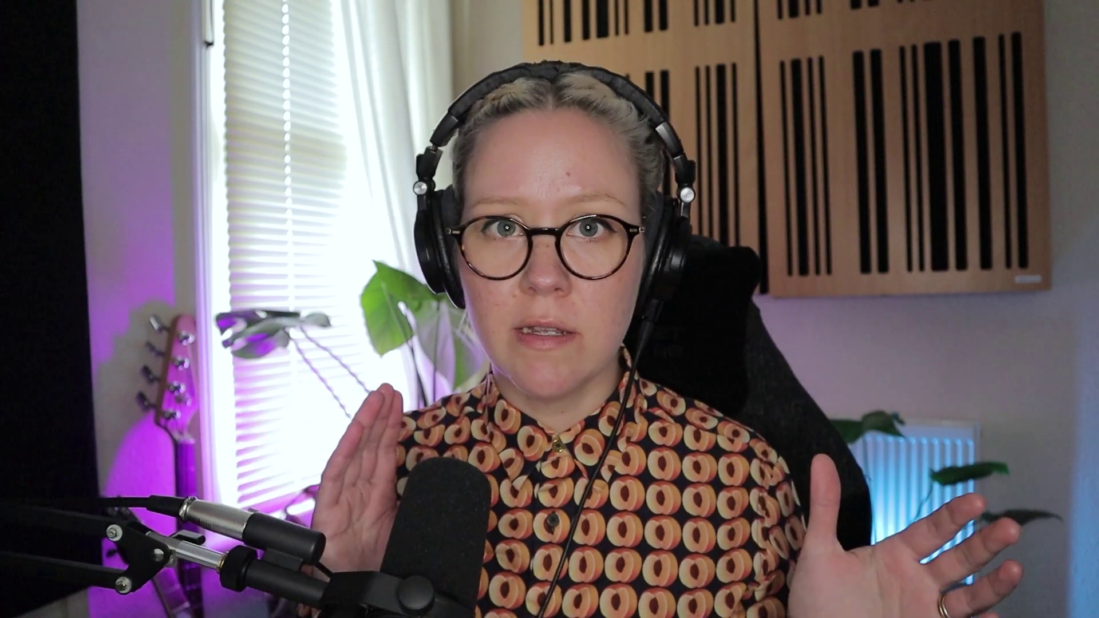
{"action": "key", "text": "Right"}
{"action": "key", "text": "Right"}
{"action": "key", "text": "Right"}
{"action": "key", "text": "Right"}
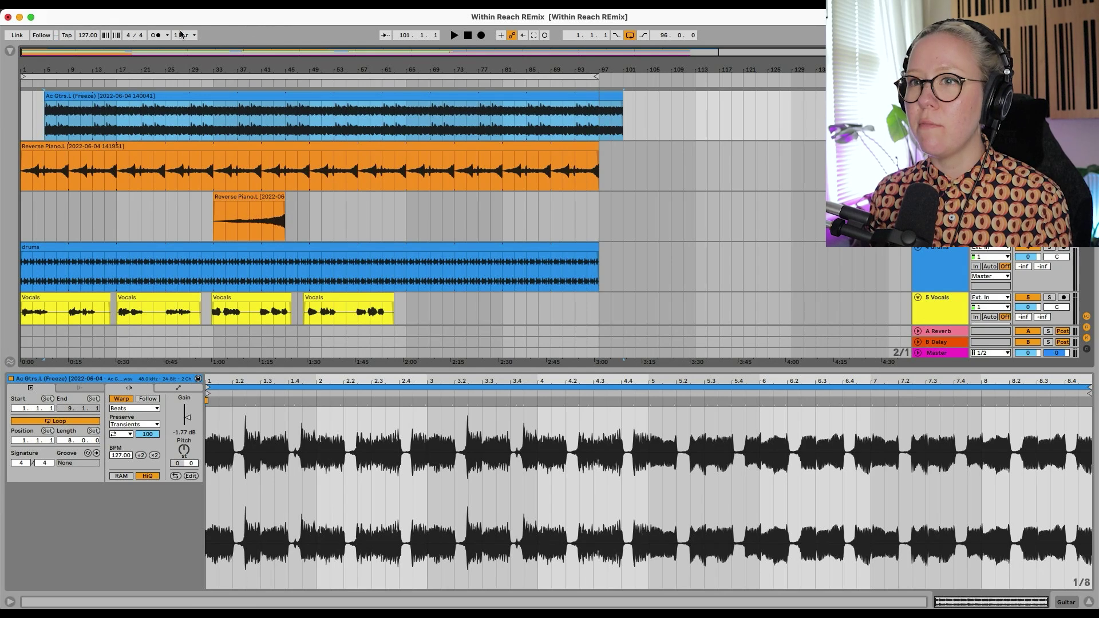
{"action": "key", "text": "Left"}
{"action": "key", "text": "Left"}
{"action": "key", "text": "Left"}
{"action": "key", "text": "Left"}
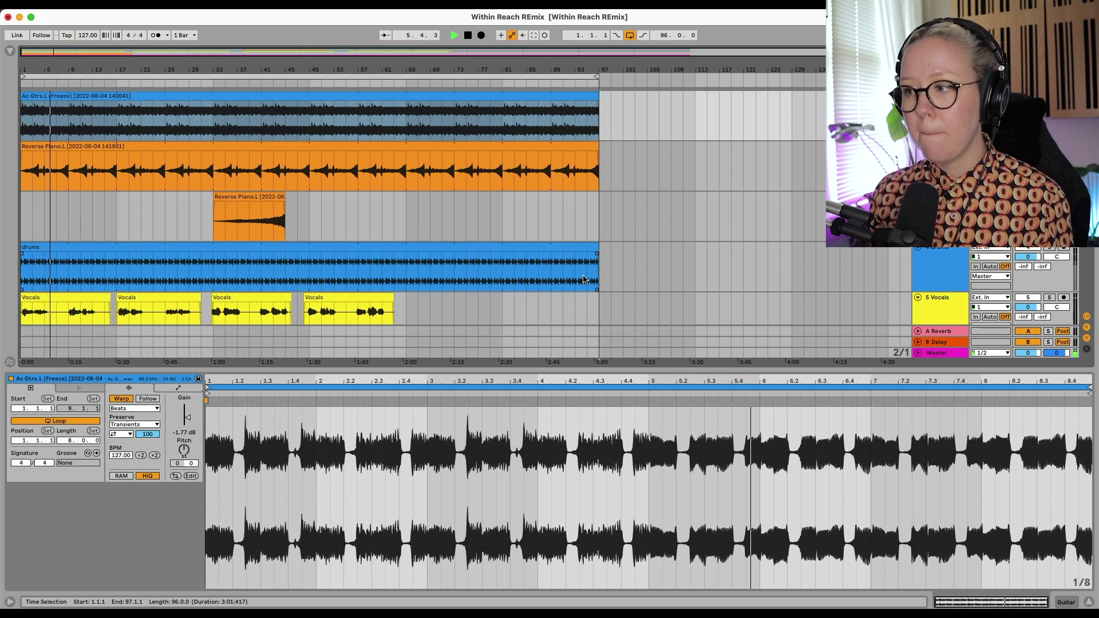
Step: Stop playback, inspect the Comeback Kid delay on the long Reverse Piano track, and close the plug-in window
{"action": "key", "text": "space"}
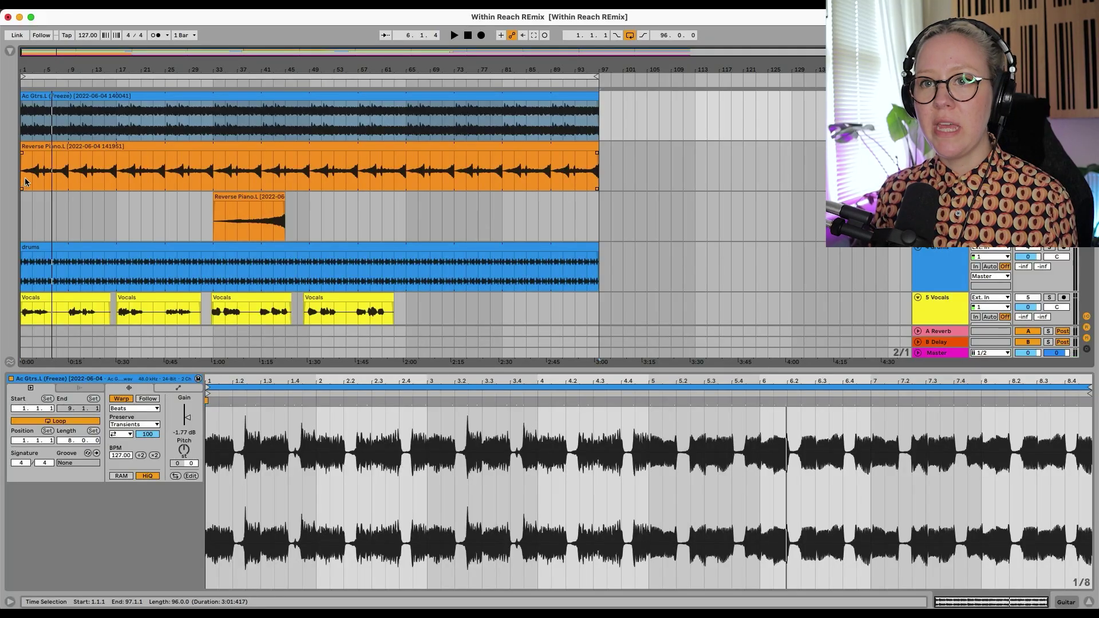
{"action": "left_click", "coordinate": [25, 182]}
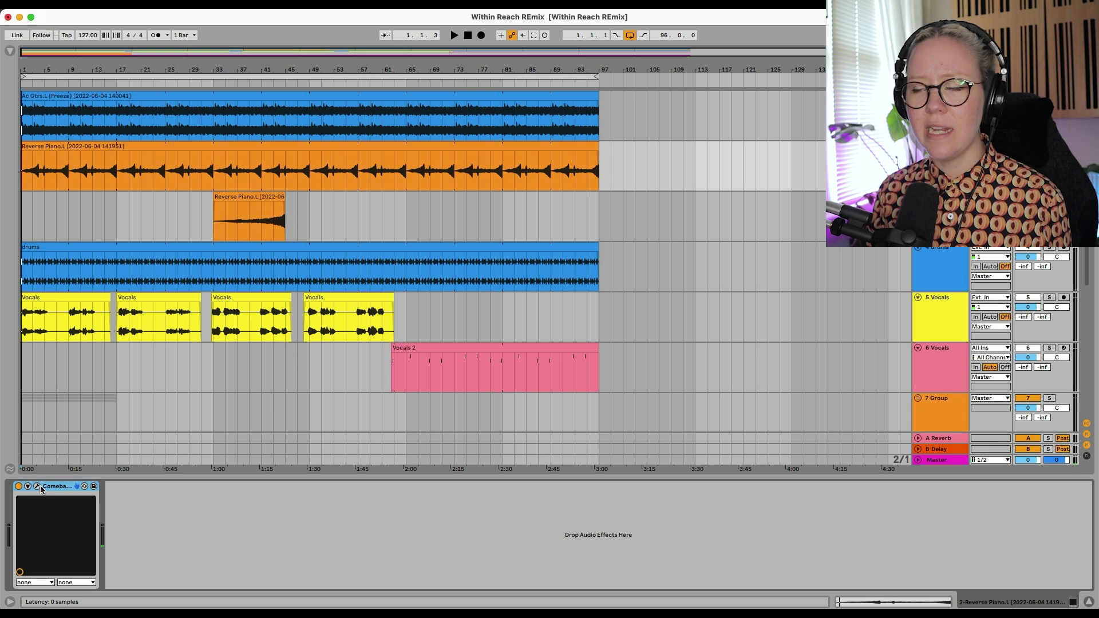
{"action": "left_click", "coordinate": [38, 488]}
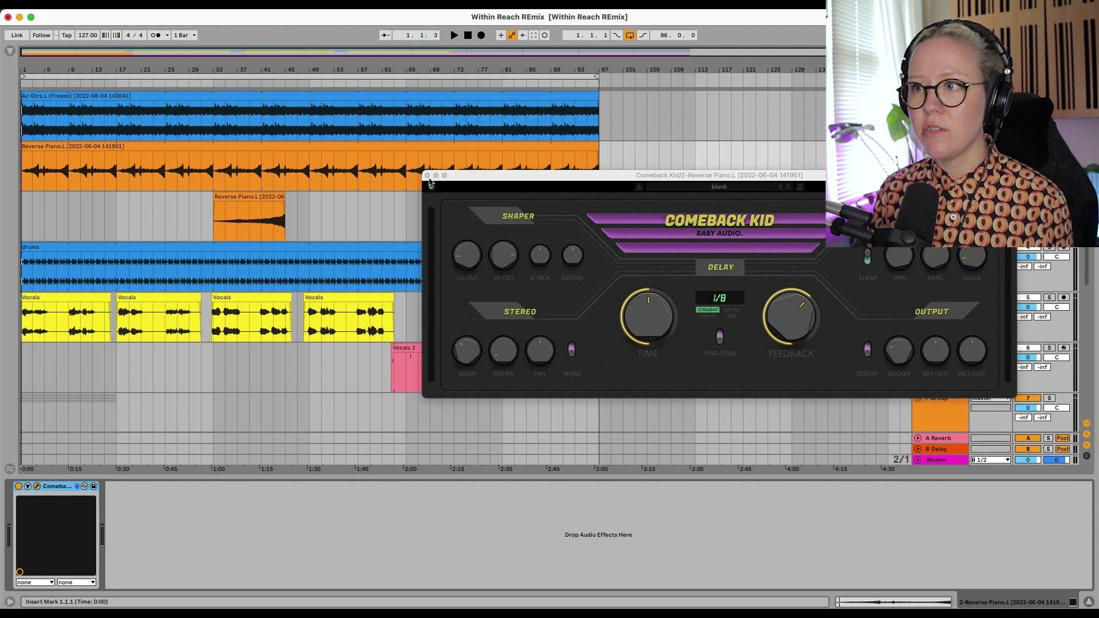
{"action": "left_click_drag", "start_coordinate": [450, 181], "coordinate": [344, 266]}
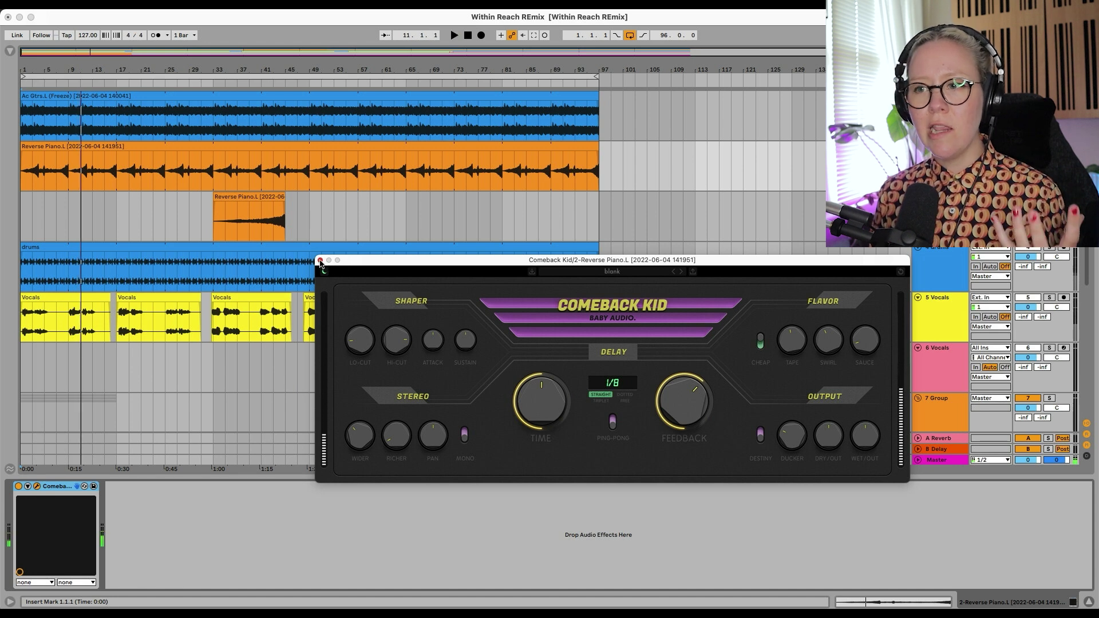
{"action": "left_click", "coordinate": [320, 261]}
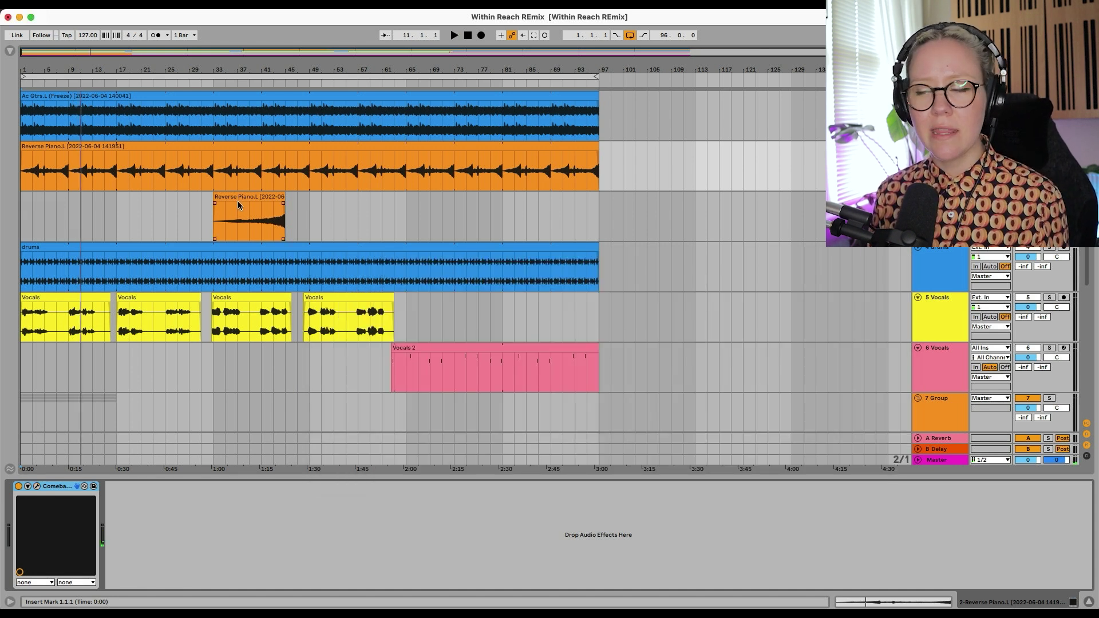
Step: Inspect the short reverse piano lift's Compressor, Erosion and Auto Filter, and view the filter frequency automation
{"action": "left_click", "coordinate": [939, 197]}
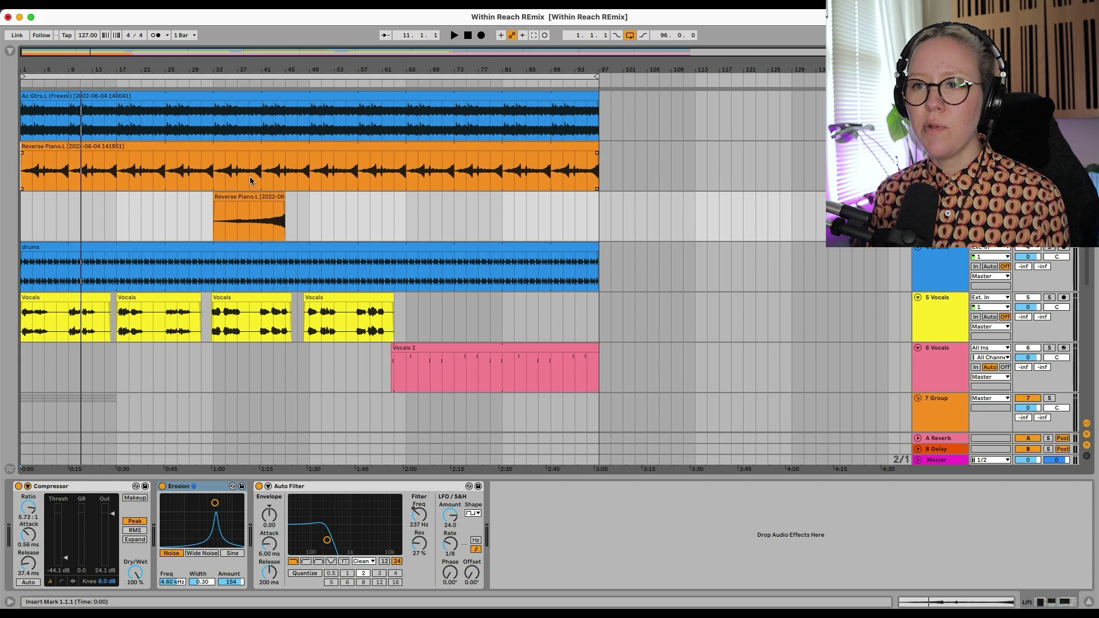
{"action": "left_click", "coordinate": [247, 213]}
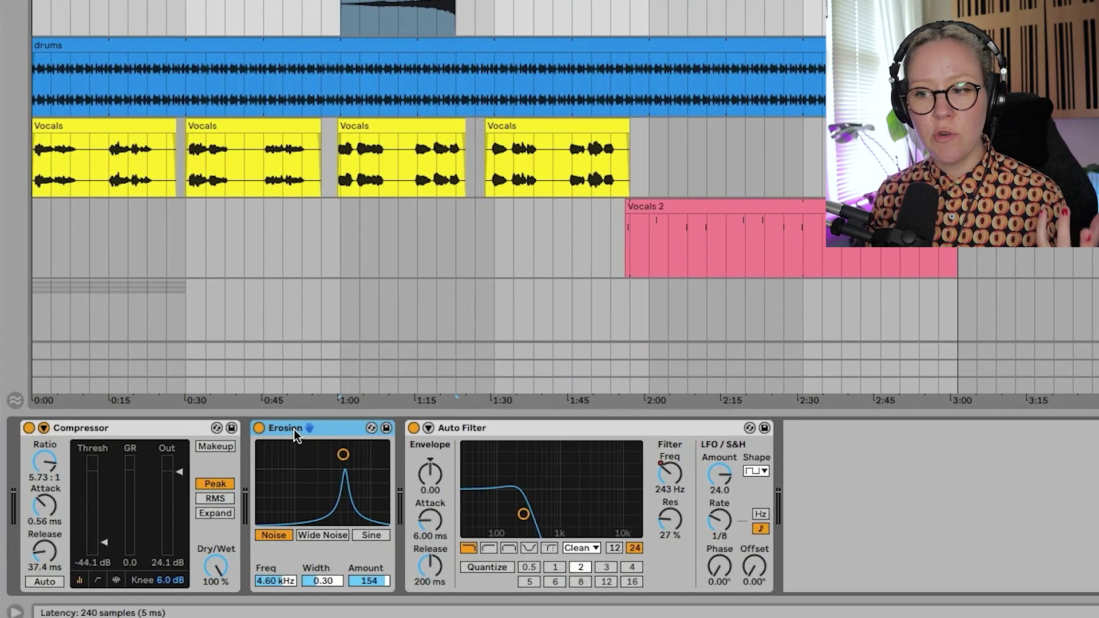
{"action": "left_click", "coordinate": [490, 428]}
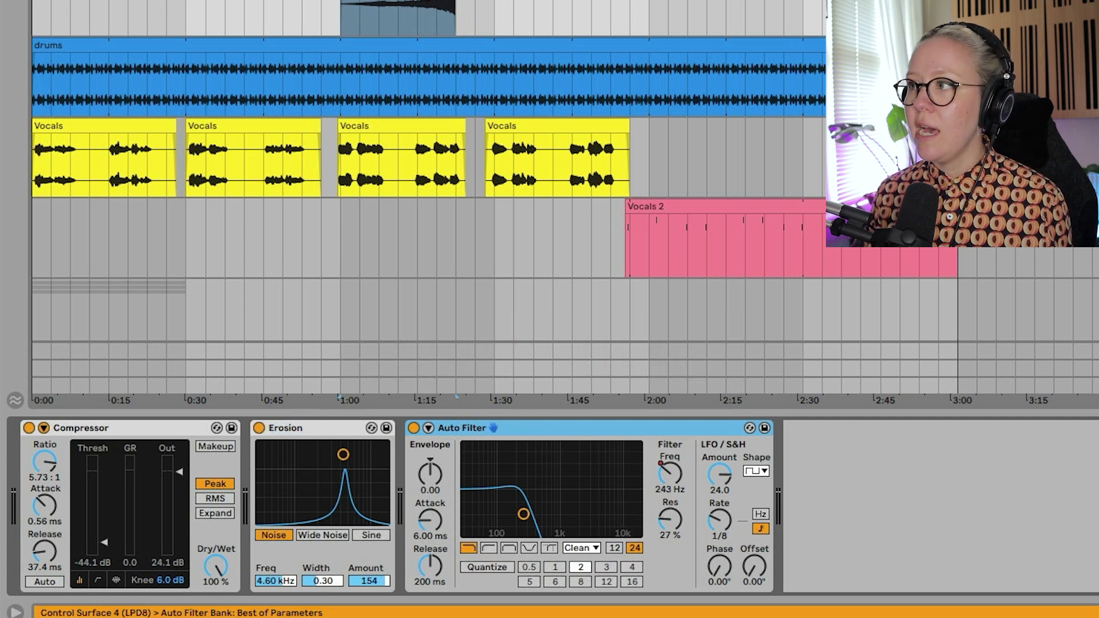
{"action": "key", "text": "a"}
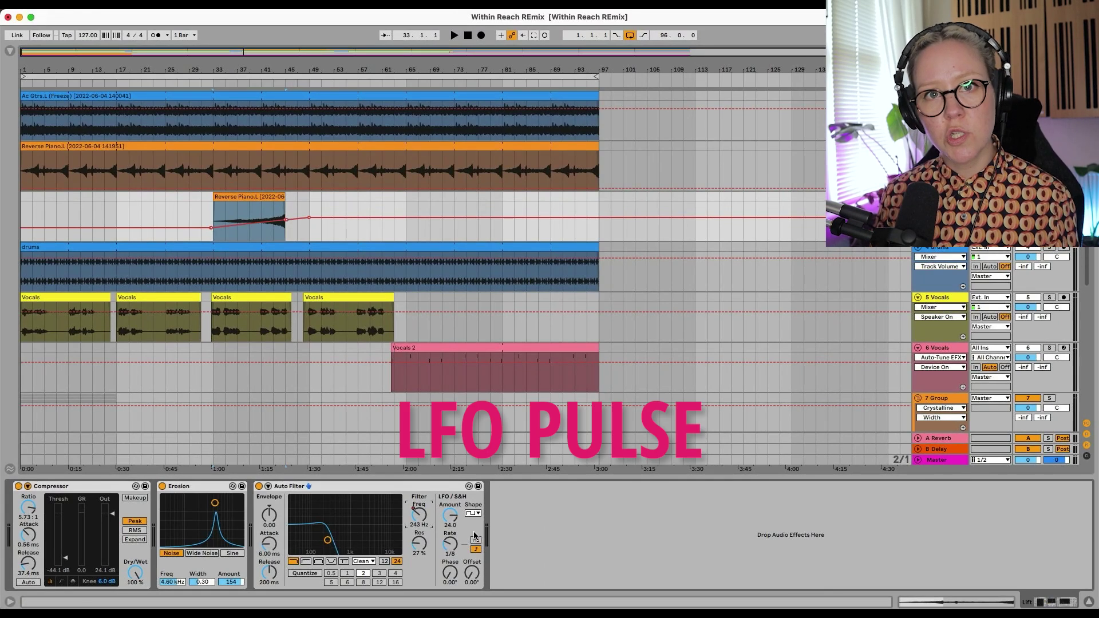
{"action": "key", "text": "a"}
Step: Play the reverse piano lift from bar 33 with automation shown, and bypass and re-enable Erosion to compare
{"action": "key", "text": "space"}
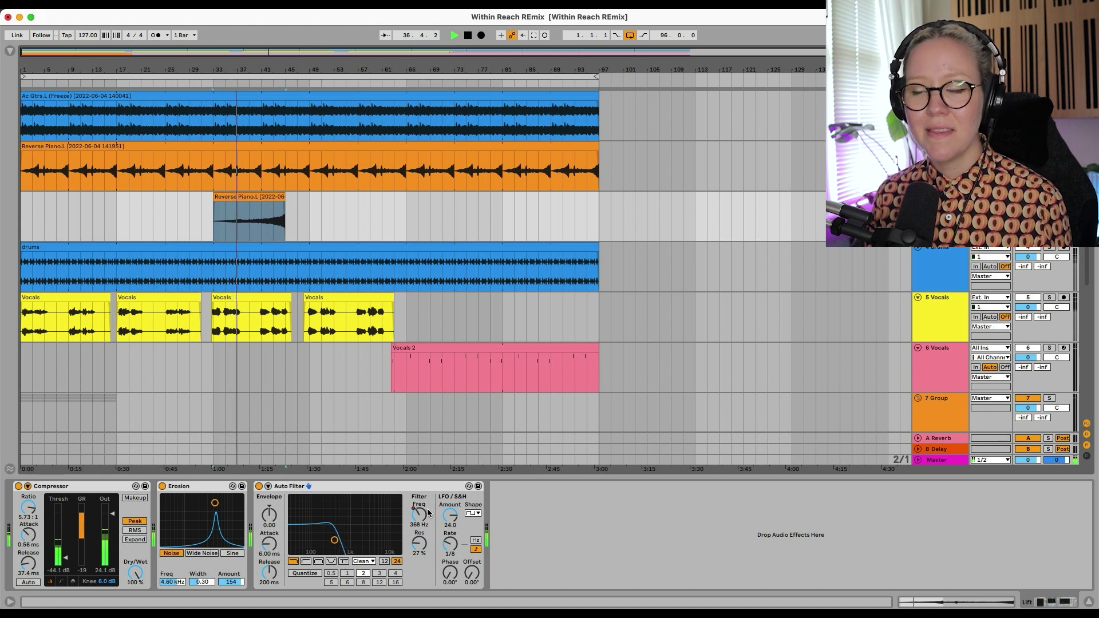
{"action": "key", "text": "a"}
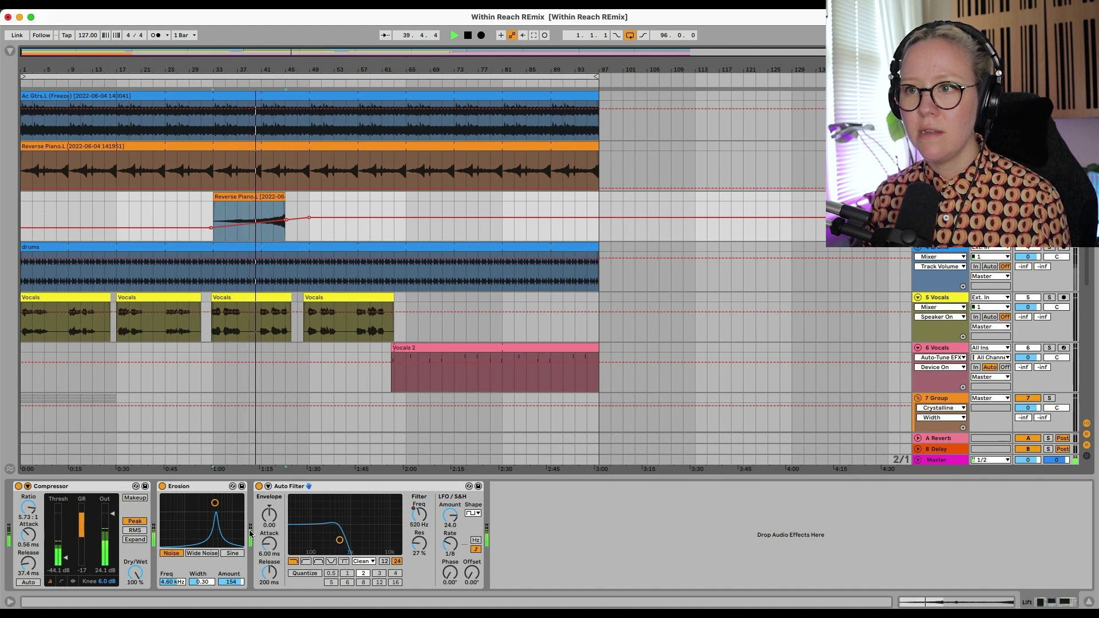
{"action": "left_click", "coordinate": [162, 487]}
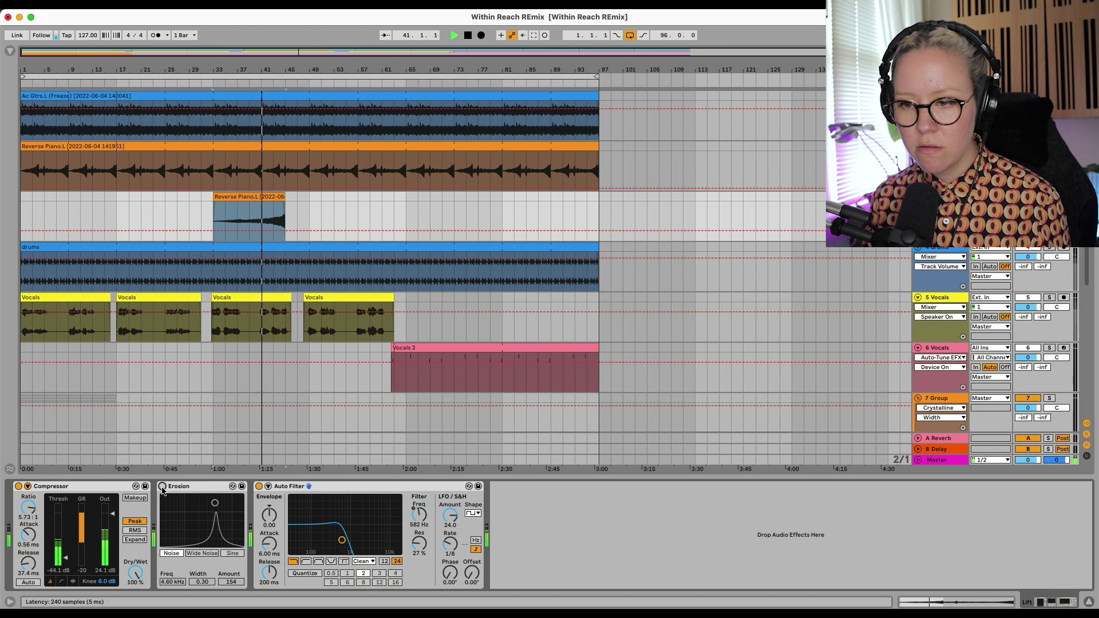
{"action": "left_click", "coordinate": [162, 487]}
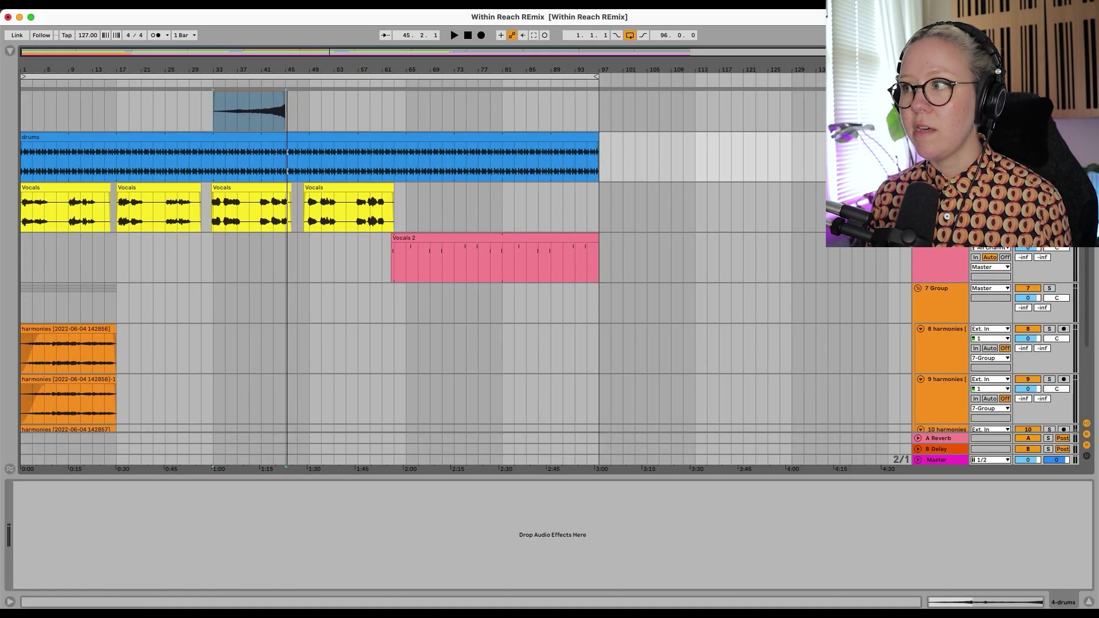
Step: Show the Vocals track's Butch Vig Vocals device and play the first Vocals clip from bar 1
{"action": "left_click", "coordinate": [942, 187]}
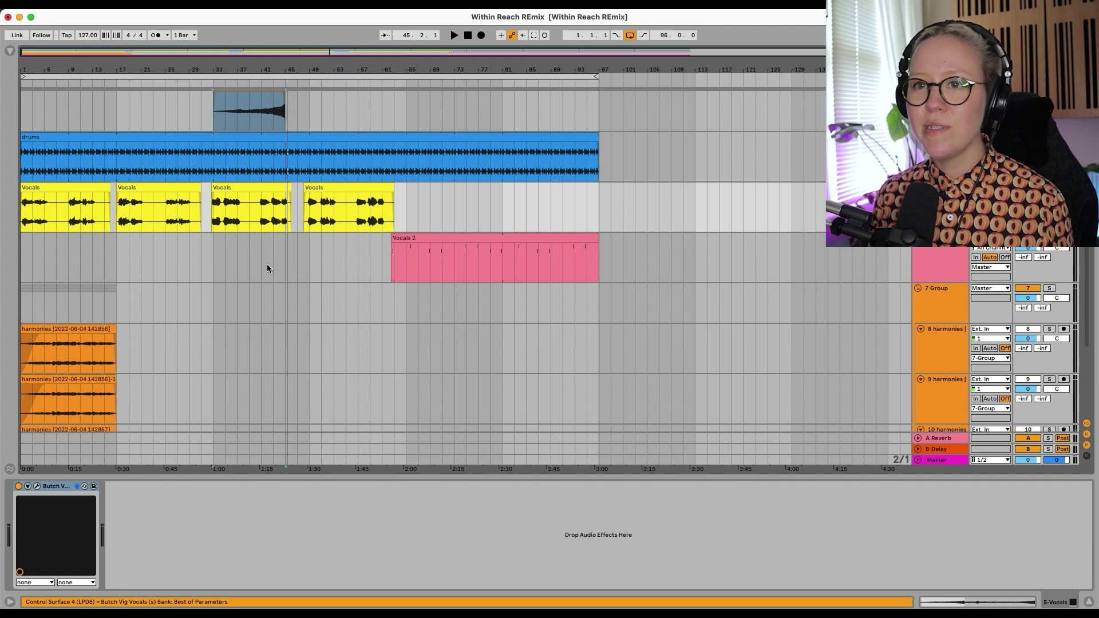
{"action": "left_click_drag", "start_coordinate": [213, 215], "coordinate": [26, 216]}
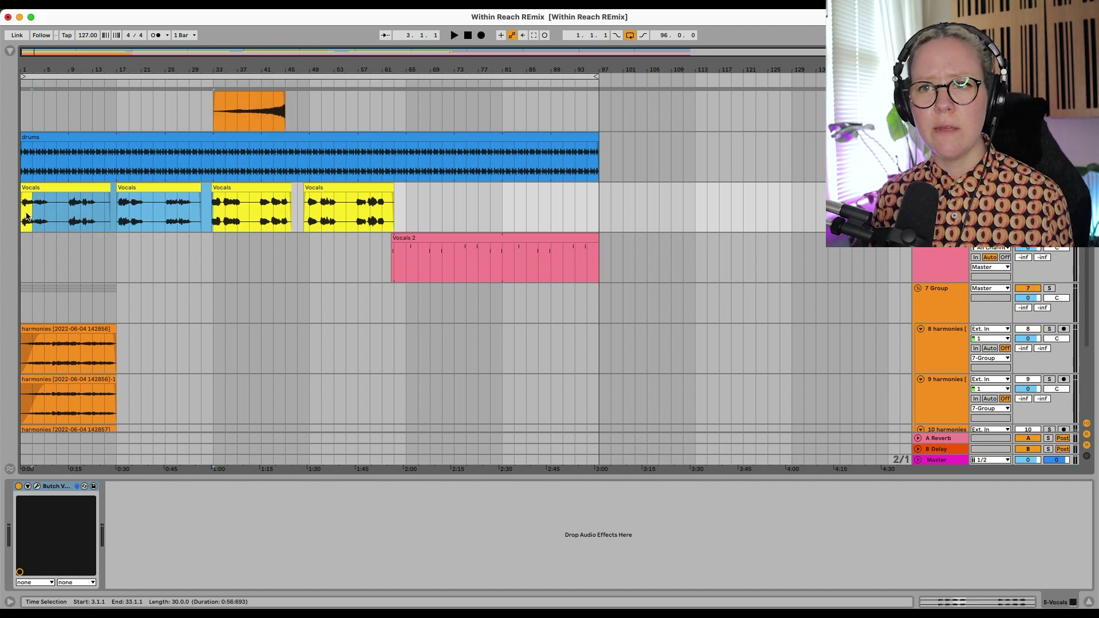
{"action": "left_click", "coordinate": [24, 221]}
{"action": "key", "text": "space"}
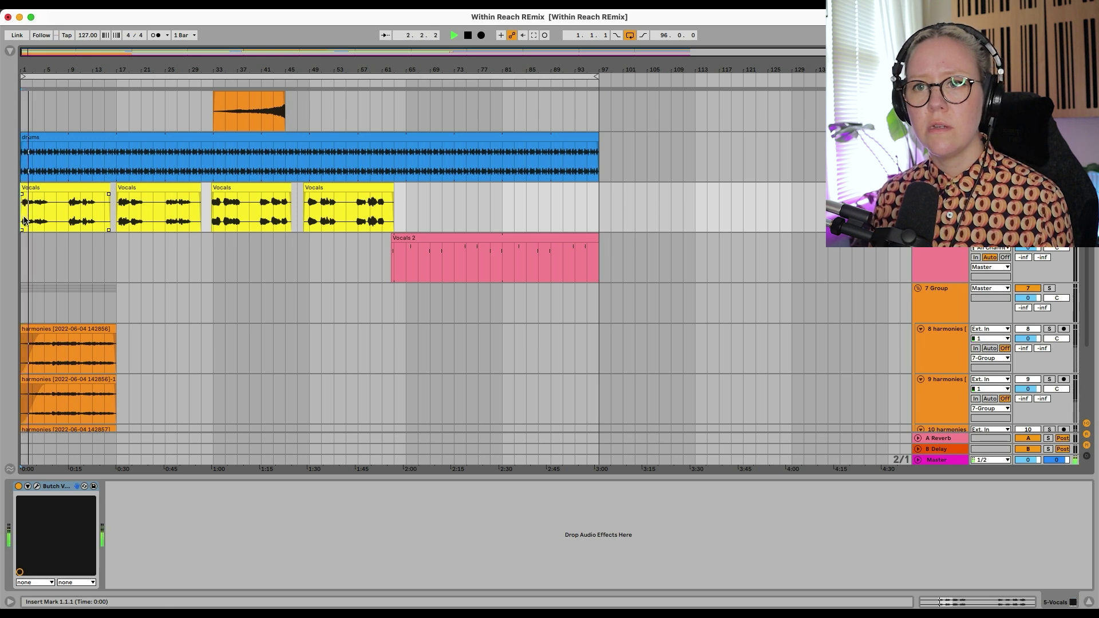
{"action": "key", "text": "space"}
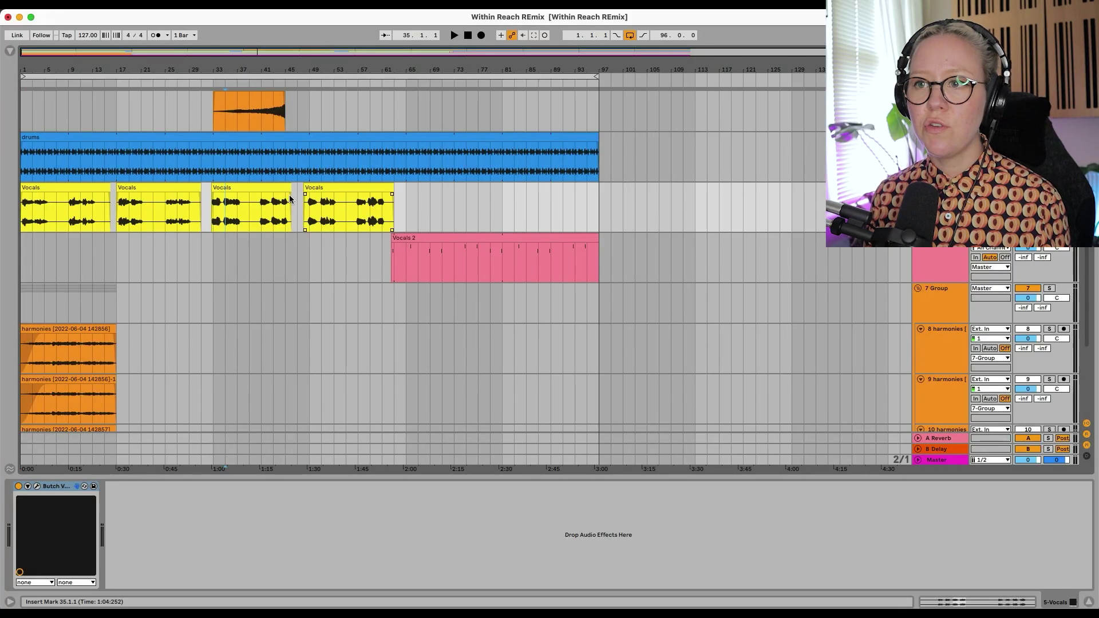
Step: Play the third Vocals clip from bar 33 for a moment, and stop playback
{"action": "left_click", "coordinate": [284, 190]}
{"action": "left_click", "coordinate": [370, 190]}
{"action": "left_click", "coordinate": [246, 190]}
{"action": "left_click", "coordinate": [213, 216]}
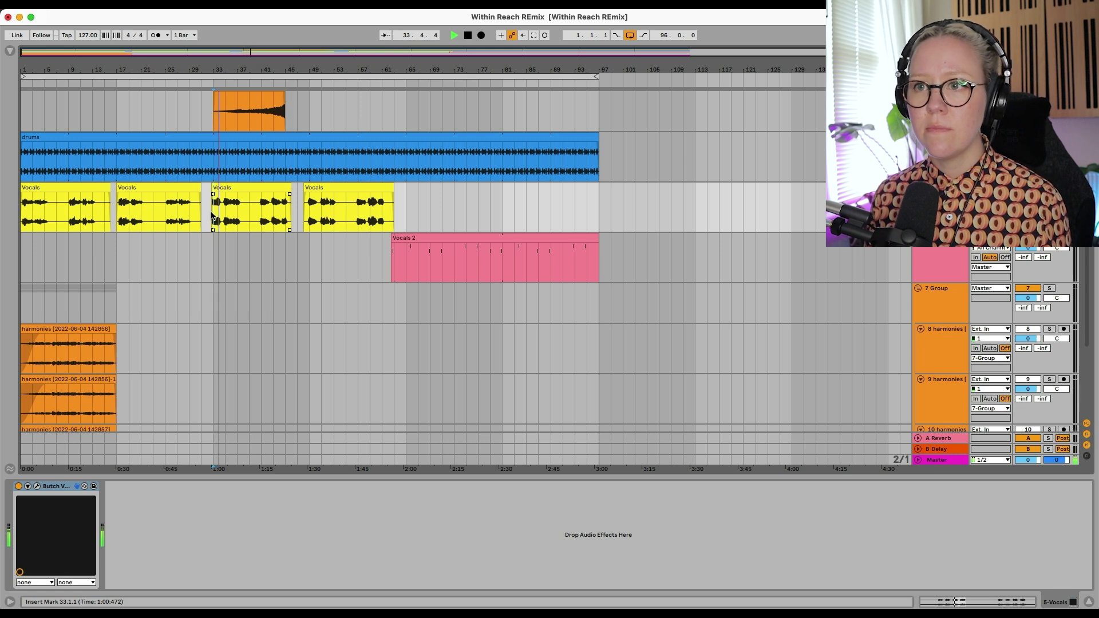
{"action": "key", "text": "space"}
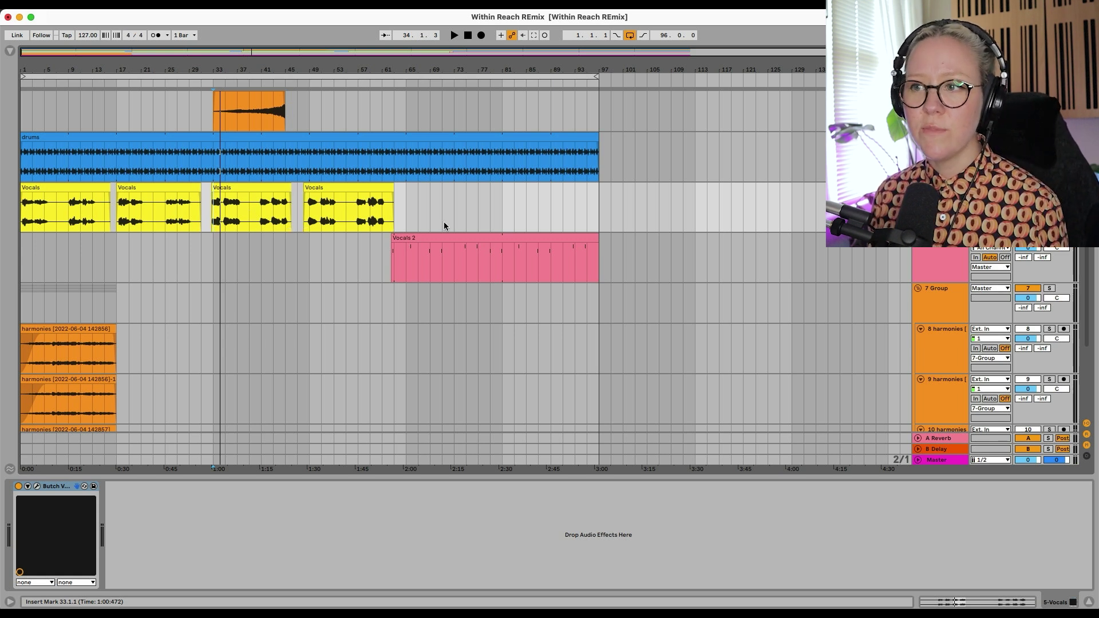
Step: Show the devices behind the Vocals 2 clip and examine the vocal slices in the sampler's waveform
{"action": "left_click", "coordinate": [383, 208]}
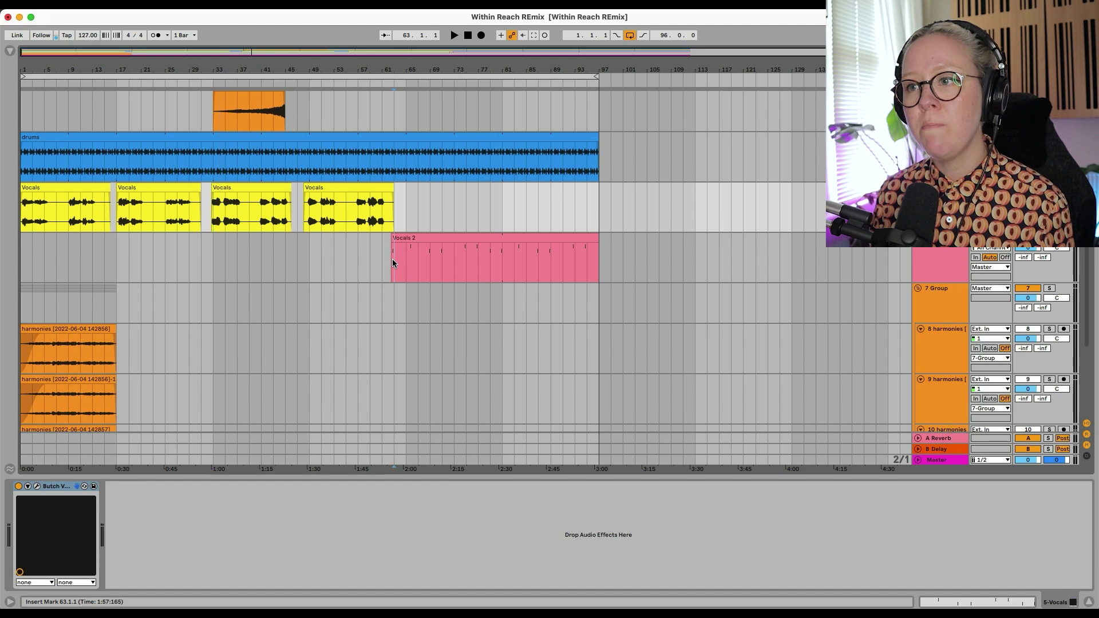
{"action": "left_click", "coordinate": [392, 258]}
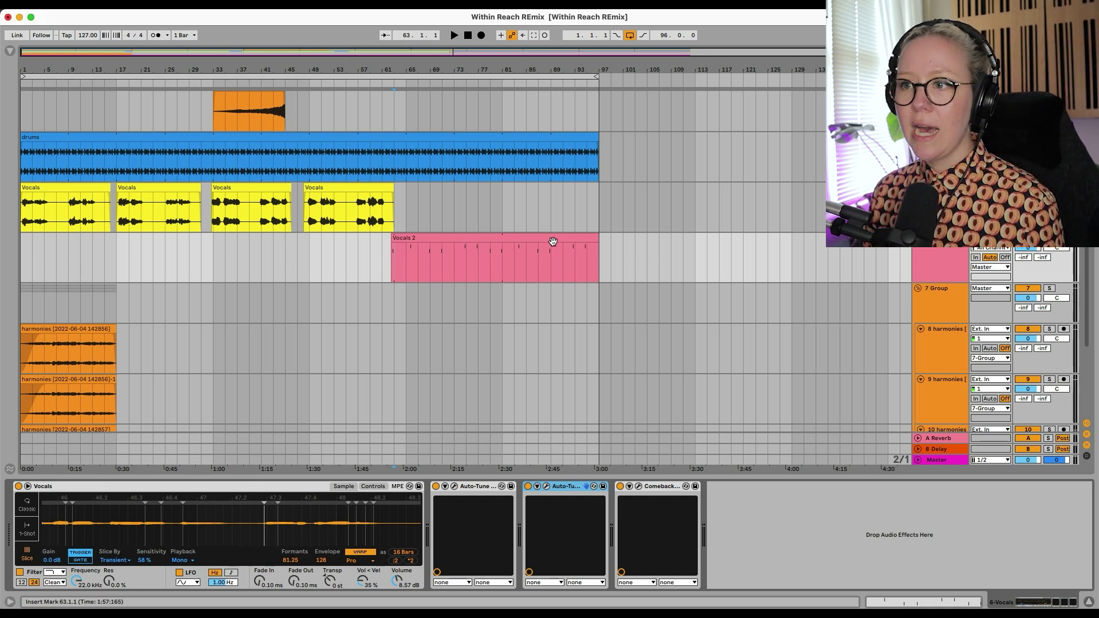
{"action": "scroll", "coordinate": [390, 260], "scroll_direction": "up", "scroll_amount": 5}
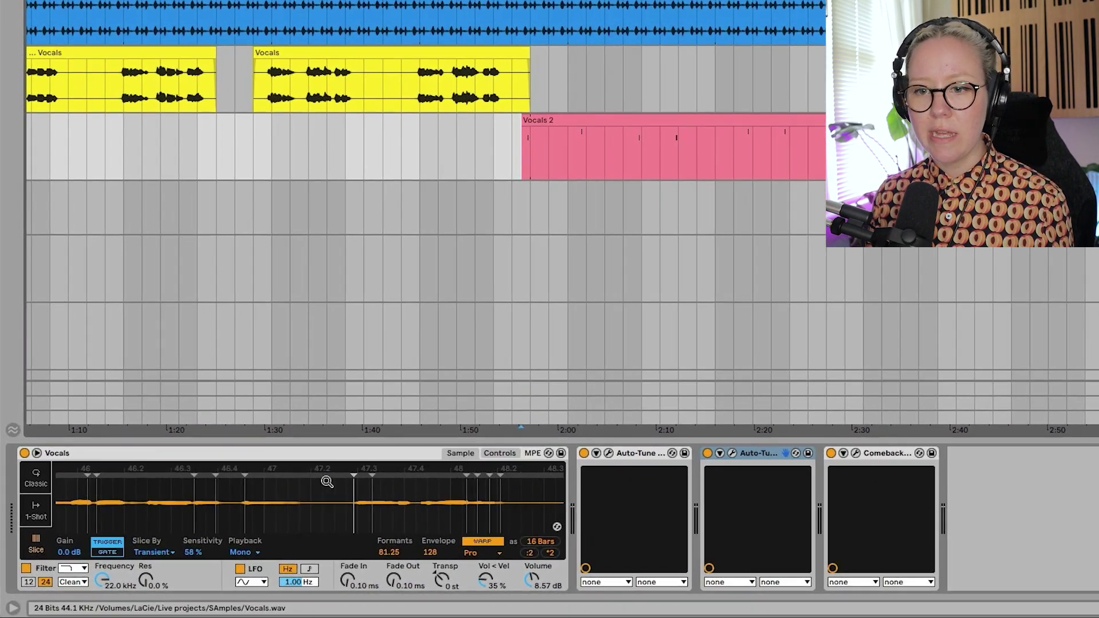
{"action": "scroll", "coordinate": [327, 482], "scroll_direction": "down", "scroll_amount": 5}
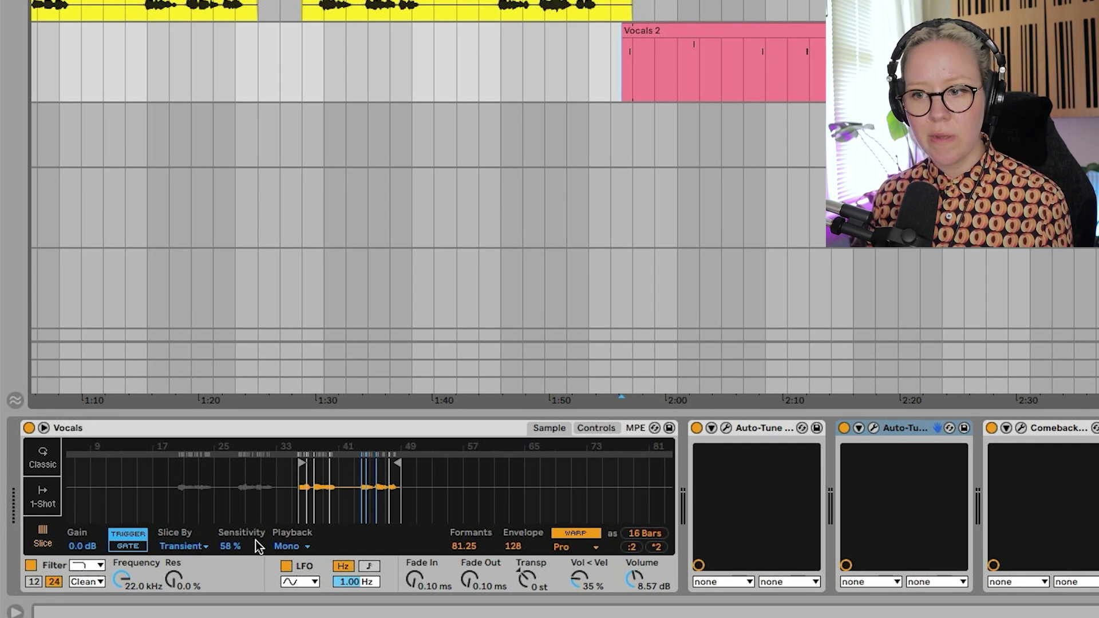
{"action": "scroll", "coordinate": [377, 469], "scroll_direction": "up", "scroll_amount": 3}
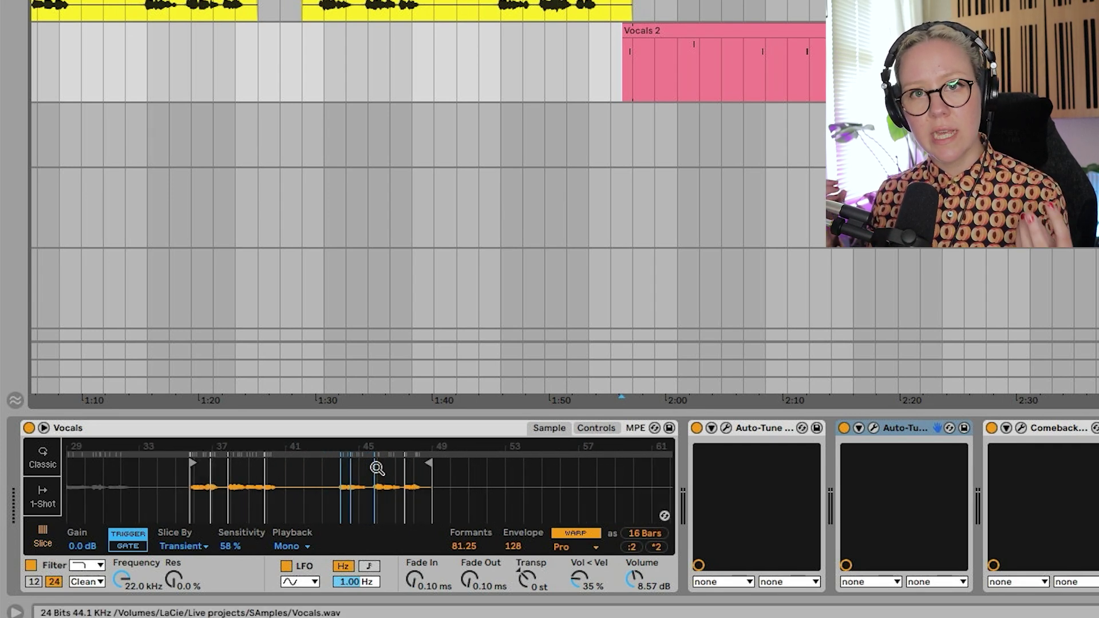
Step: Review the Auto-Tune Pro, Auto-Tune EFX+ and Comeback Kid settings on the chopped vocals track, and play Vocals 2 from just before bar 63
{"action": "left_click", "coordinate": [726, 427]}
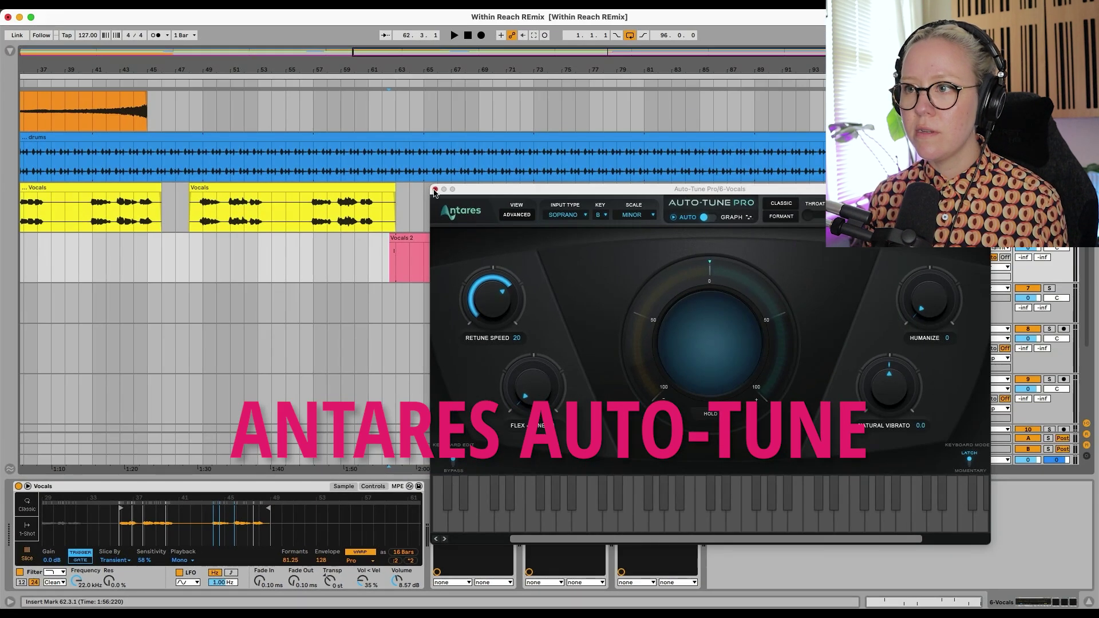
{"action": "left_click", "coordinate": [434, 189]}
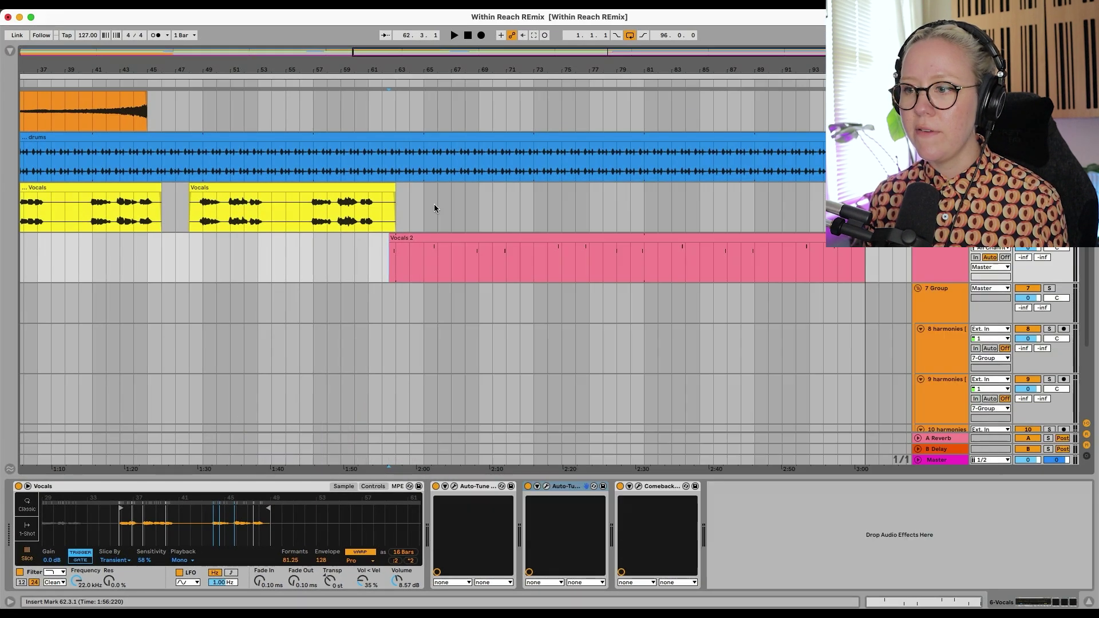
{"action": "left_click", "coordinate": [547, 486]}
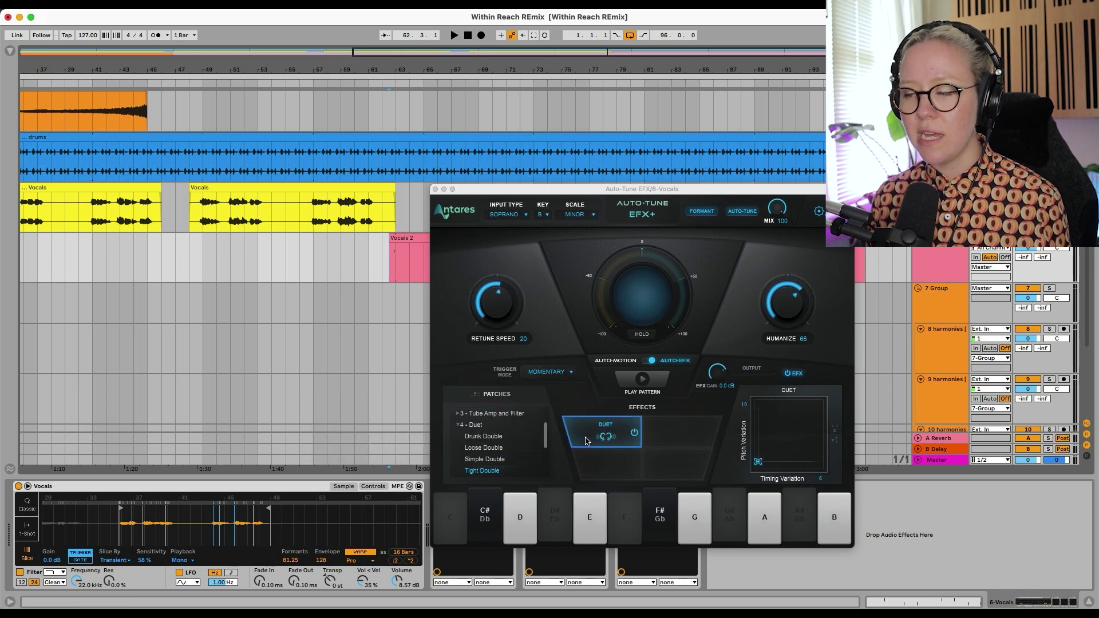
{"action": "left_click", "coordinate": [435, 189]}
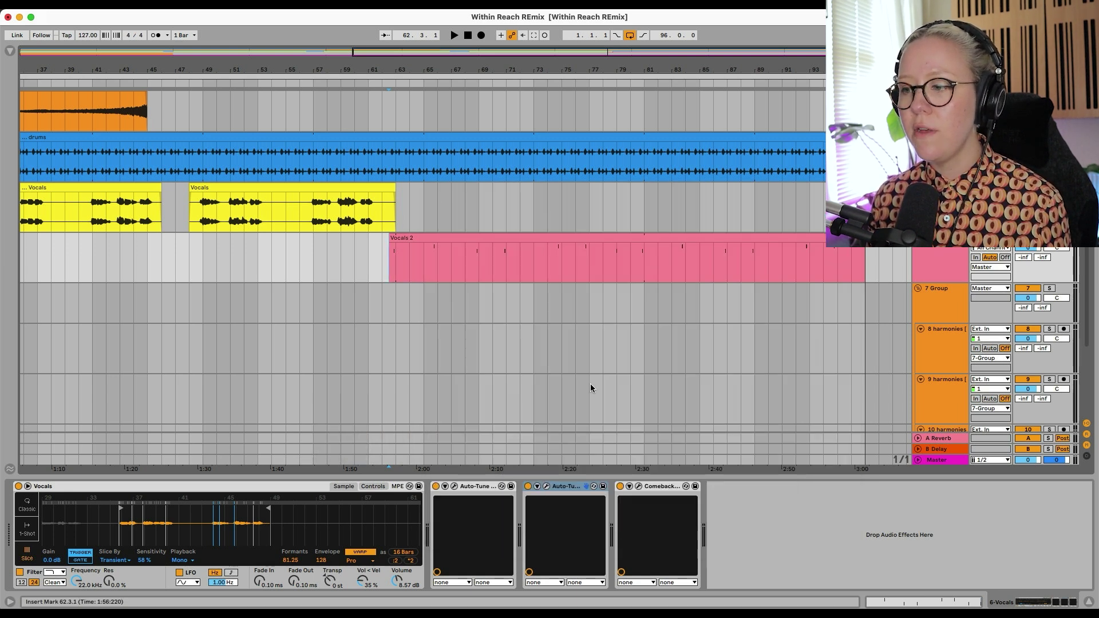
{"action": "left_click", "coordinate": [639, 487]}
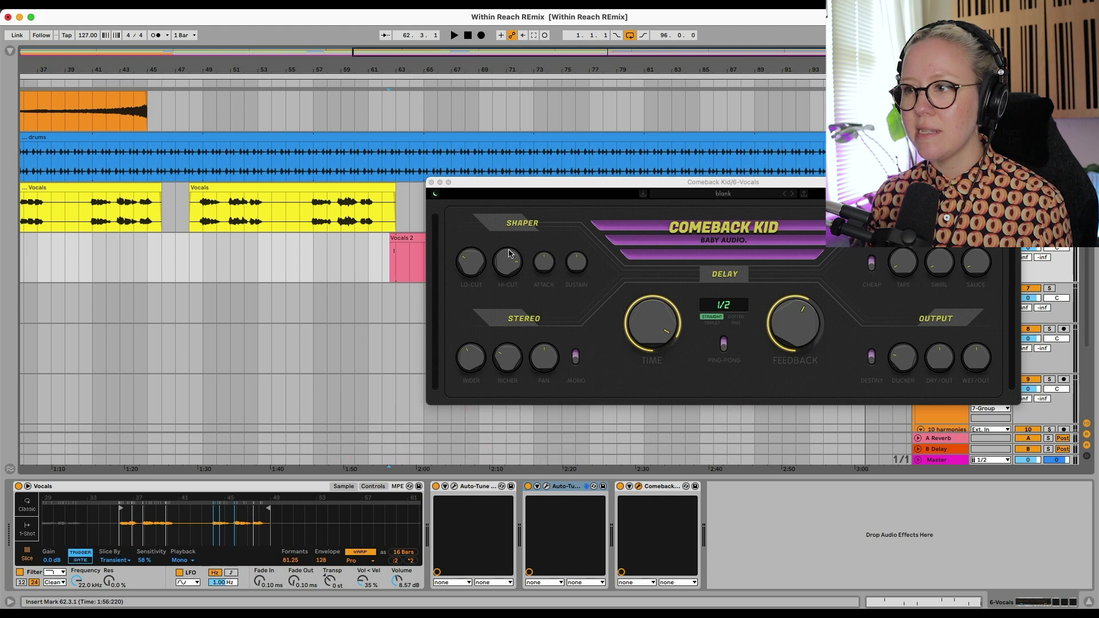
{"action": "left_click", "coordinate": [431, 182]}
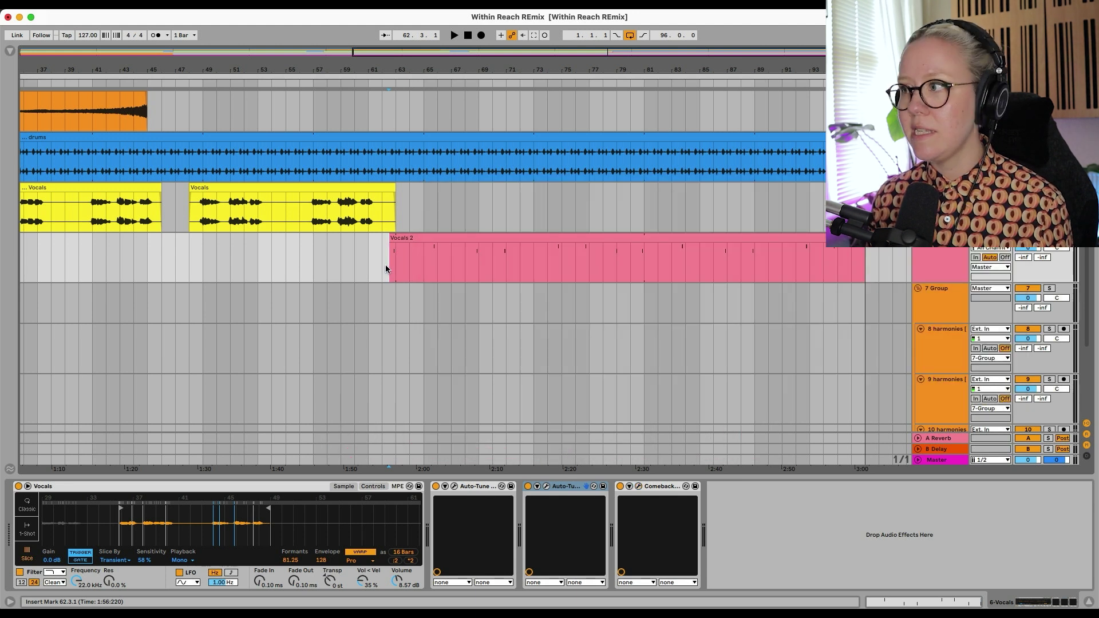
{"action": "key", "text": "space"}
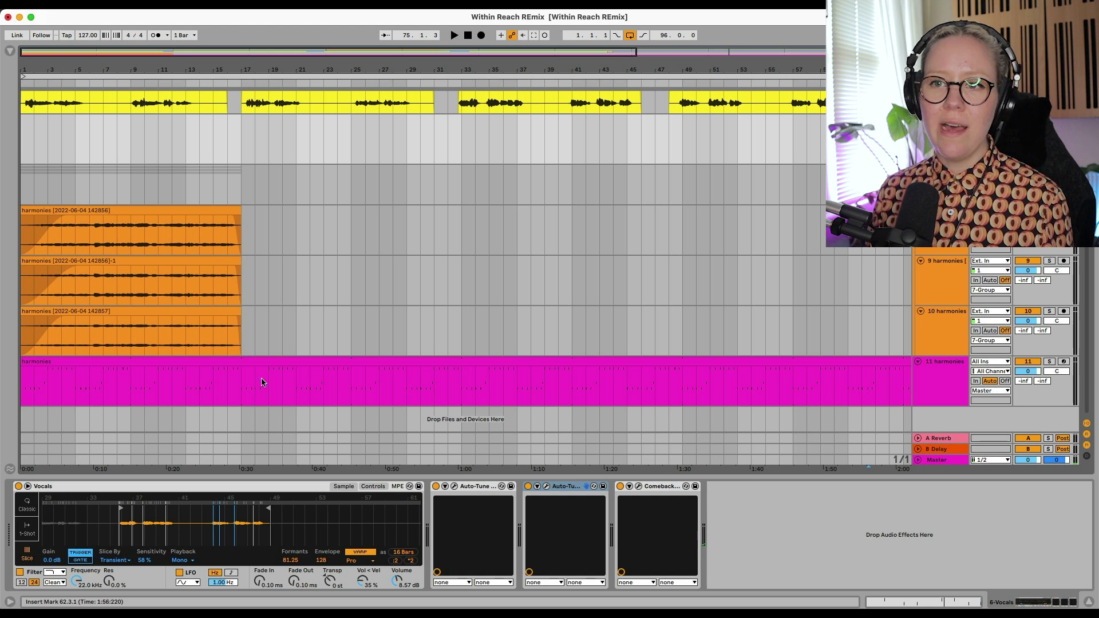
Step: View the first harmonies clip's waveform and warp settings, hide the clip view, and select the harmonies clip on the track below
{"action": "left_click", "coordinate": [105, 208]}
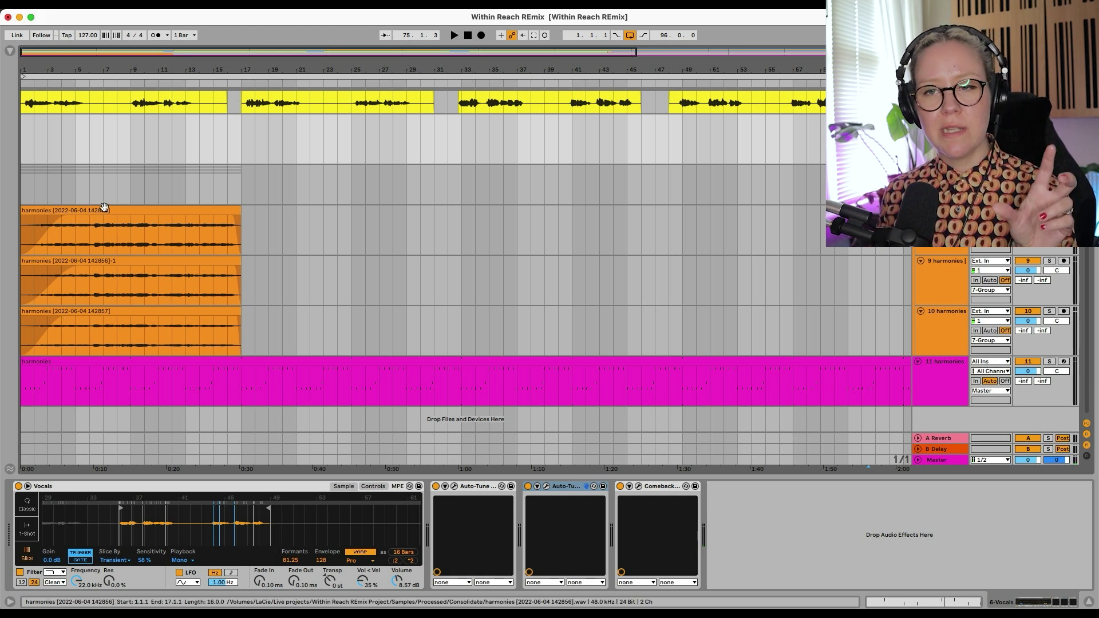
{"action": "double_click", "coordinate": [105, 207]}
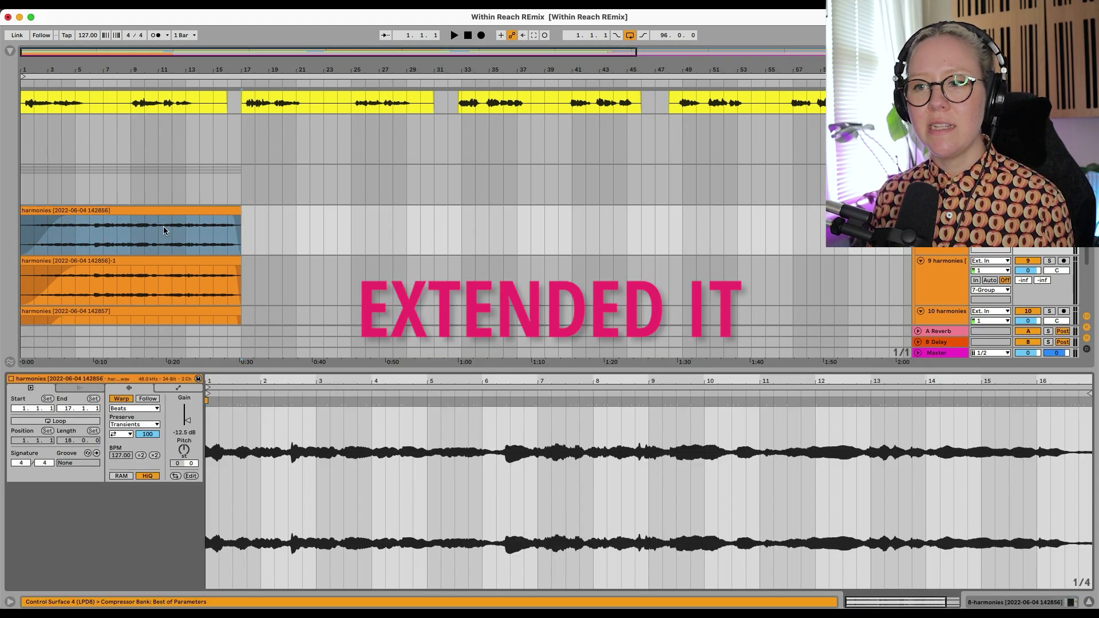
{"action": "left_click_drag", "start_coordinate": [304, 371], "coordinate": [304, 605]}
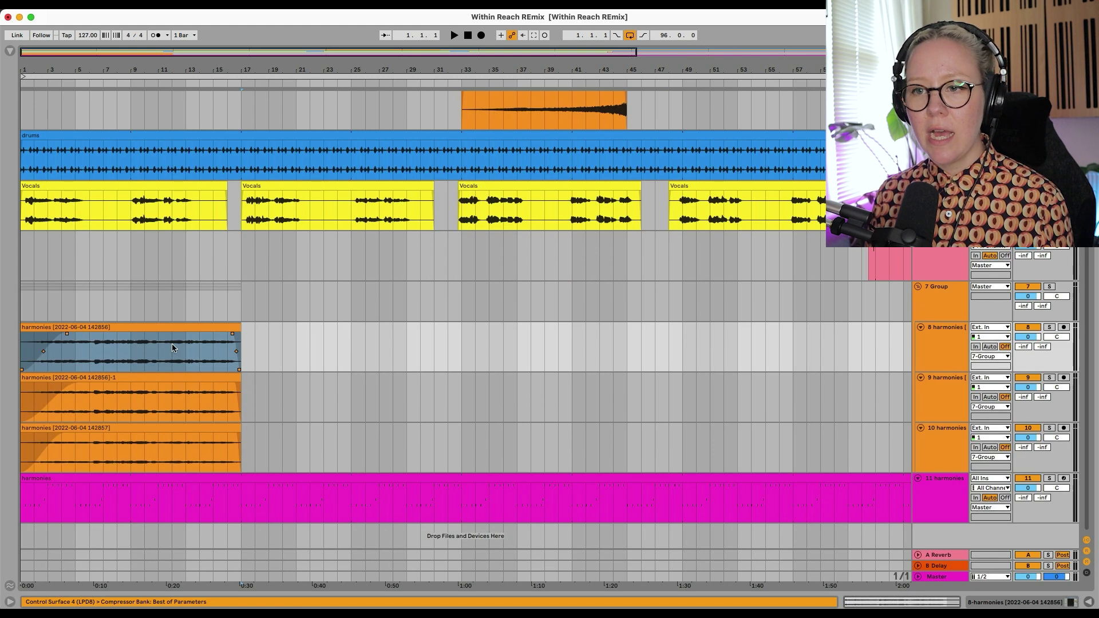
{"action": "left_click", "coordinate": [209, 392]}
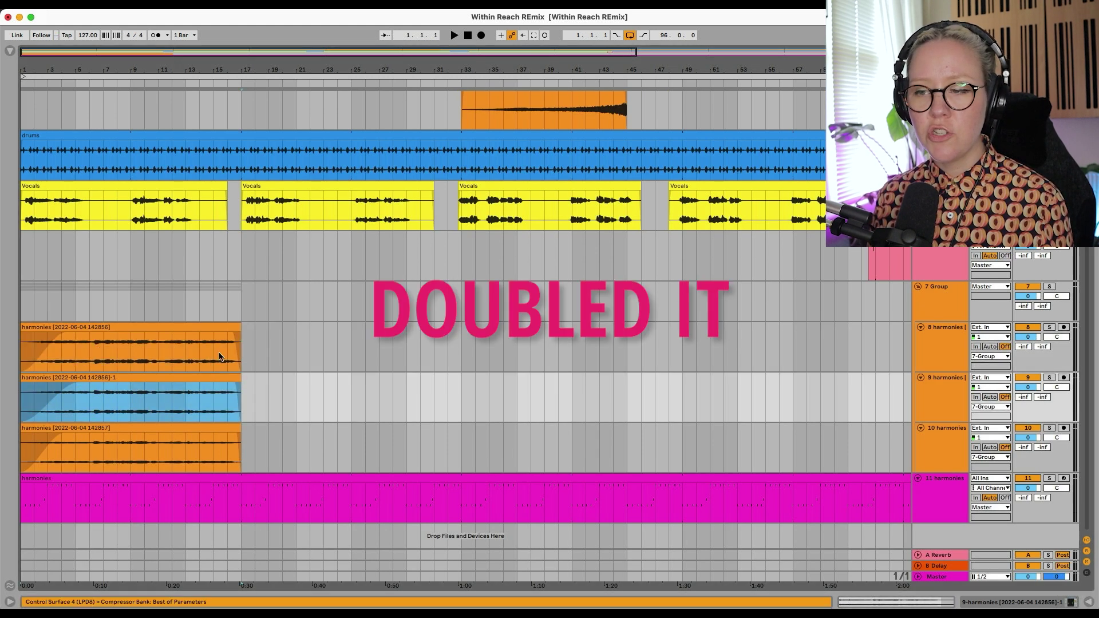
Step: View the warp and pitch settings of the second and third harmonies clips
{"action": "double_click", "coordinate": [204, 388]}
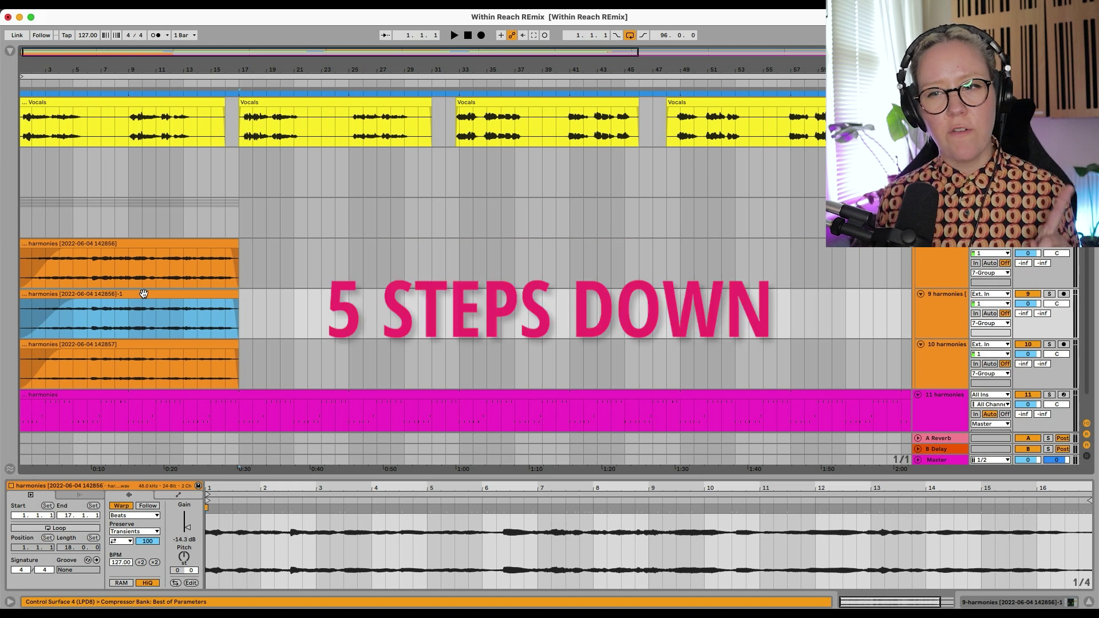
{"action": "left_click", "coordinate": [155, 345]}
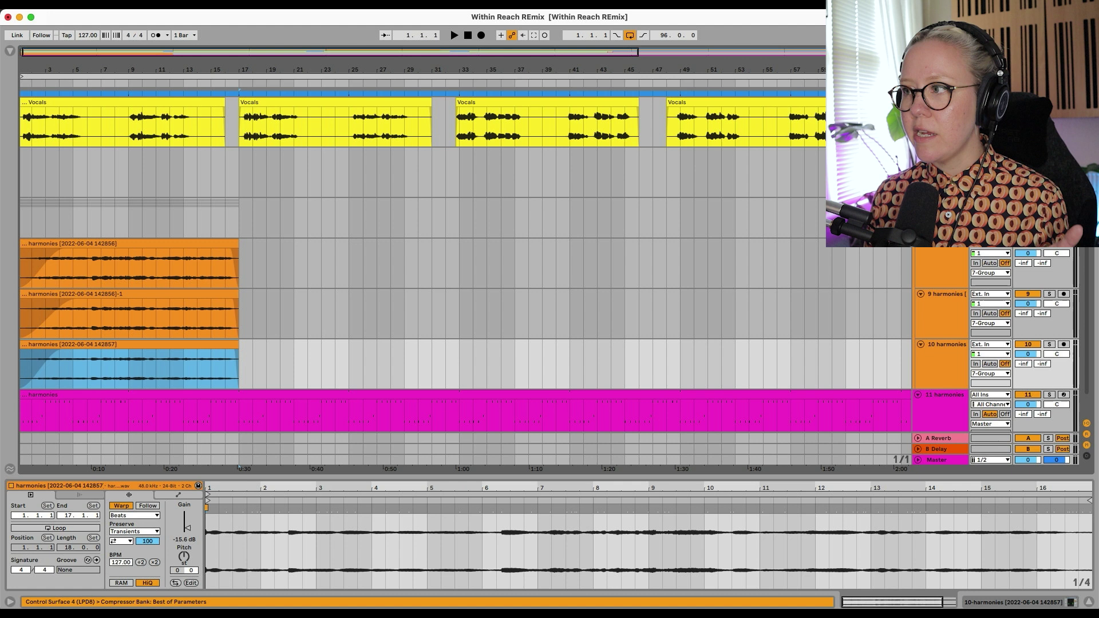
Step: Review the Lifeline Expanse and Crystalline settings on the harmonies group, and play the layered harmonies with the Haunting Vocal reverb
{"action": "double_click", "coordinate": [941, 203]}
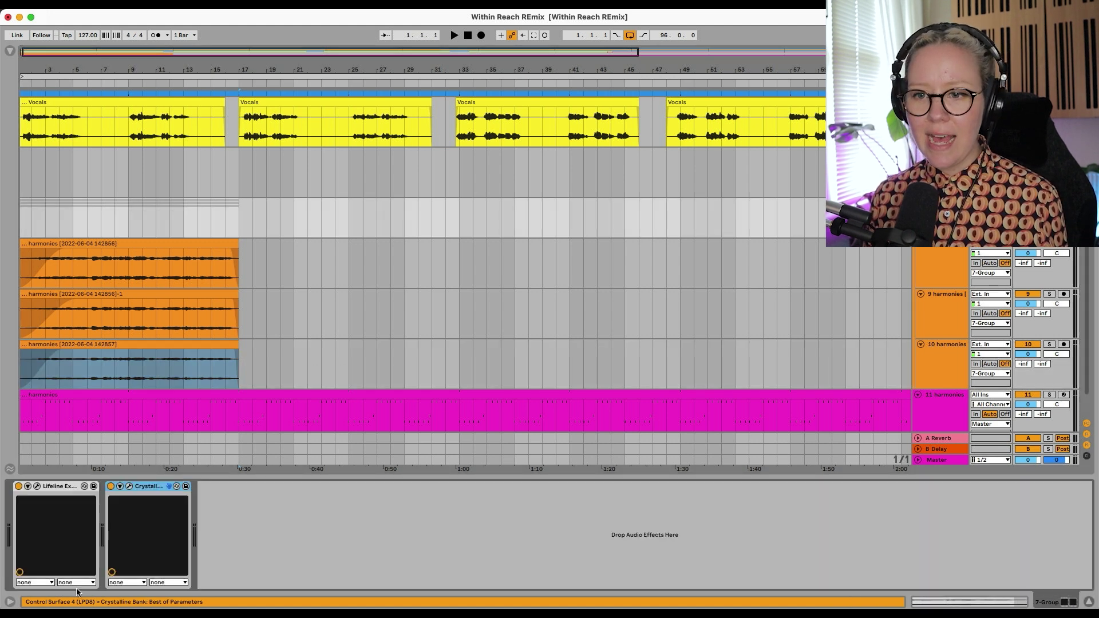
{"action": "left_click", "coordinate": [37, 486]}
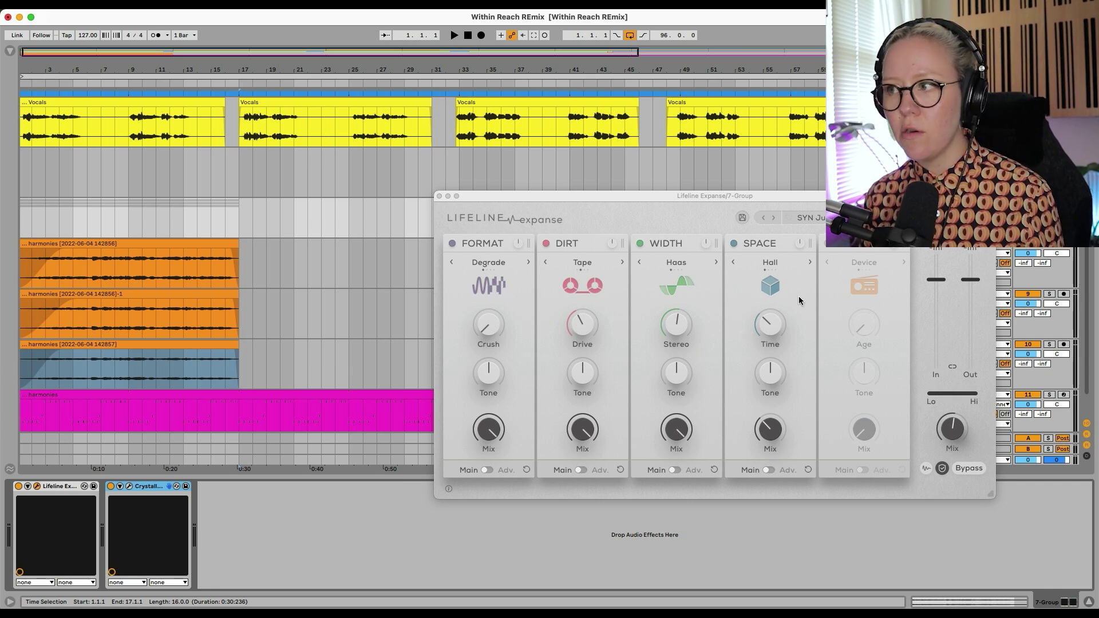
{"action": "left_click", "coordinate": [440, 196]}
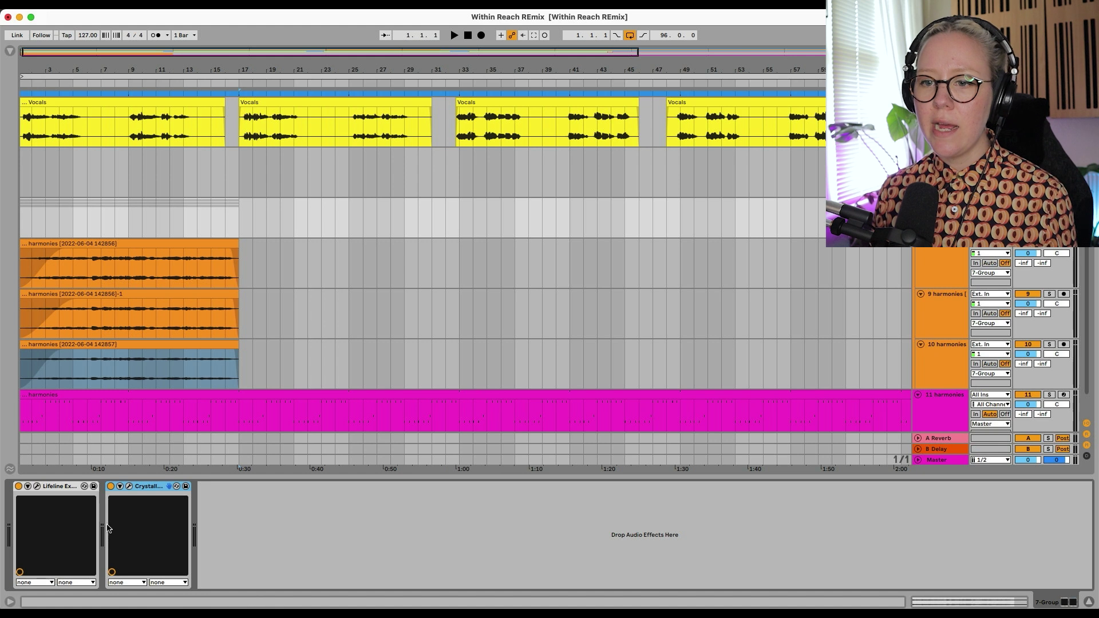
{"action": "left_click", "coordinate": [120, 487]}
{"action": "left_click", "coordinate": [127, 487]}
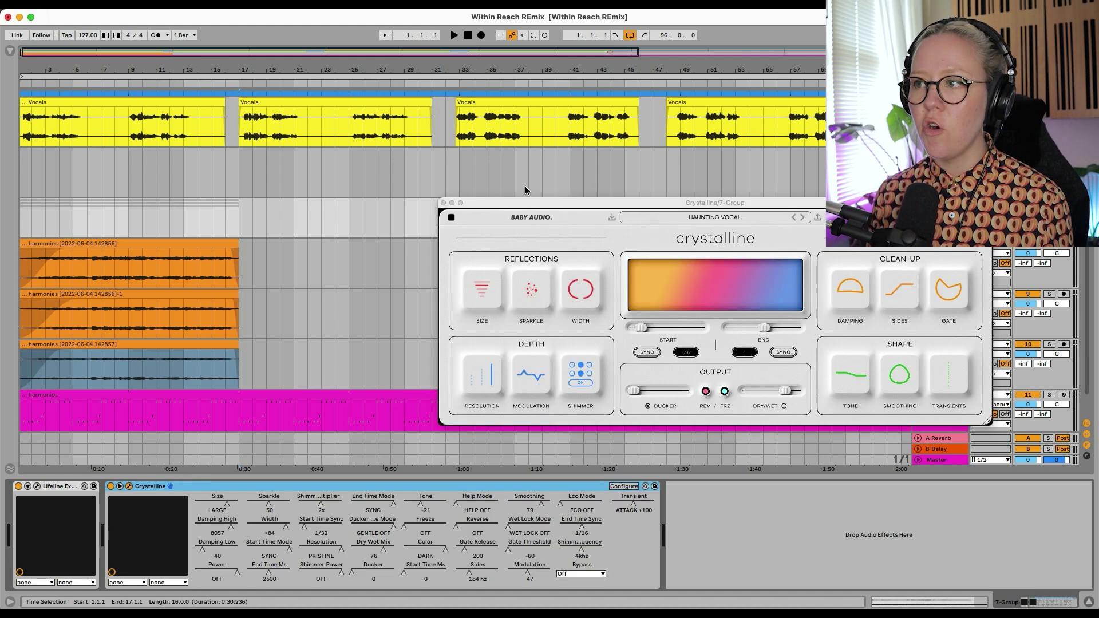
{"action": "left_click", "coordinate": [443, 203]}
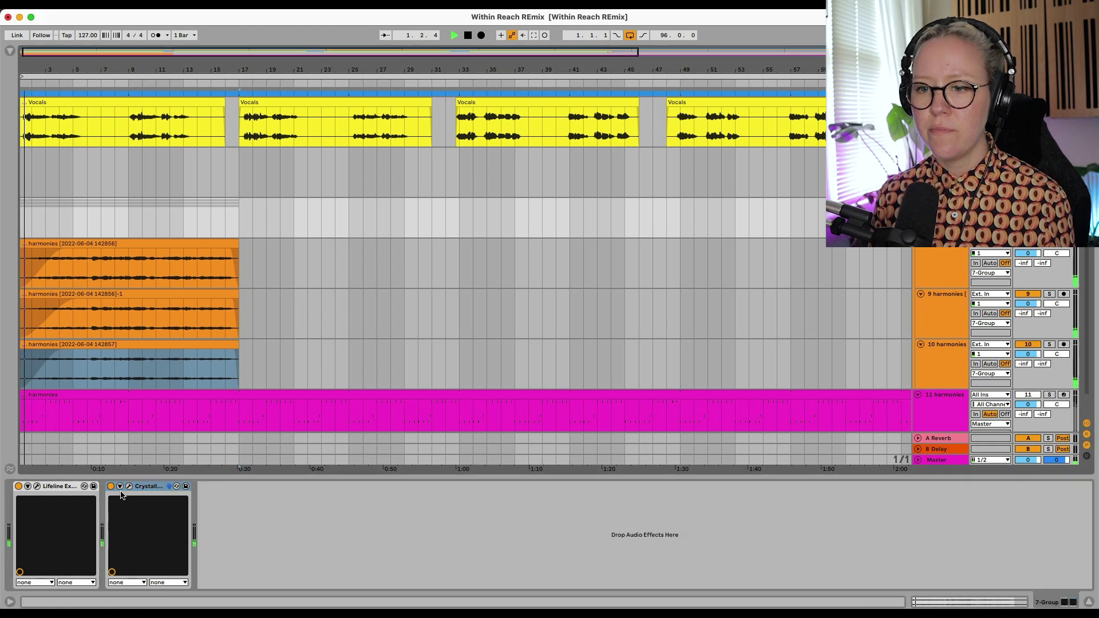
{"action": "left_click", "coordinate": [130, 488]}
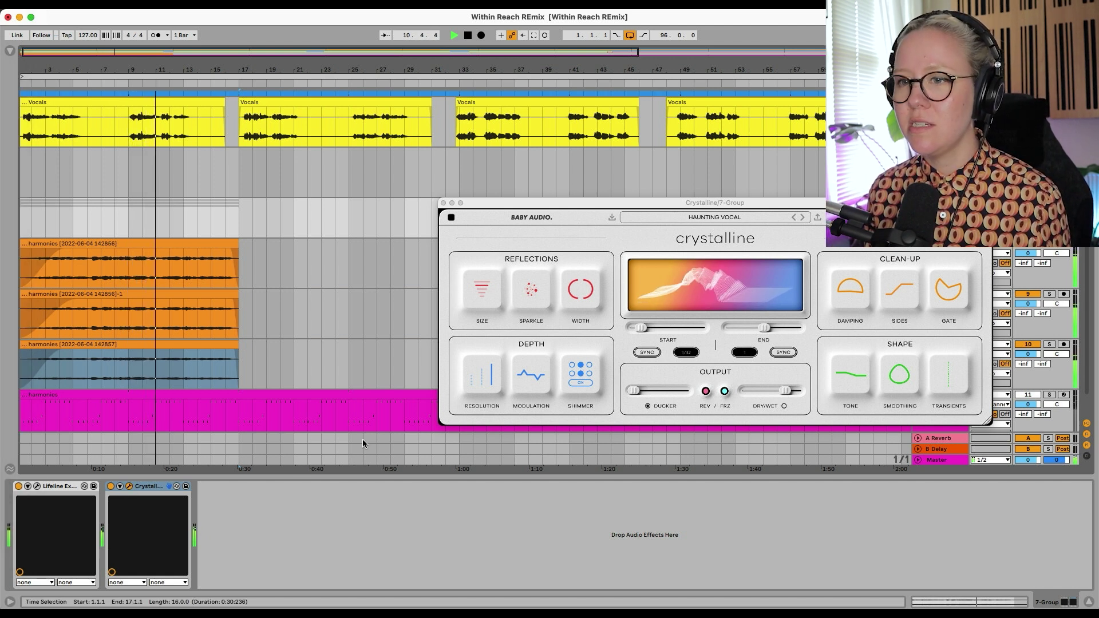
{"action": "left_click", "coordinate": [443, 203]}
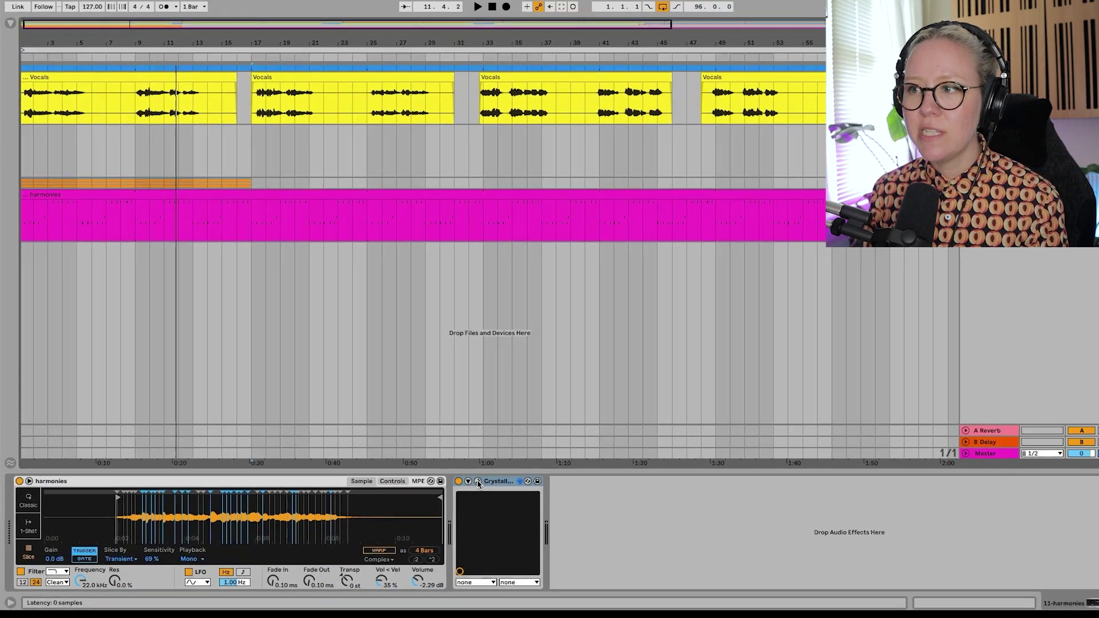
Step: Close the Crystalline window of the sliced harmonies track, play the chopped part from bar 17, and stop playback
{"action": "left_click", "coordinate": [726, 428]}
{"action": "left_click", "coordinate": [423, 168]}
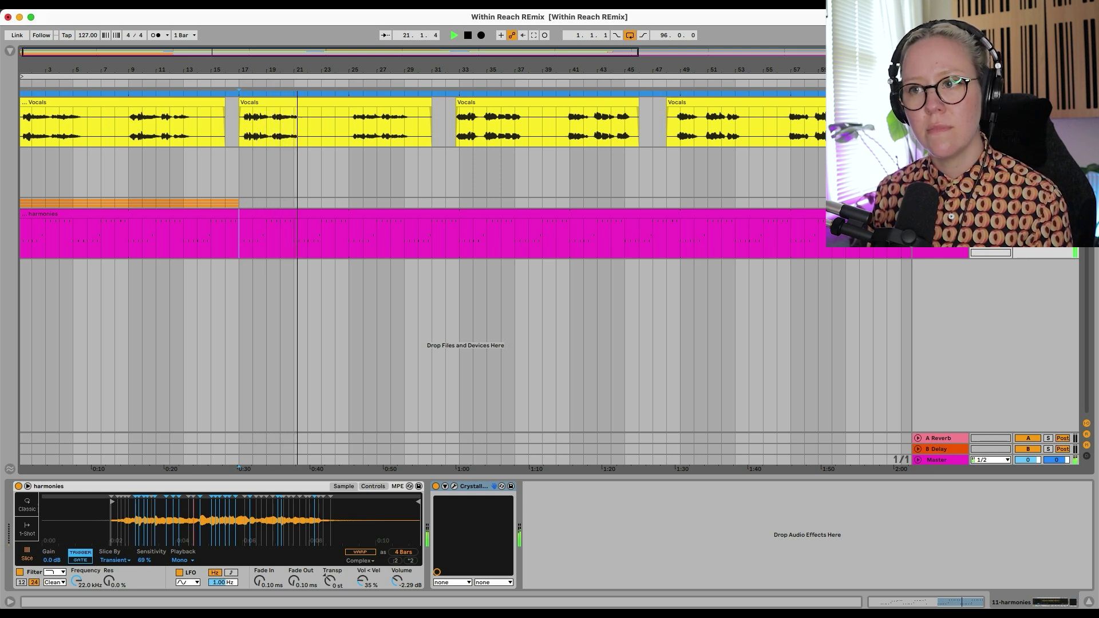
{"action": "key", "text": "space"}
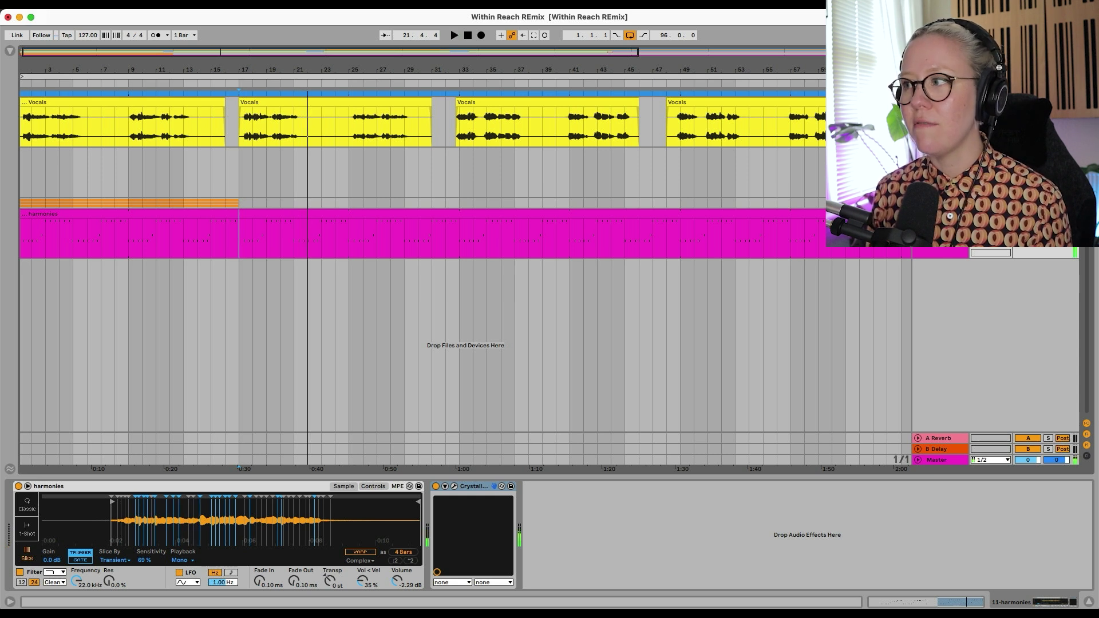
{"action": "scroll", "coordinate": [550, 258], "scroll_direction": "up", "scroll_amount": 5}
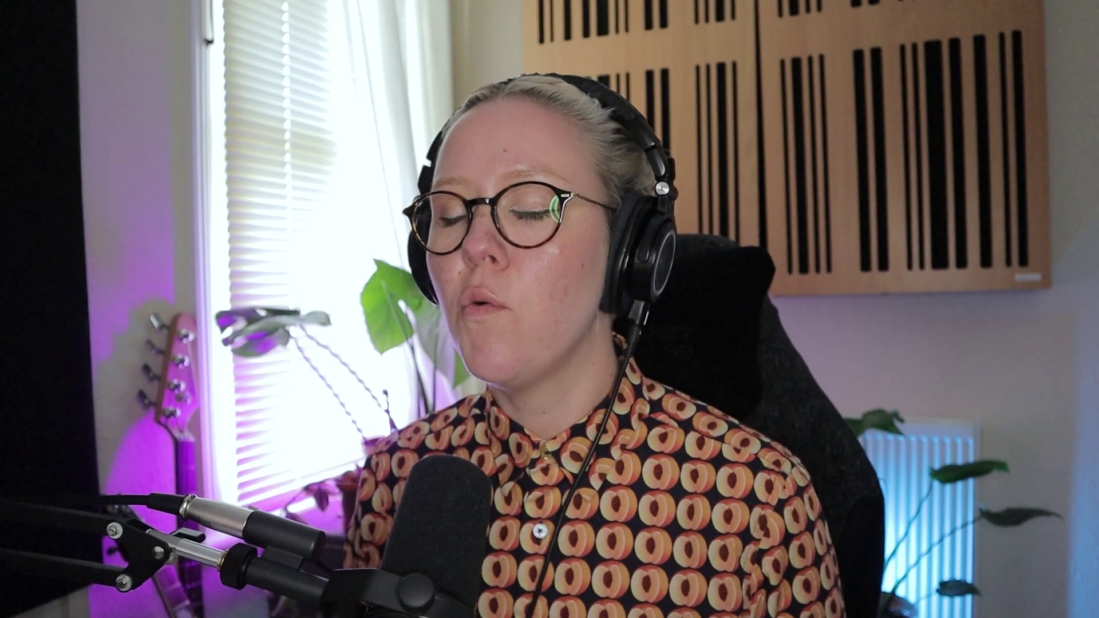
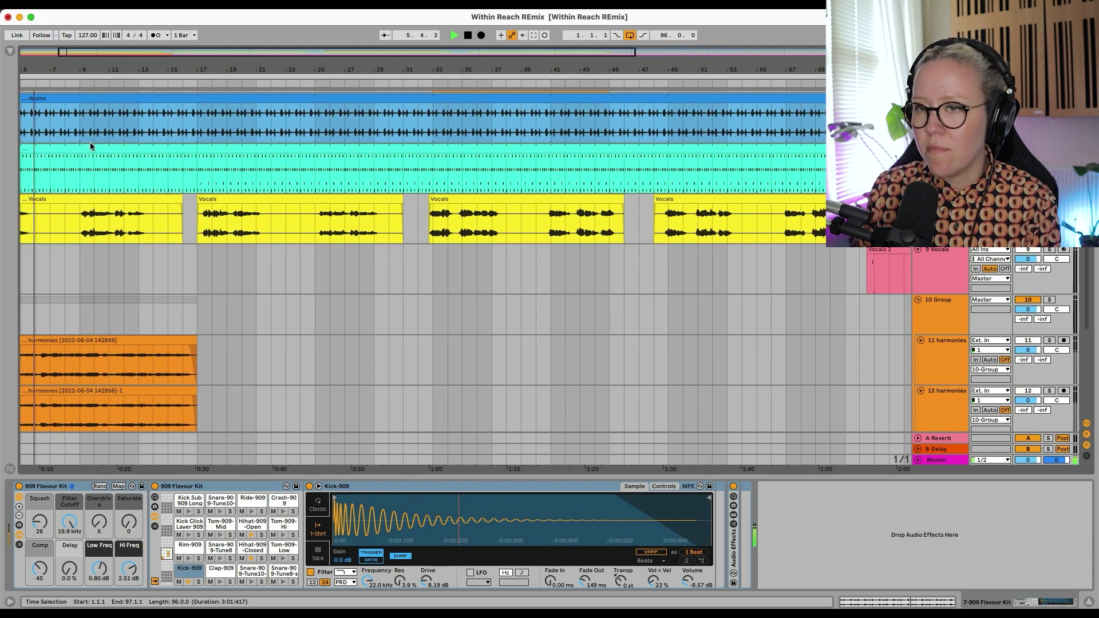
Step: Play the soloed 909 Flavour drum pattern from the start, continuing from bar 17
{"action": "scroll", "coordinate": [178, 335], "scroll_direction": "down", "scroll_amount": 1}
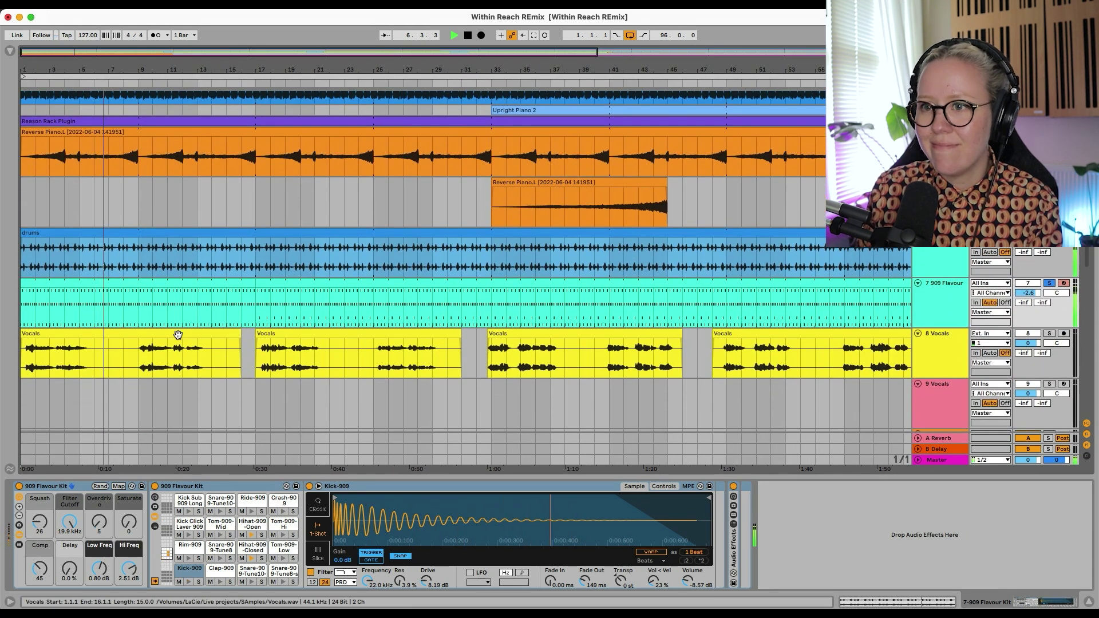
{"action": "left_click", "coordinate": [262, 313]}
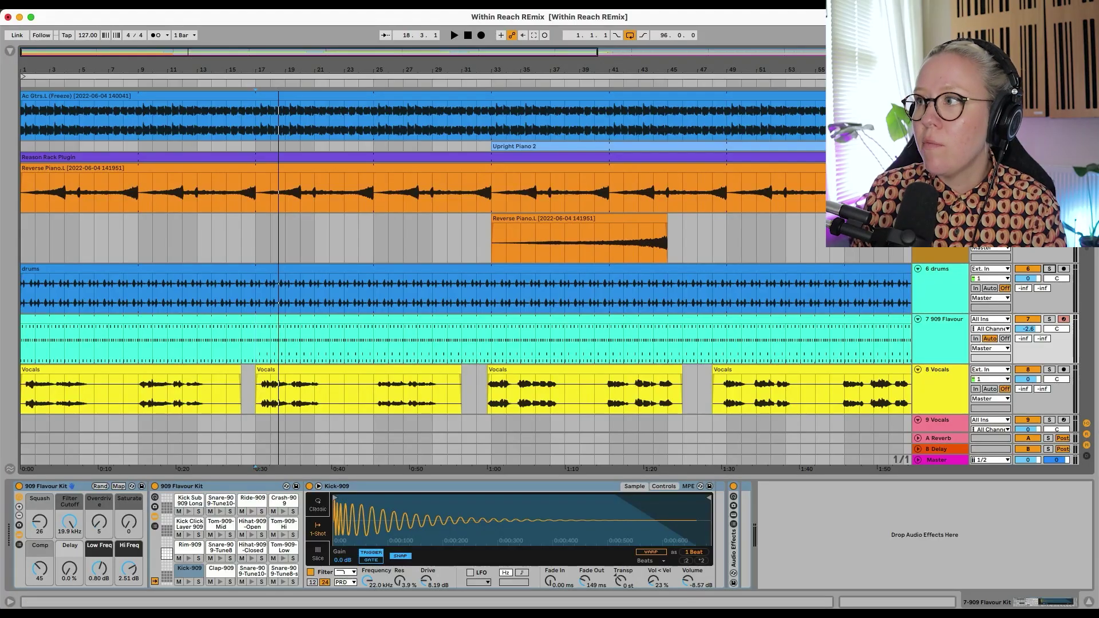
Step: Unfold the Organ House track, and play its Upright Piano 2 part from bar 33
{"action": "left_click", "coordinate": [258, 114]}
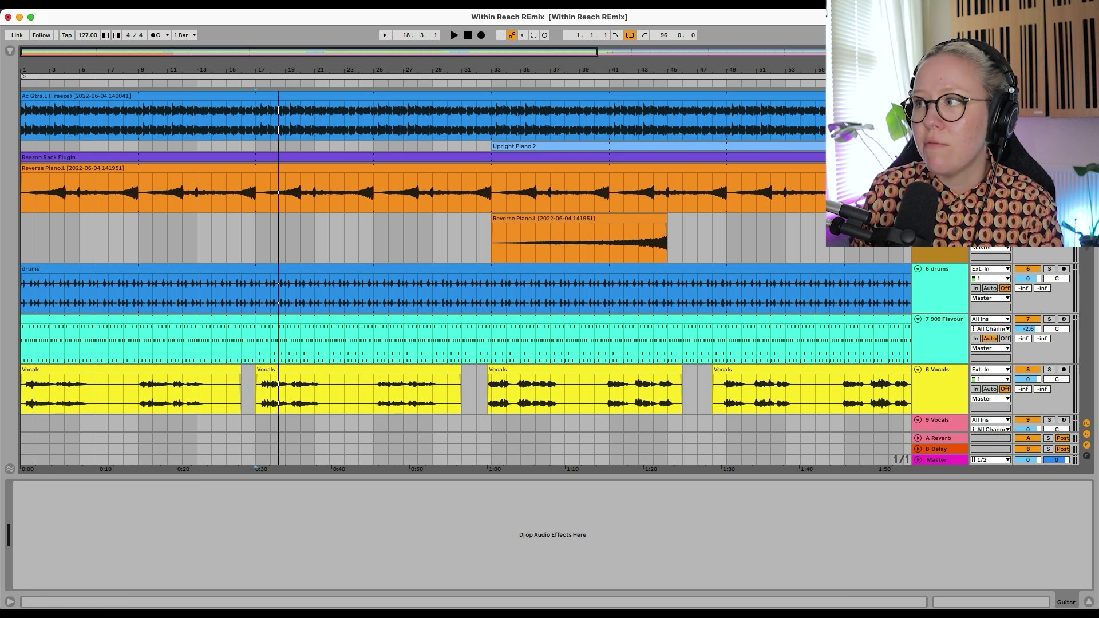
{"action": "left_click", "coordinate": [918, 146]}
{"action": "key", "text": "minus"}
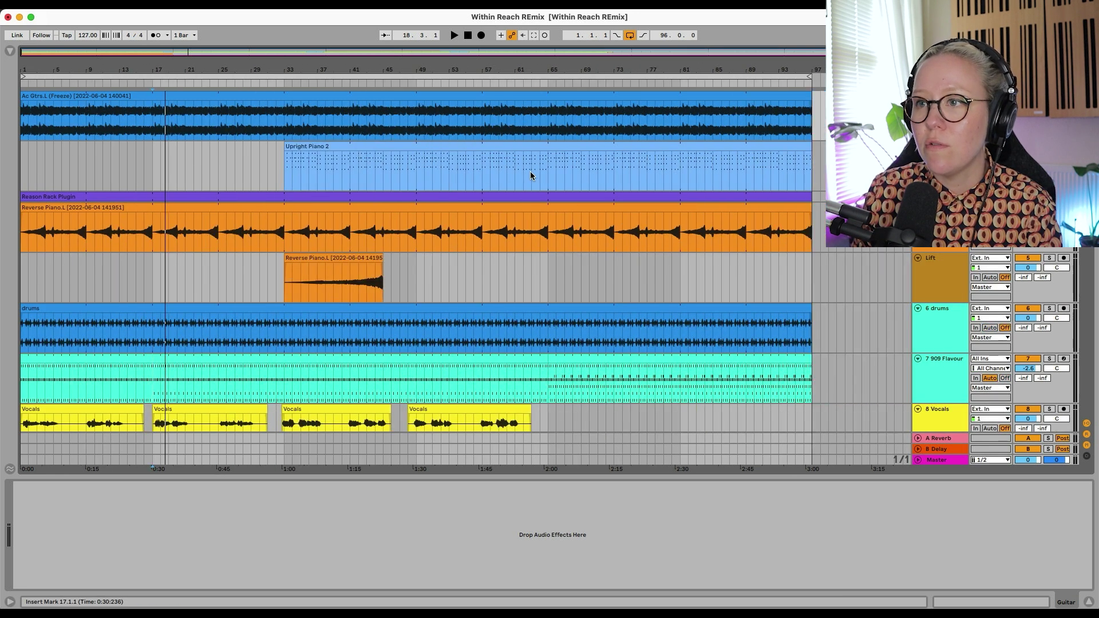
{"action": "left_click", "coordinate": [280, 164]}
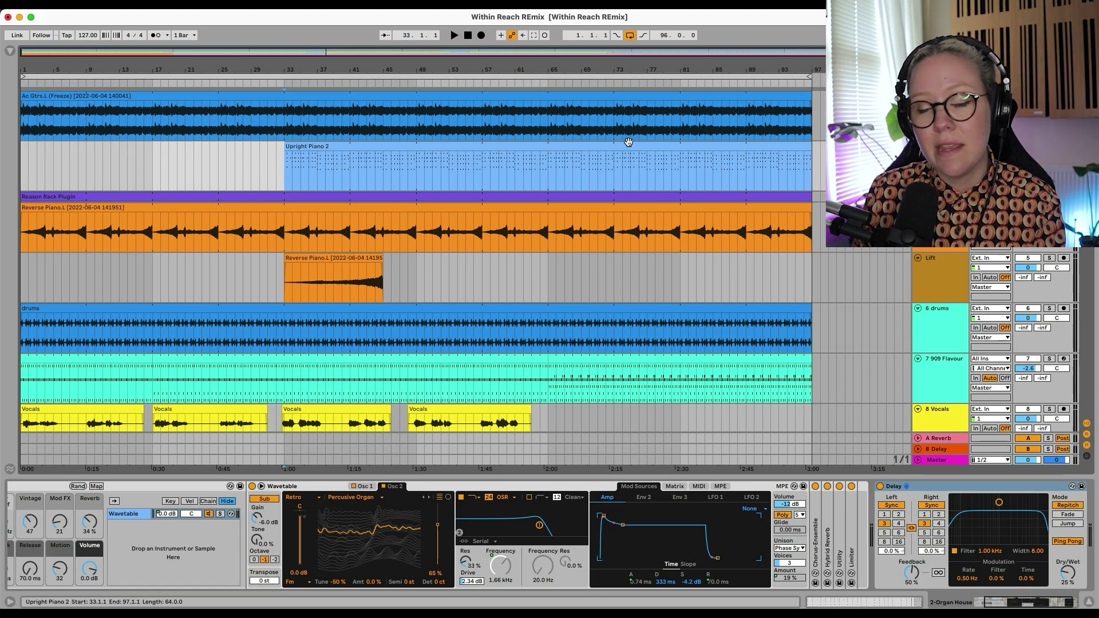
{"action": "key", "text": "space"}
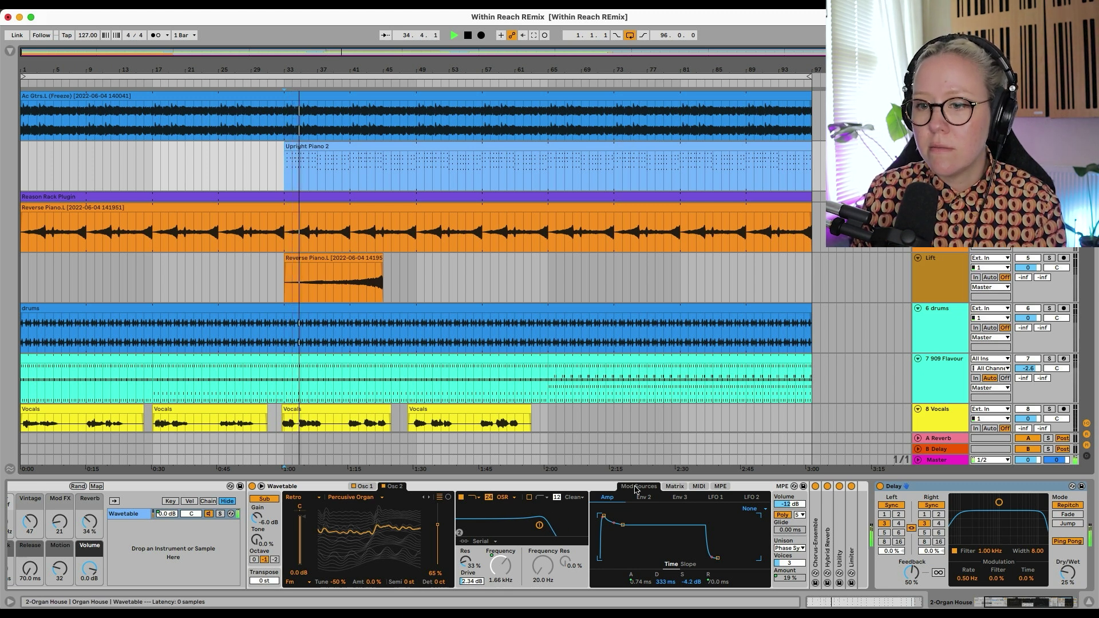
Step: Examine the Organ House preset's device chain through to the Delay, and unfold the Reason Rack Plugin track
{"action": "key", "text": "space"}
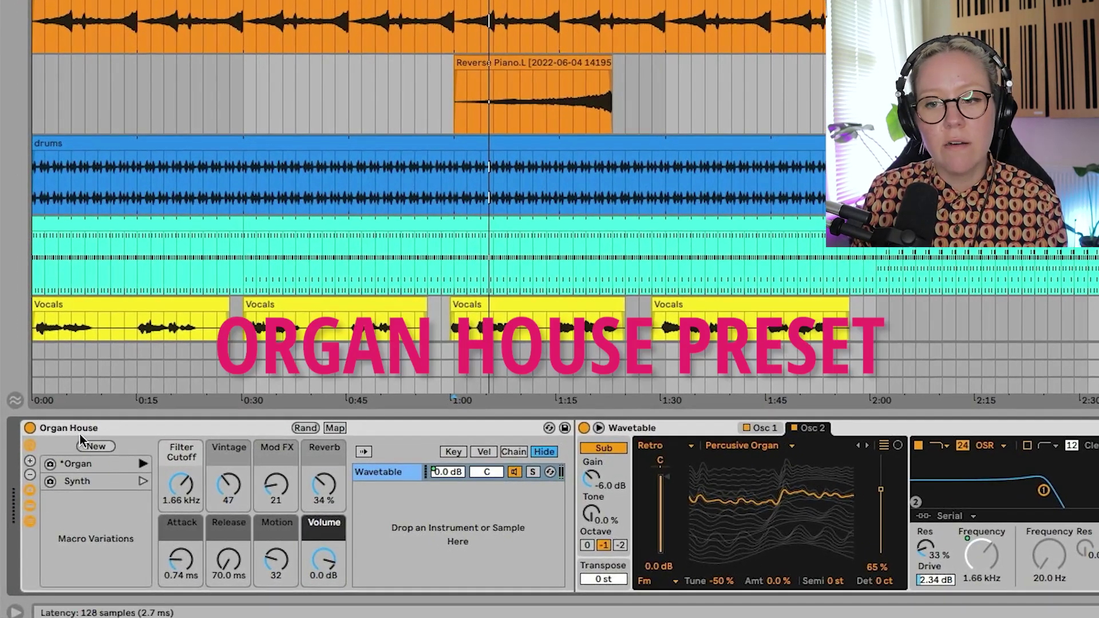
{"action": "scroll", "coordinate": [82, 438], "scroll_direction": "right", "scroll_amount": 10}
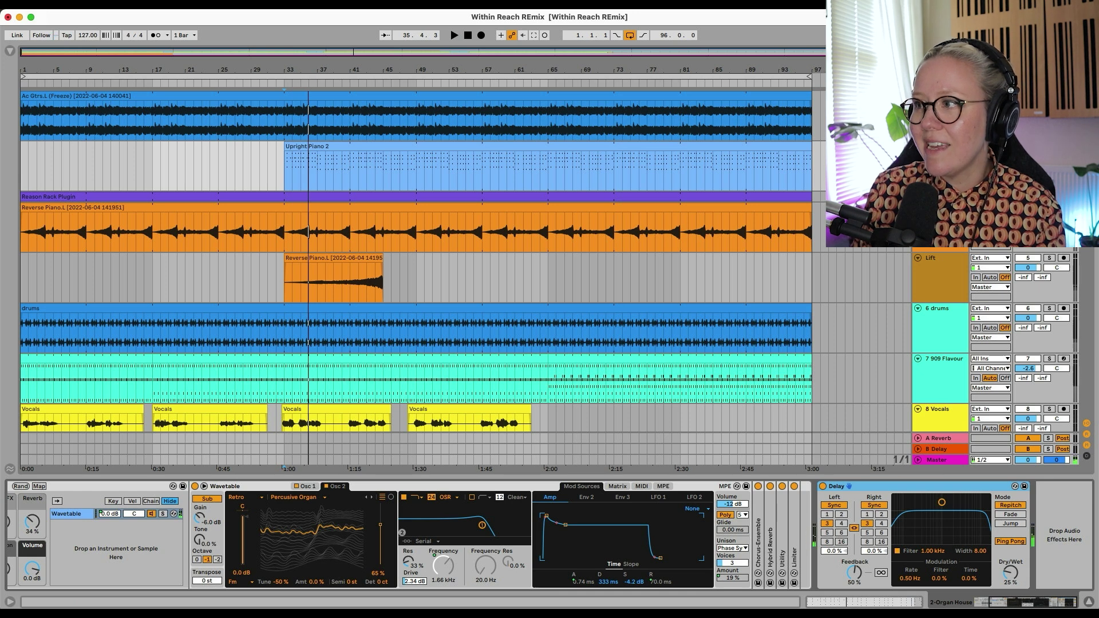
{"action": "left_click", "coordinate": [918, 197]}
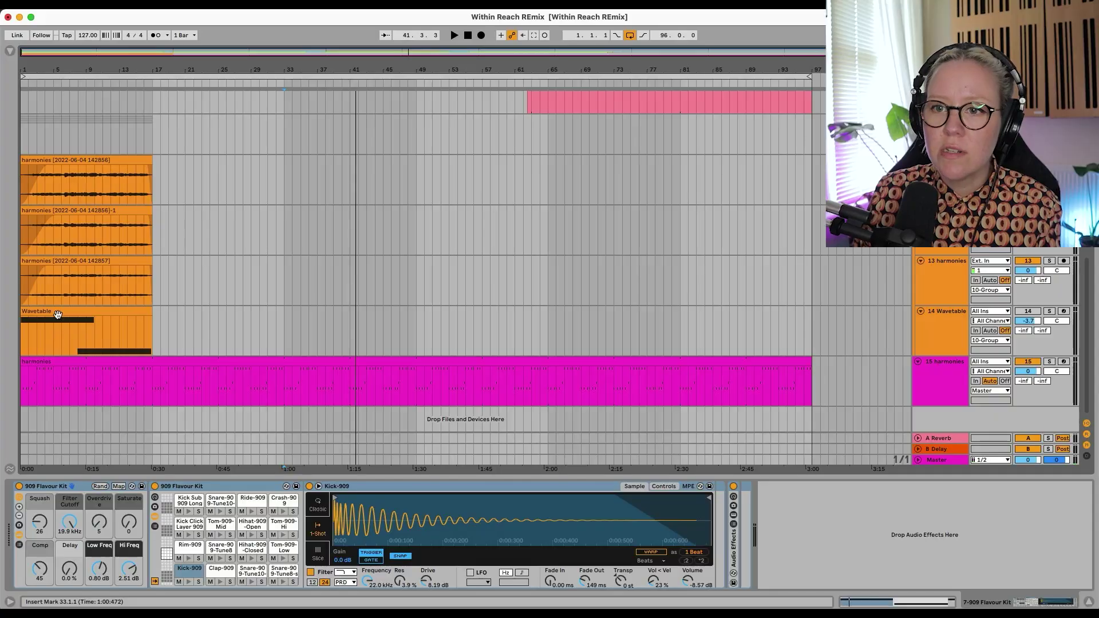
Step: Show the devices of the Wavetable track in the harmonies group, and compare its Osc 1 and Osc 2 wavetables
{"action": "left_click", "coordinate": [184, 309]}
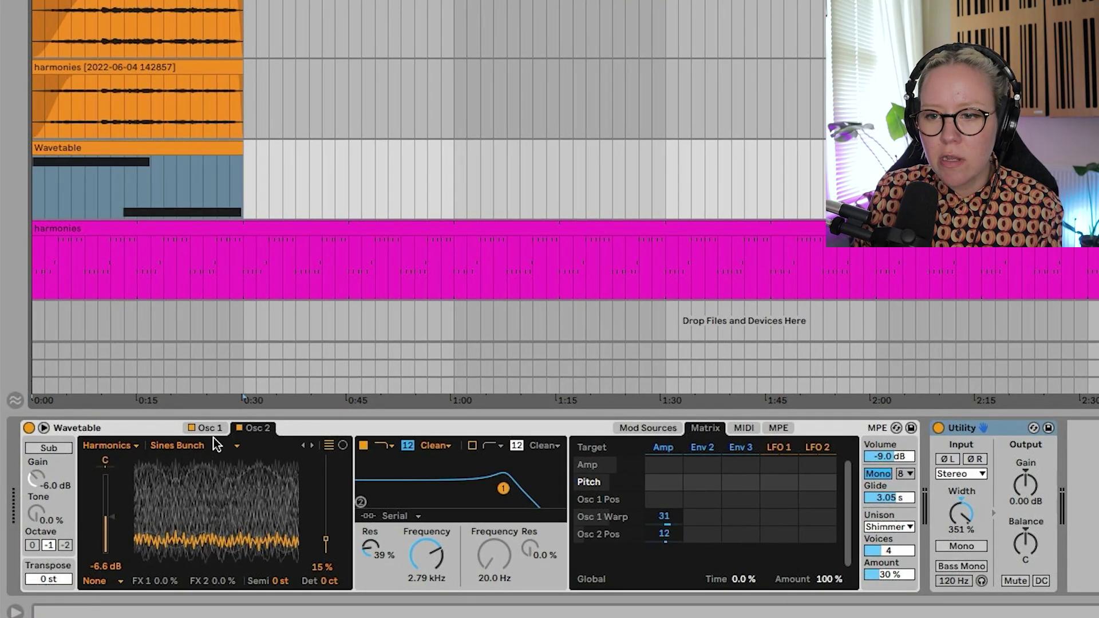
{"action": "left_click", "coordinate": [132, 486]}
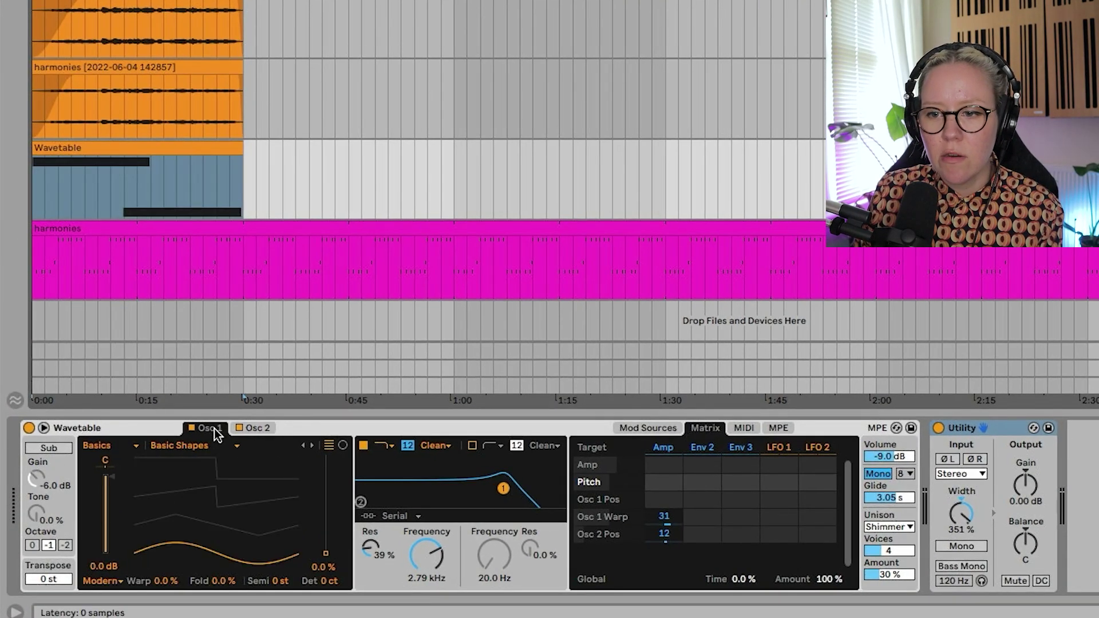
{"action": "left_click", "coordinate": [245, 428]}
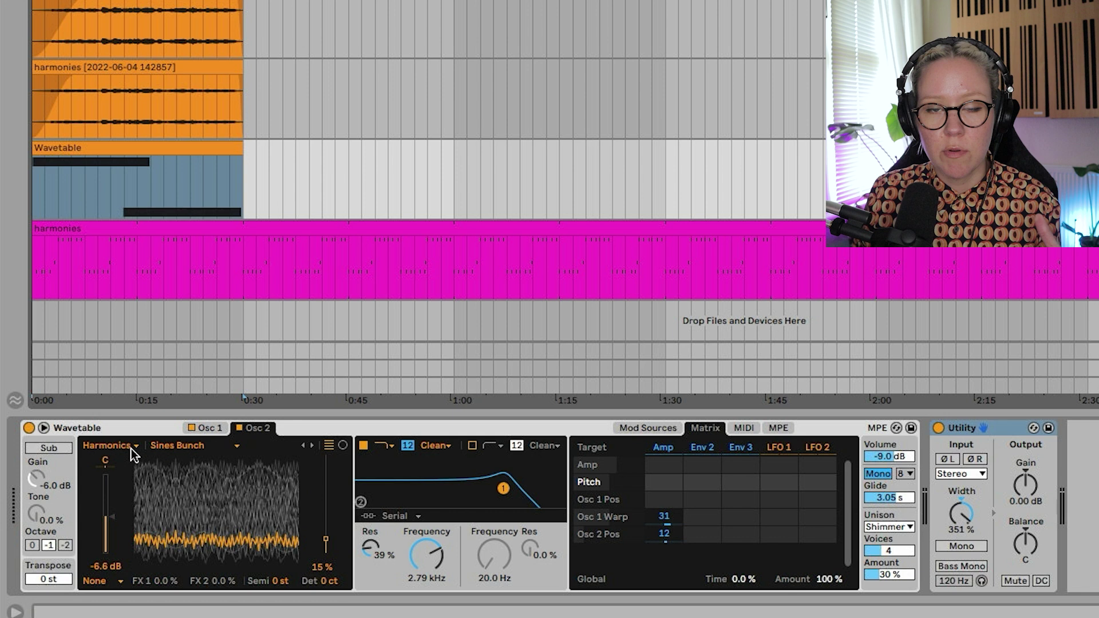
{"action": "left_click", "coordinate": [201, 452]}
{"action": "left_click", "coordinate": [194, 398]}
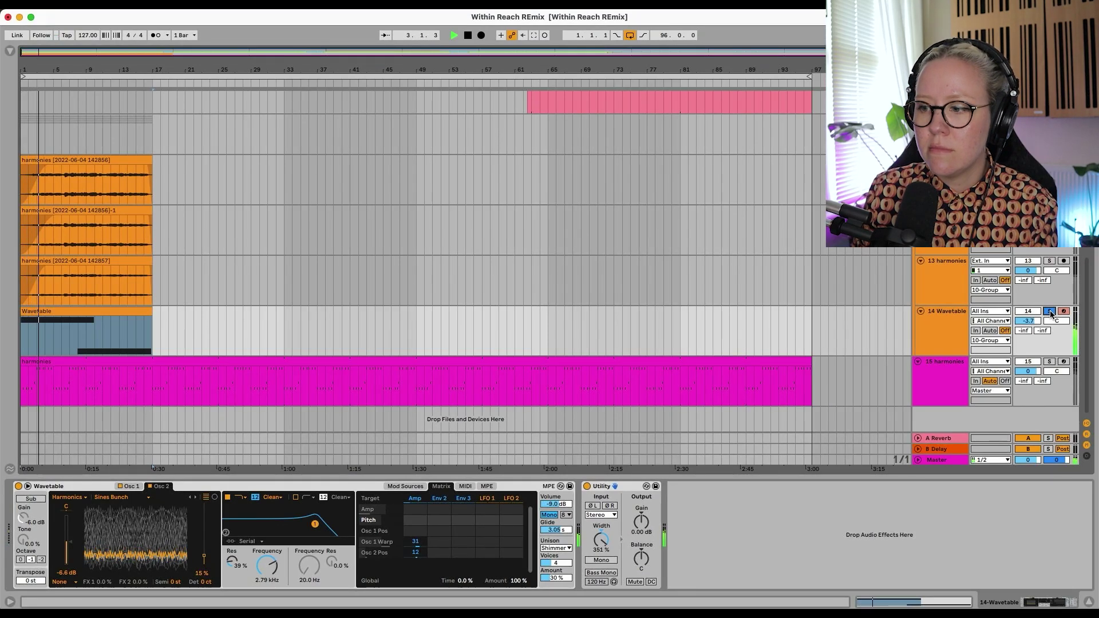
Step: Play the soloed Wavetable part for a moment, and view the synth's amp envelope in its modulation sources
{"action": "left_click", "coordinate": [50, 325]}
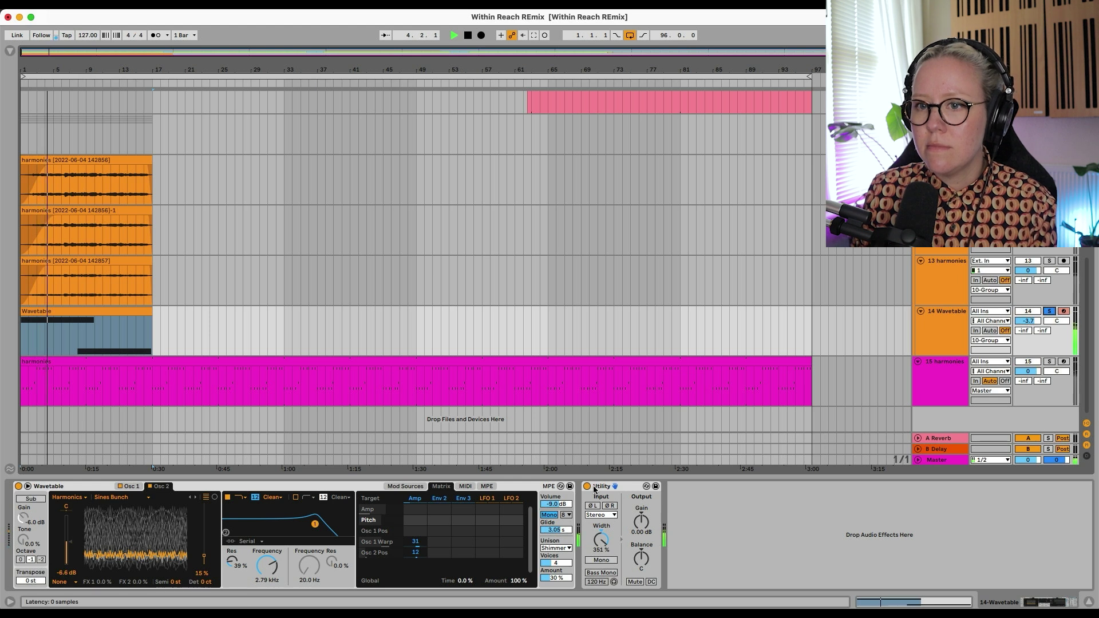
{"action": "left_click", "coordinate": [68, 335]}
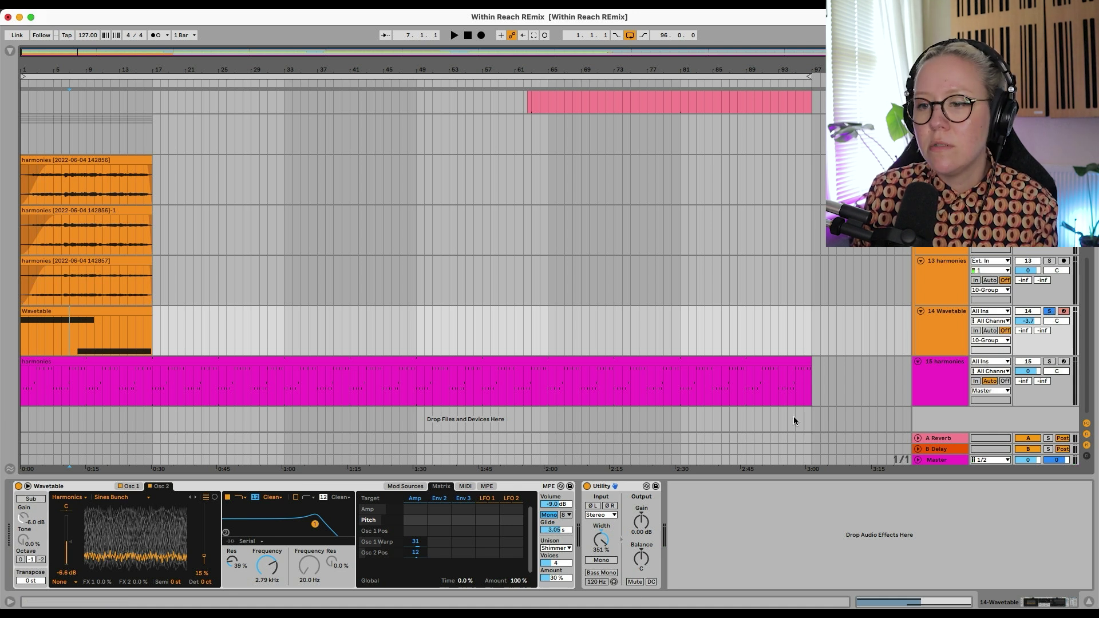
{"action": "left_click", "coordinate": [405, 487]}
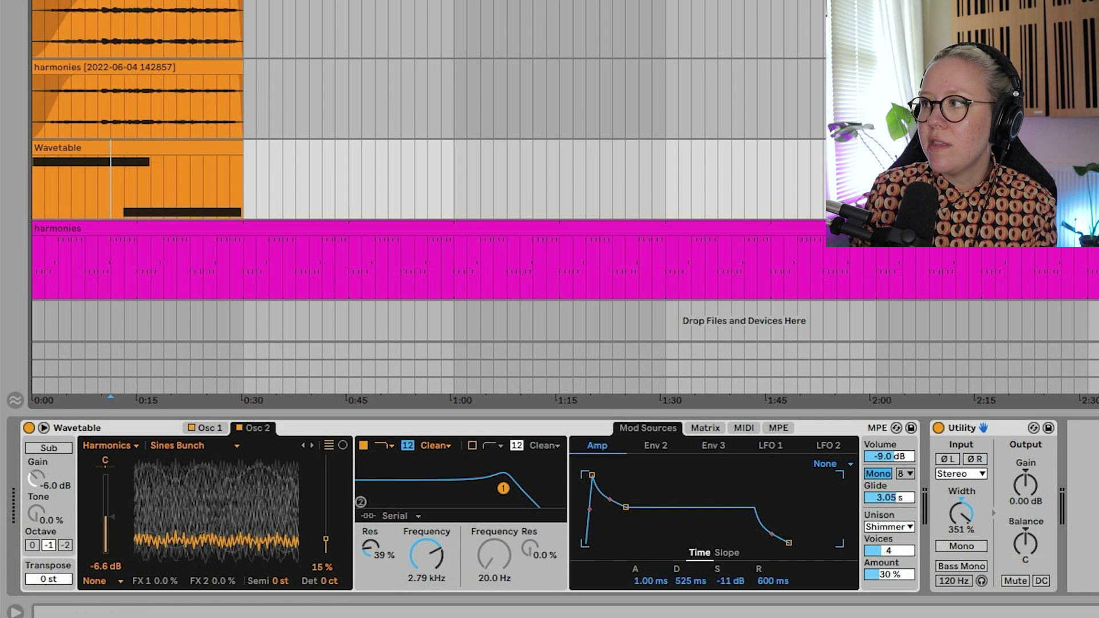
{"action": "key", "text": "space"}
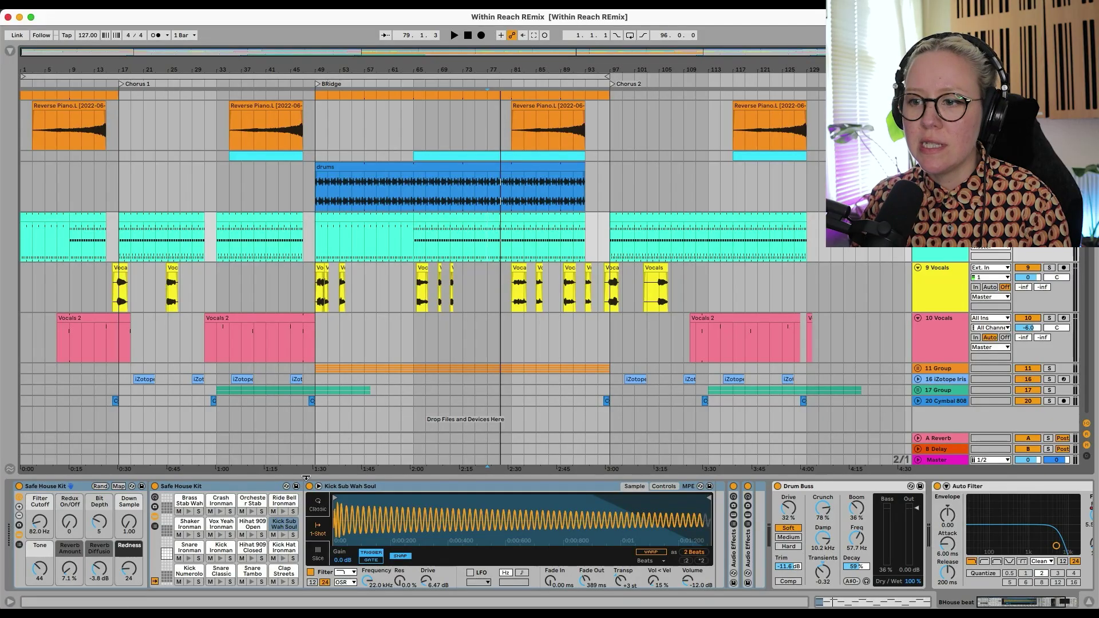
Step: Review the arrangement's structure by marking the 16-bar intro, the 48-bar bridge and the 32-bar Chorus 2 on the Organ House track
{"action": "scroll", "coordinate": [133, 280], "scroll_direction": "up", "scroll_amount": 5}
{"action": "scroll", "coordinate": [133, 280], "scroll_direction": "up", "scroll_amount": 2}
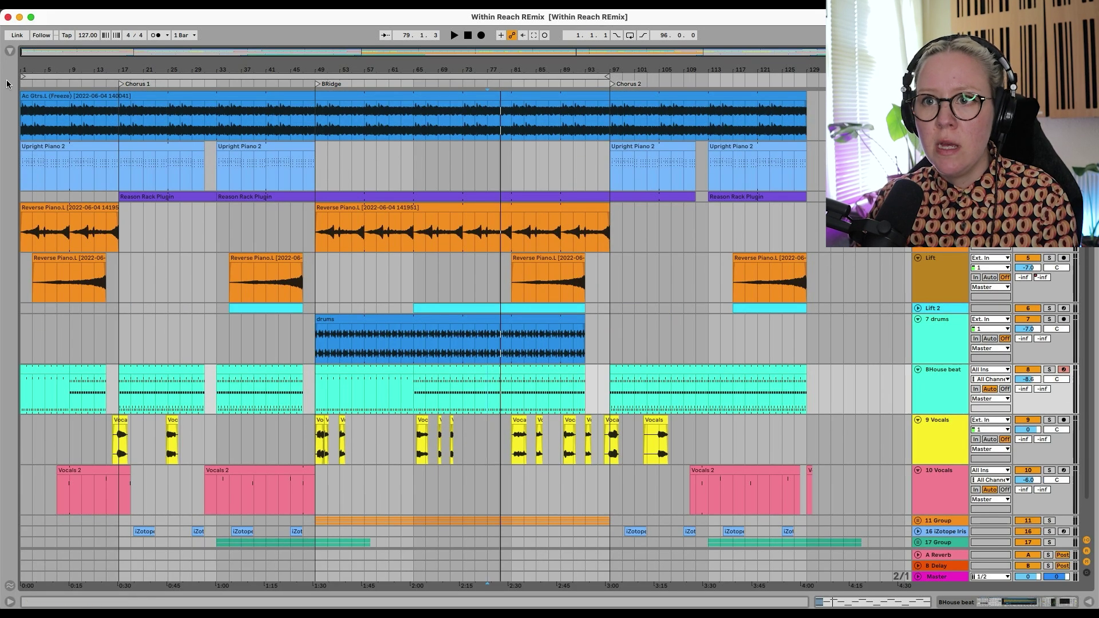
{"action": "left_click_drag", "start_coordinate": [119, 166], "coordinate": [16, 166]}
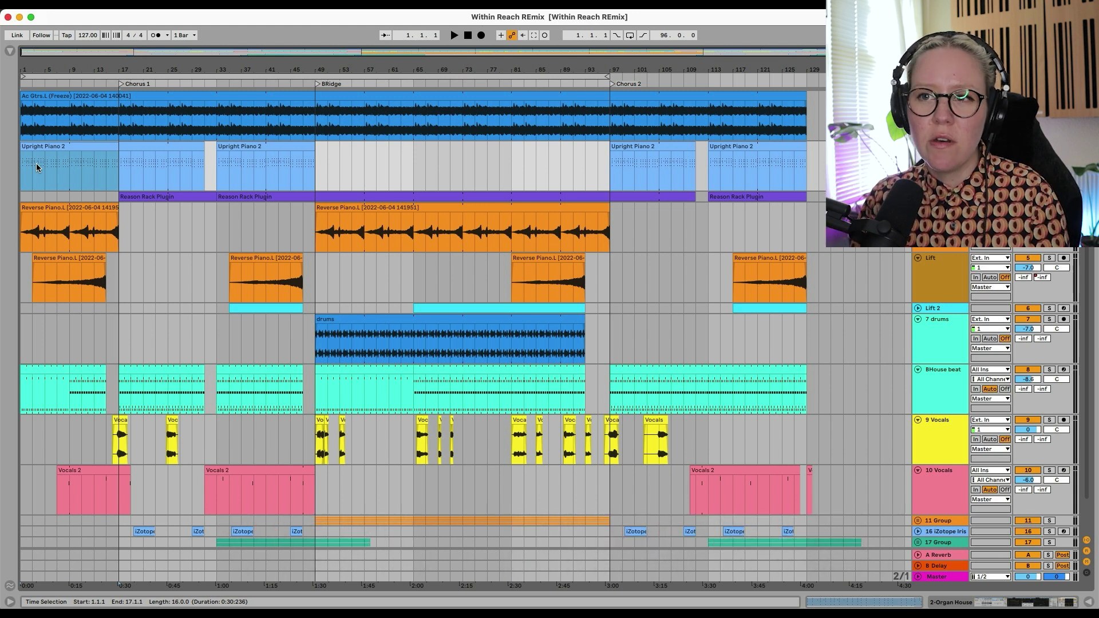
{"action": "left_click_drag", "start_coordinate": [120, 171], "coordinate": [613, 170]}
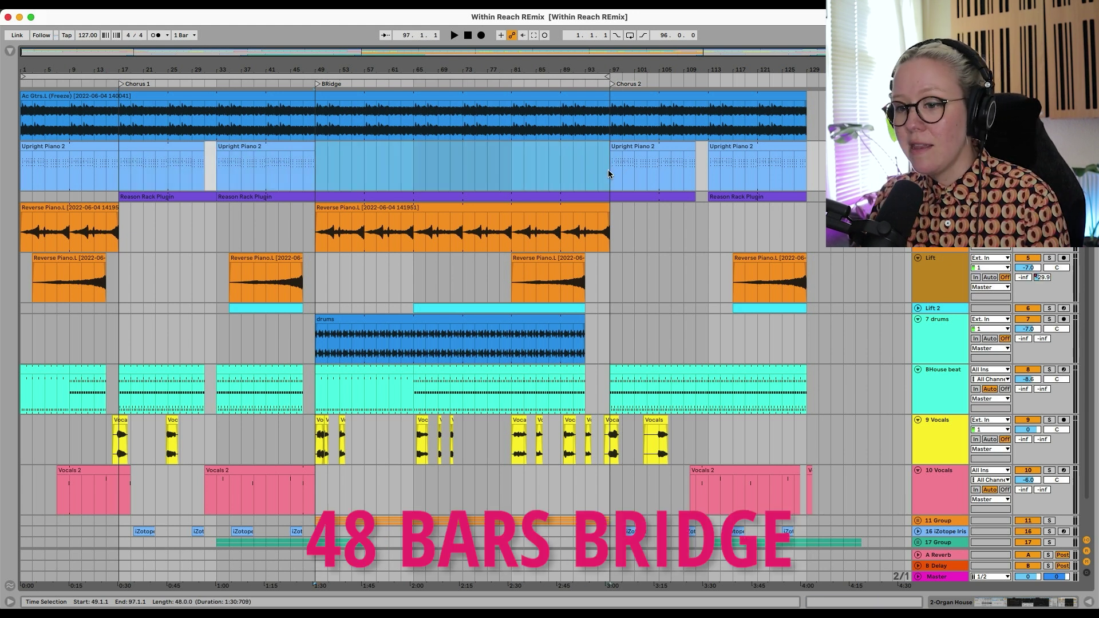
{"action": "left_click_drag", "start_coordinate": [611, 173], "coordinate": [806, 170]}
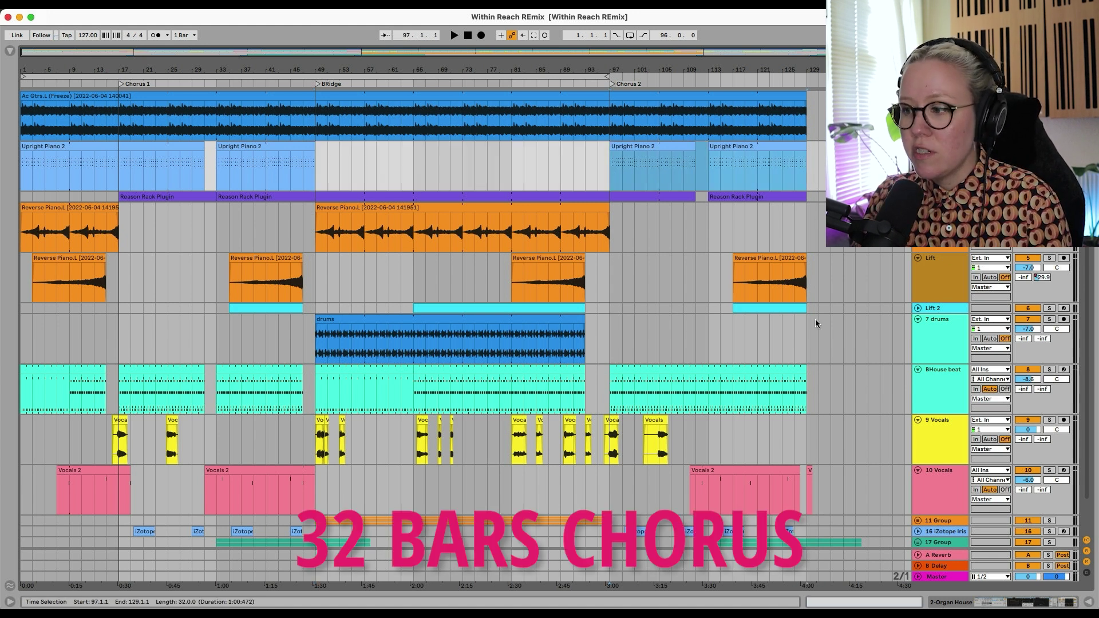
{"action": "scroll", "coordinate": [818, 323], "scroll_direction": "down", "scroll_amount": 1}
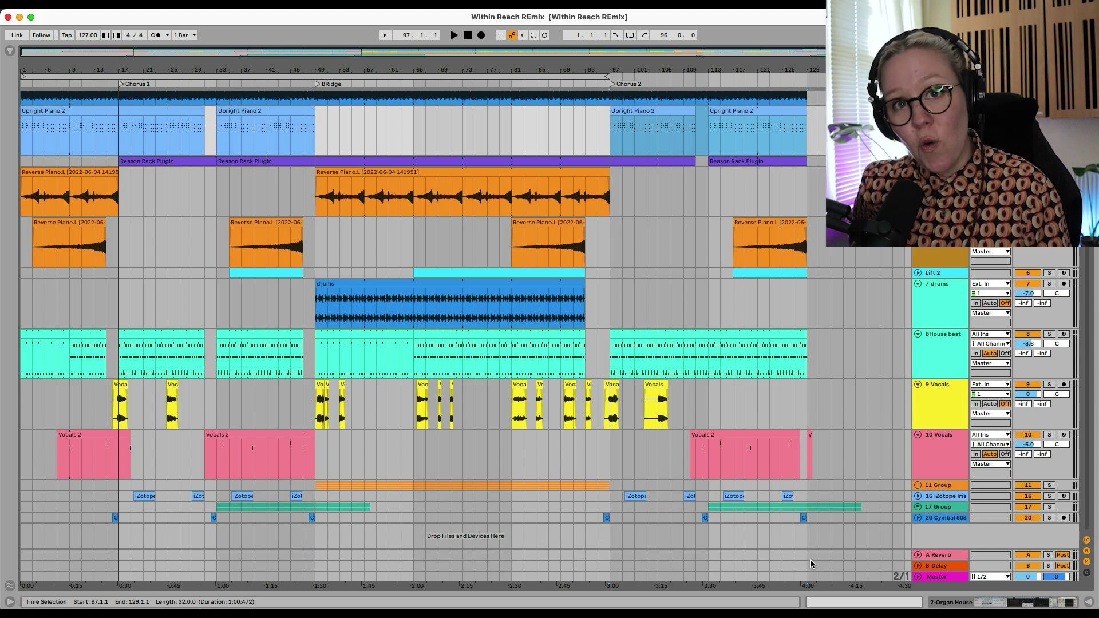
Step: Review the arrangement from the drums track at bar 37 to the first Upright Piano 2 clip on the Organ House track
{"action": "left_click", "coordinate": [241, 304]}
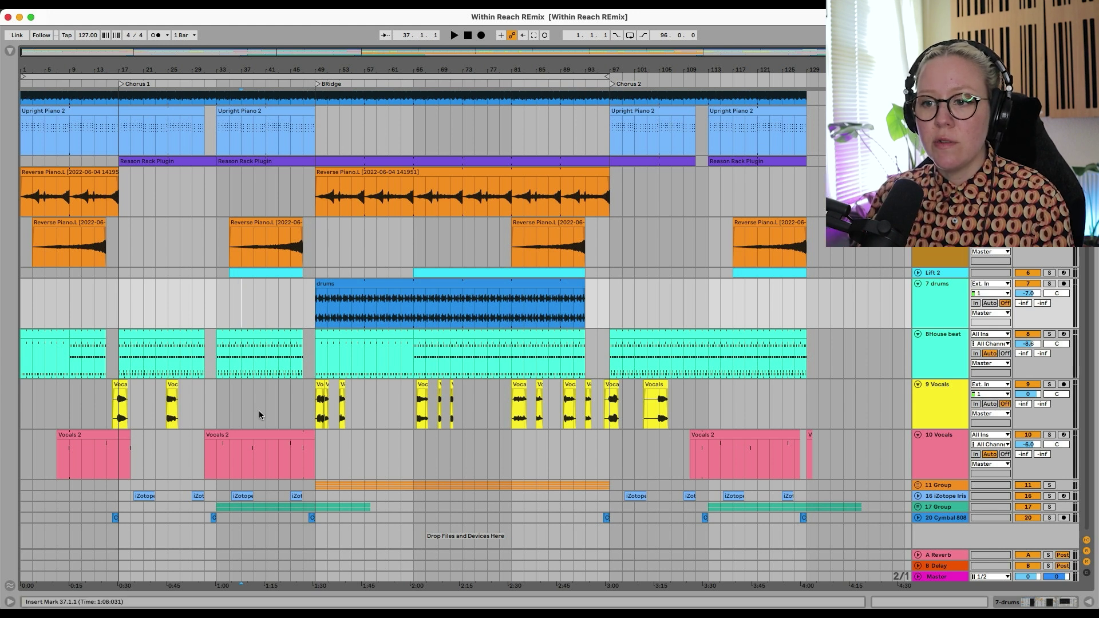
{"action": "scroll", "coordinate": [258, 410], "scroll_direction": "up", "scroll_amount": 1}
{"action": "scroll", "coordinate": [259, 410], "scroll_direction": "down", "scroll_amount": 1}
{"action": "scroll", "coordinate": [258, 410], "scroll_direction": "up", "scroll_amount": 1}
{"action": "scroll", "coordinate": [259, 411], "scroll_direction": "down", "scroll_amount": 1}
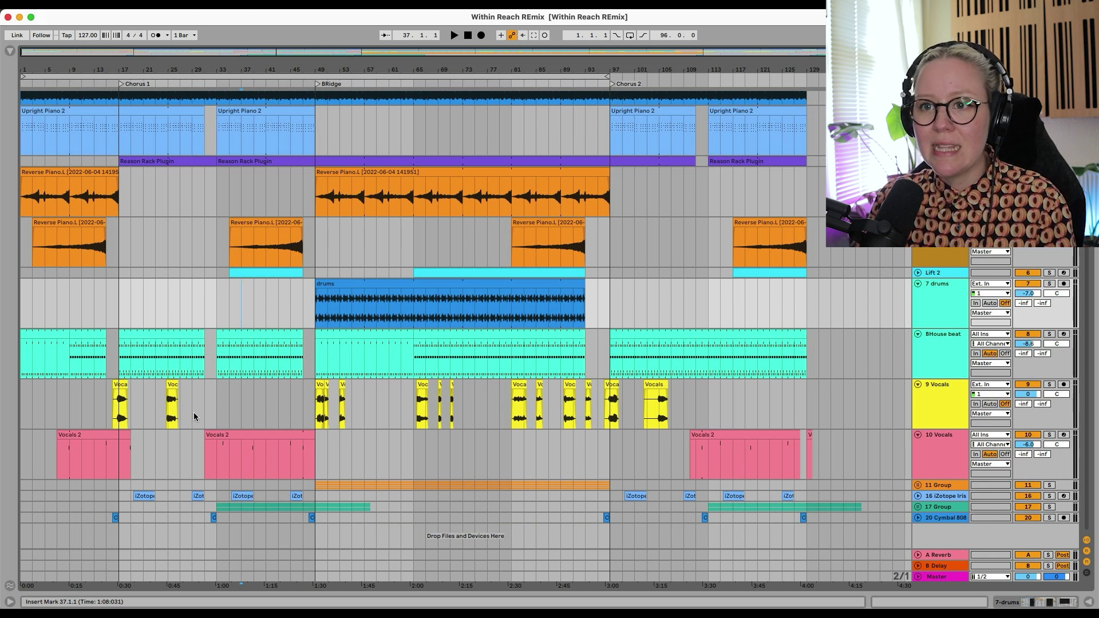
{"action": "scroll", "coordinate": [193, 413], "scroll_direction": "up", "scroll_amount": 1}
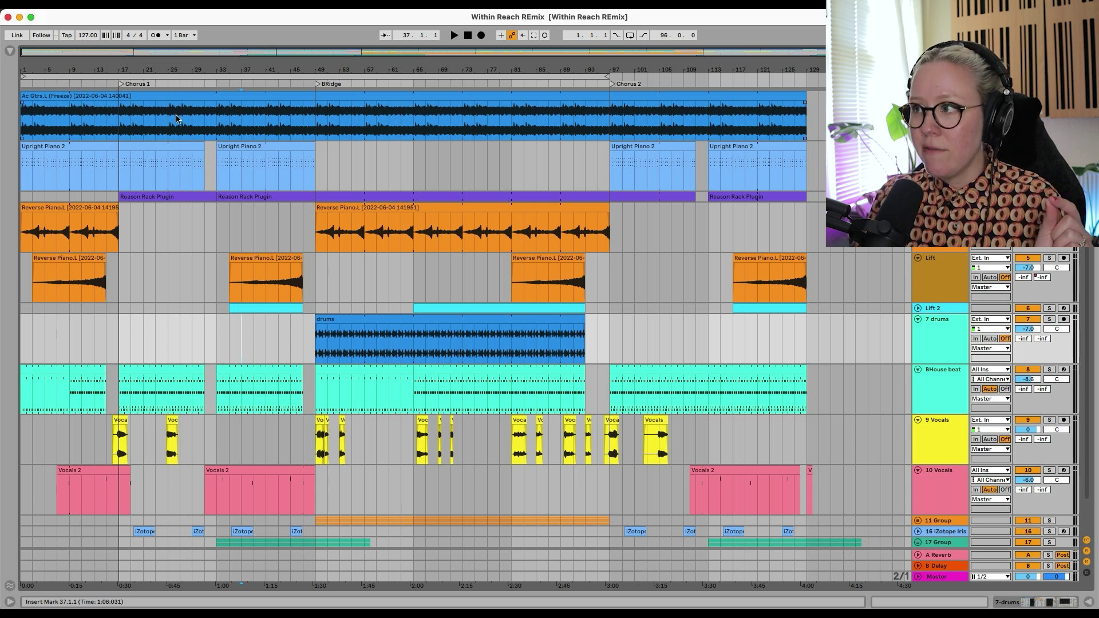
{"action": "left_click", "coordinate": [66, 147]}
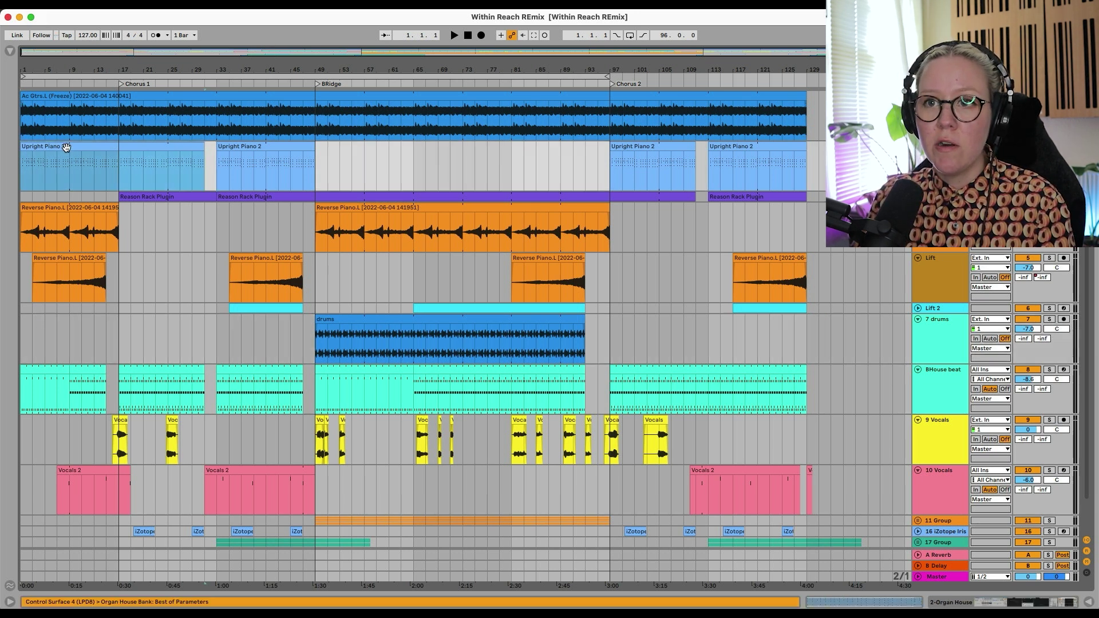
{"action": "scroll", "coordinate": [240, 320], "scroll_direction": "down", "scroll_amount": 1}
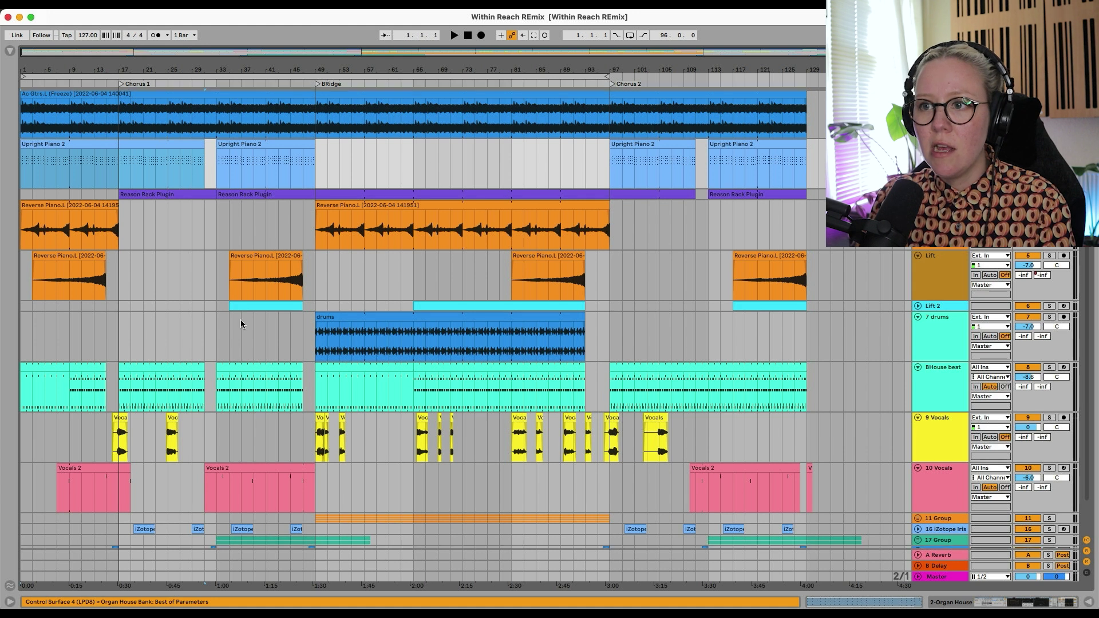
Step: Examine where the reversed piano clips on the Lift track build tension, from the intro through to Chorus 2
{"action": "left_click", "coordinate": [46, 251]}
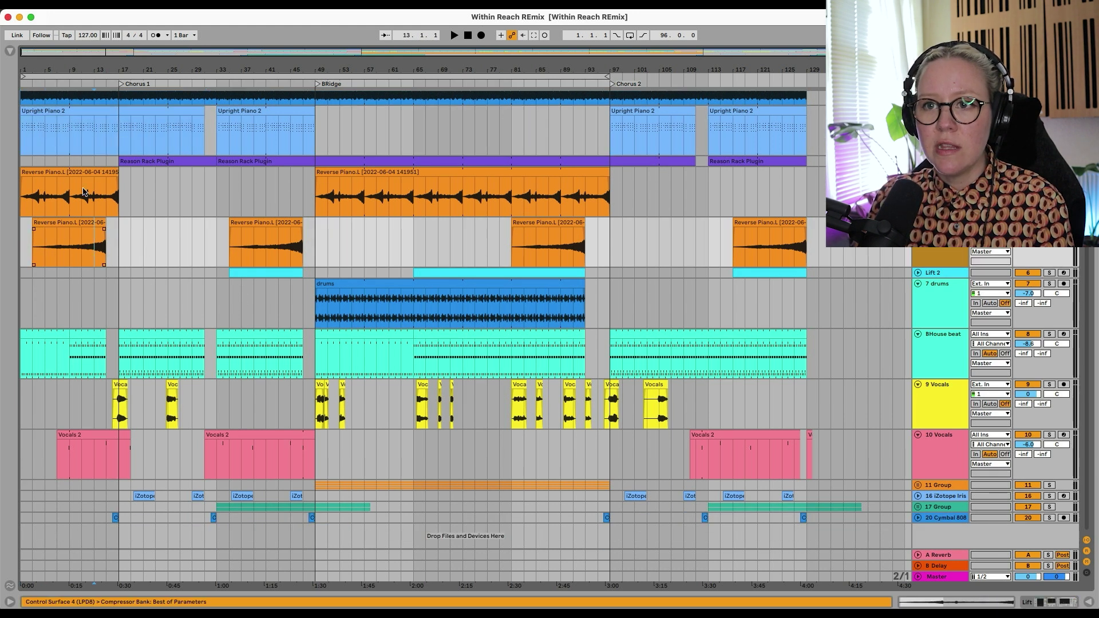
{"action": "left_click", "coordinate": [77, 242]}
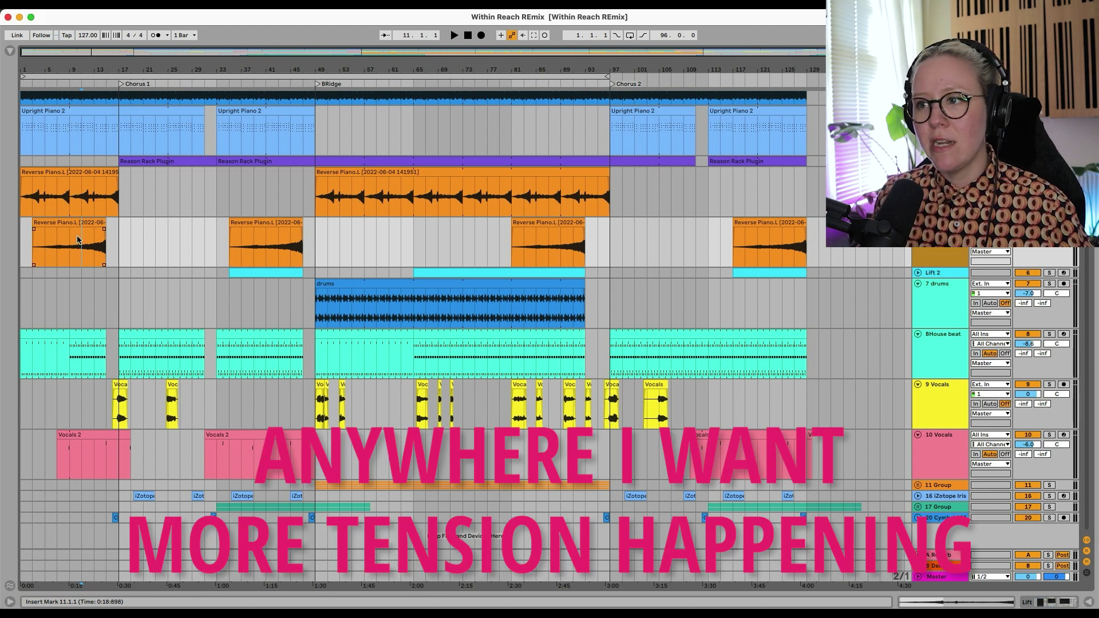
{"action": "left_click", "coordinate": [775, 238]}
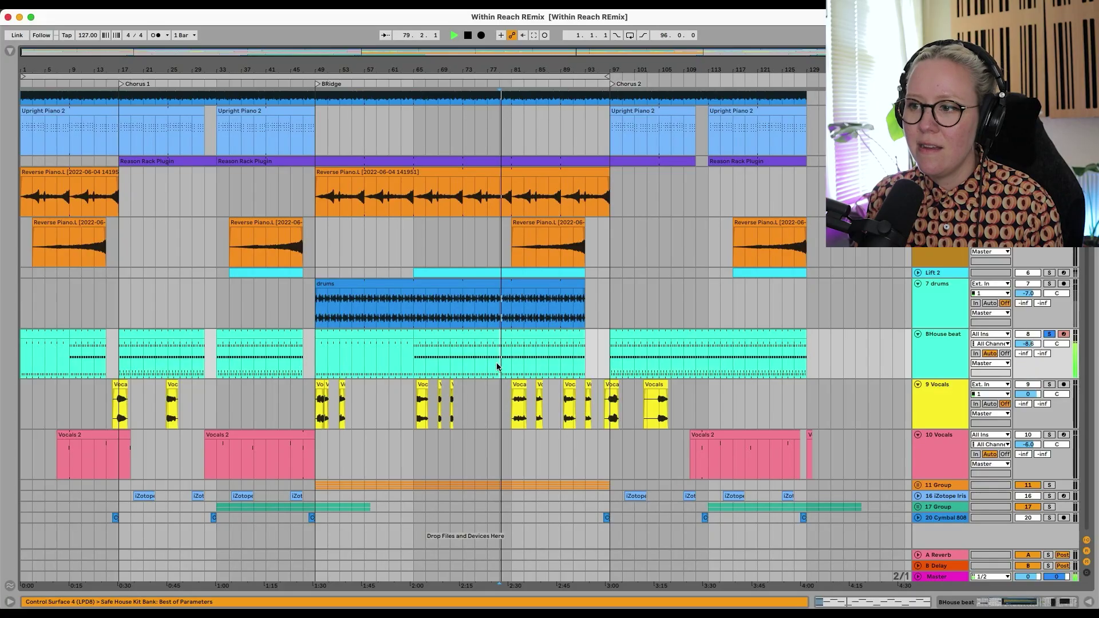
Step: Listen to the soloed House beat track in Chorus 2, and view its Safe House Kit device chain
{"action": "left_click", "coordinate": [686, 361]}
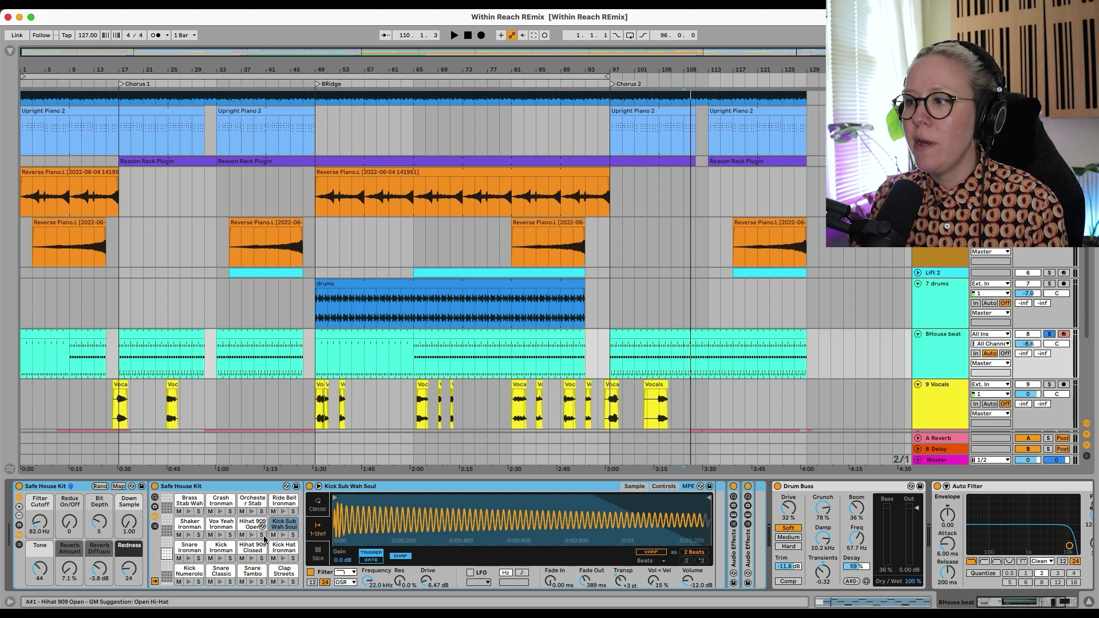
{"action": "scroll", "coordinate": [265, 303], "scroll_direction": "down", "scroll_amount": 4}
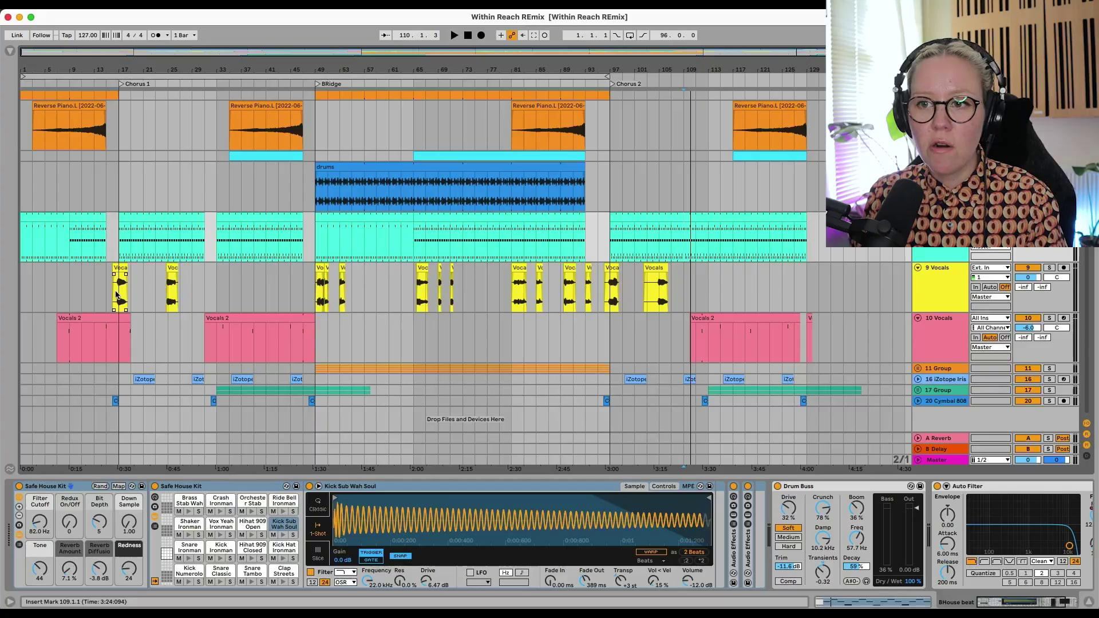
Step: Solo the 9 Vocals track and play its two vocal clips around Chorus 1
{"action": "left_click", "coordinate": [117, 296]}
{"action": "scroll", "coordinate": [117, 296], "scroll_direction": "up", "scroll_amount": 4}
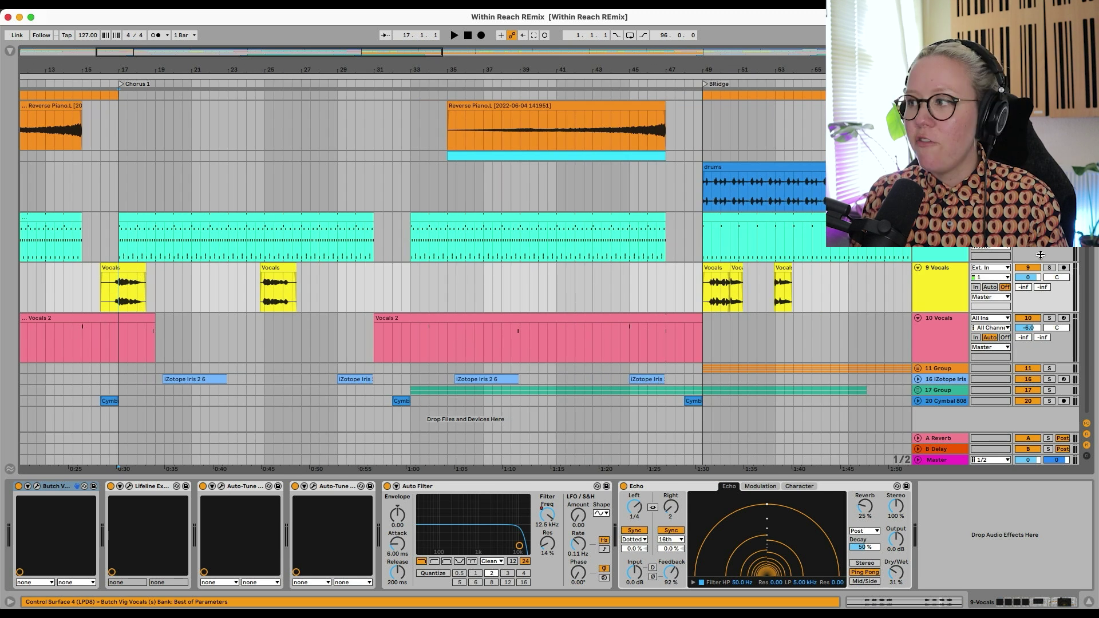
{"action": "left_click", "coordinate": [1051, 269]}
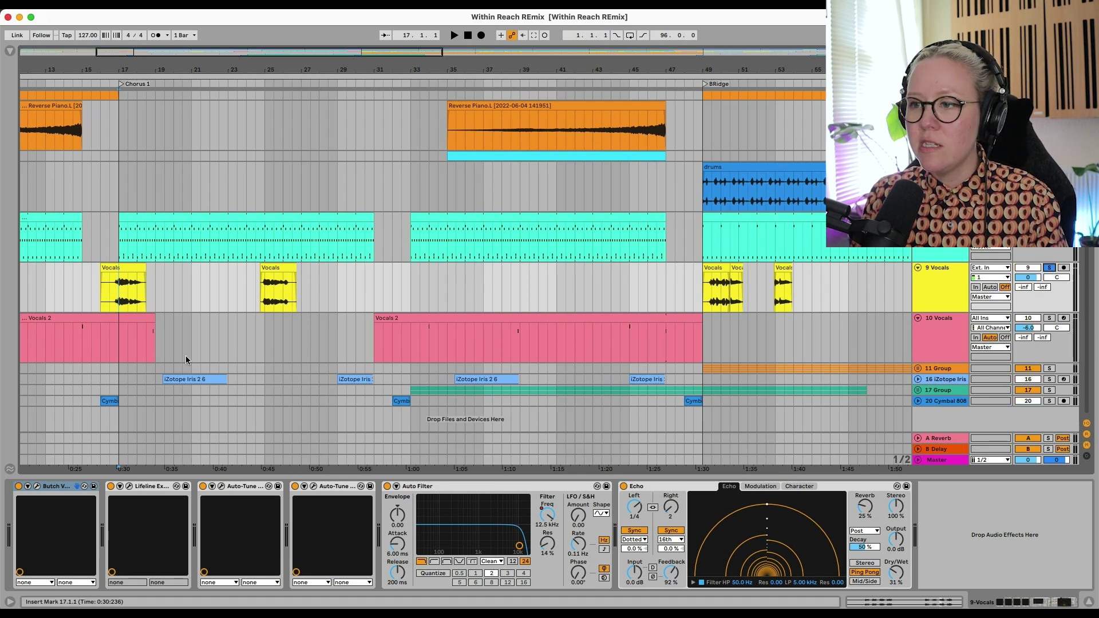
{"action": "left_click", "coordinate": [102, 286]}
{"action": "key", "text": "space"}
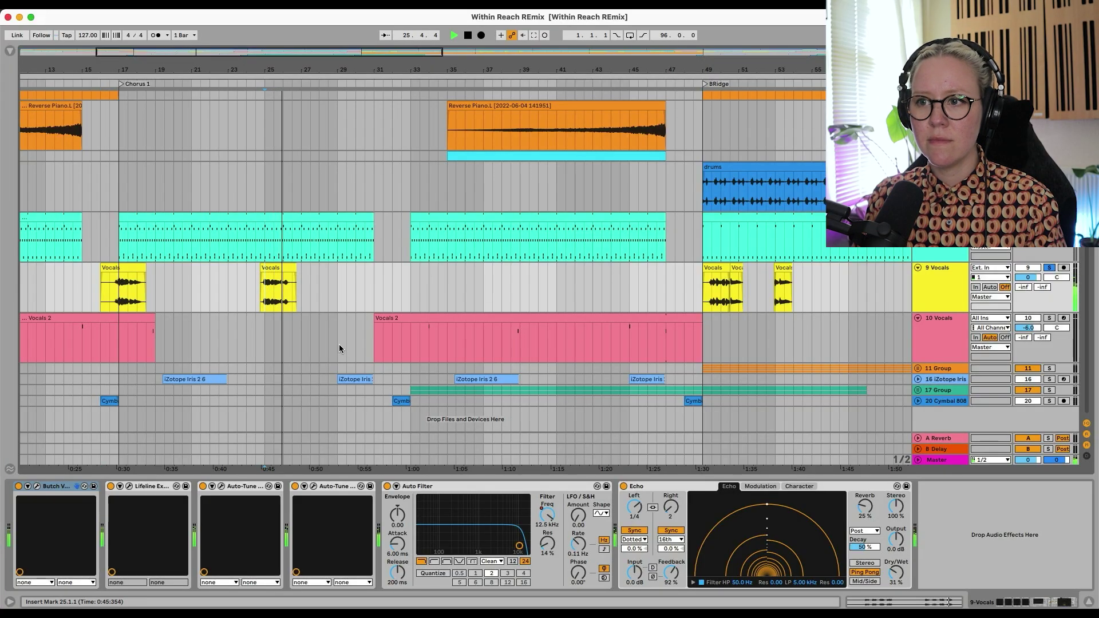
{"action": "key", "text": "minus"}
{"action": "key", "text": "minus"}
{"action": "key", "text": "space"}
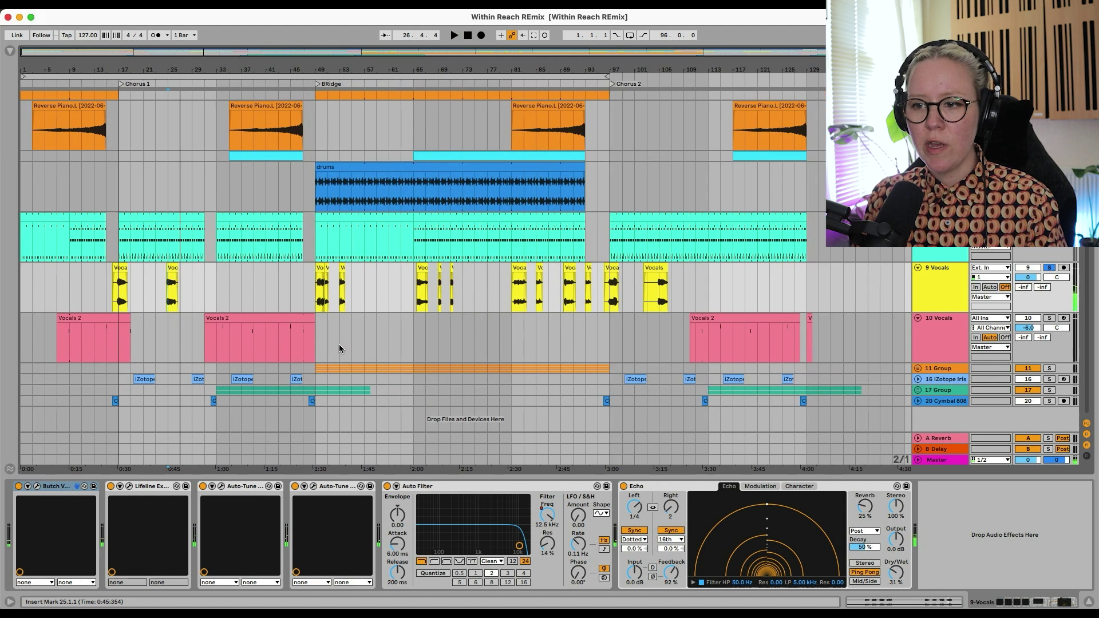
Step: View the Auto-Tune EFX+ and Auto-Tune Pro settings on the 9 Vocals track, and close the plug-in window
{"action": "left_click", "coordinate": [314, 488]}
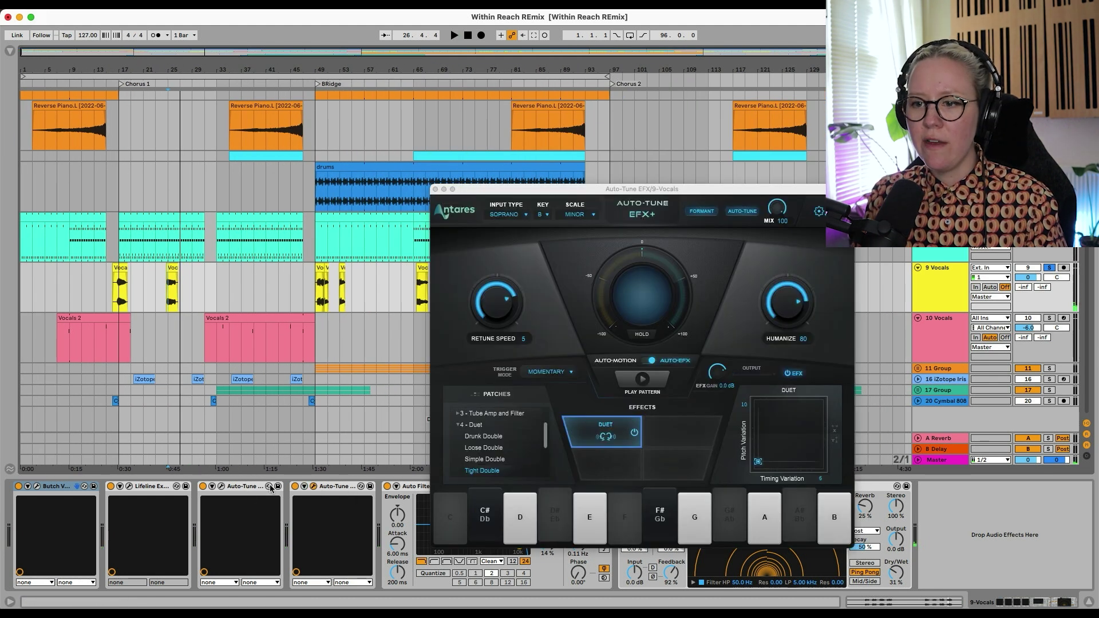
{"action": "left_click", "coordinate": [222, 487]}
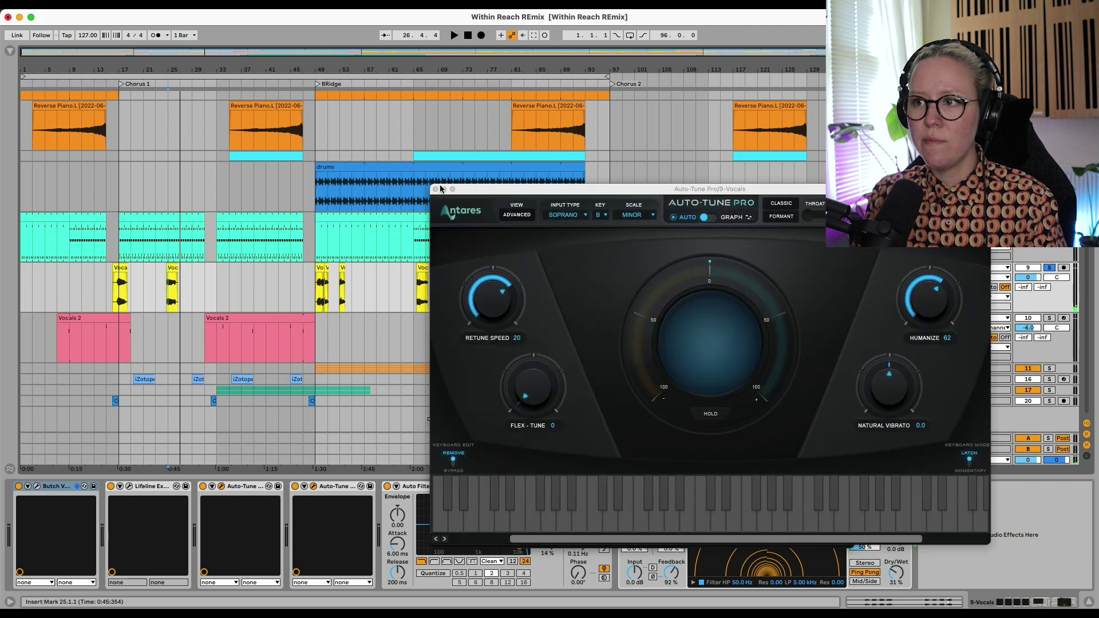
{"action": "left_click", "coordinate": [437, 189]}
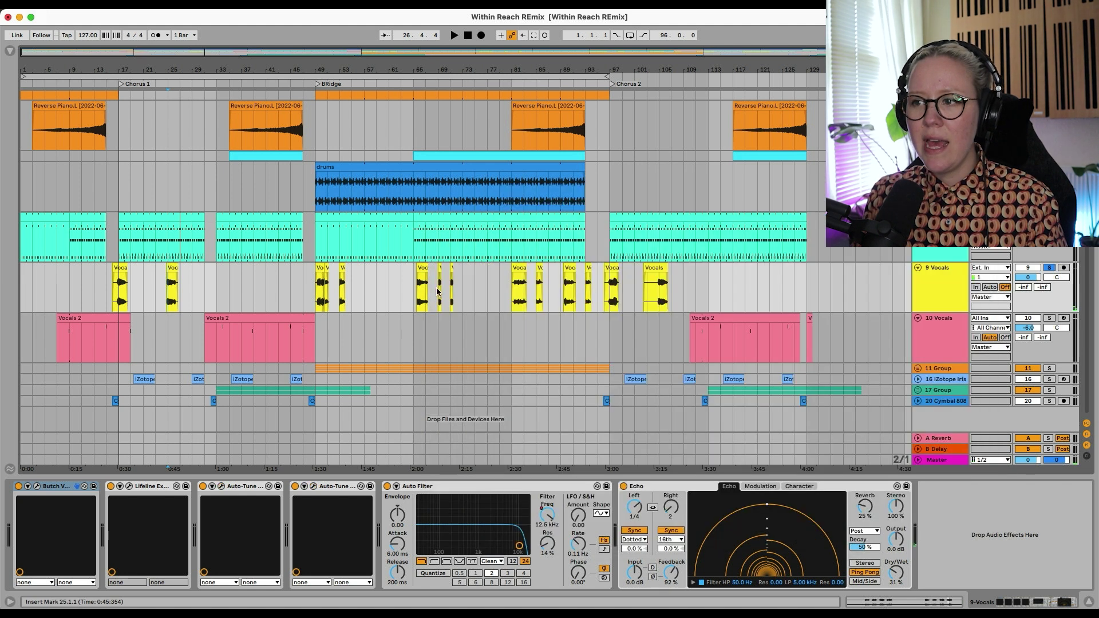
Step: Play the soloed 9 Vocals clips in the bridge from bar 65, and unsolo the track
{"action": "left_click", "coordinate": [318, 289]}
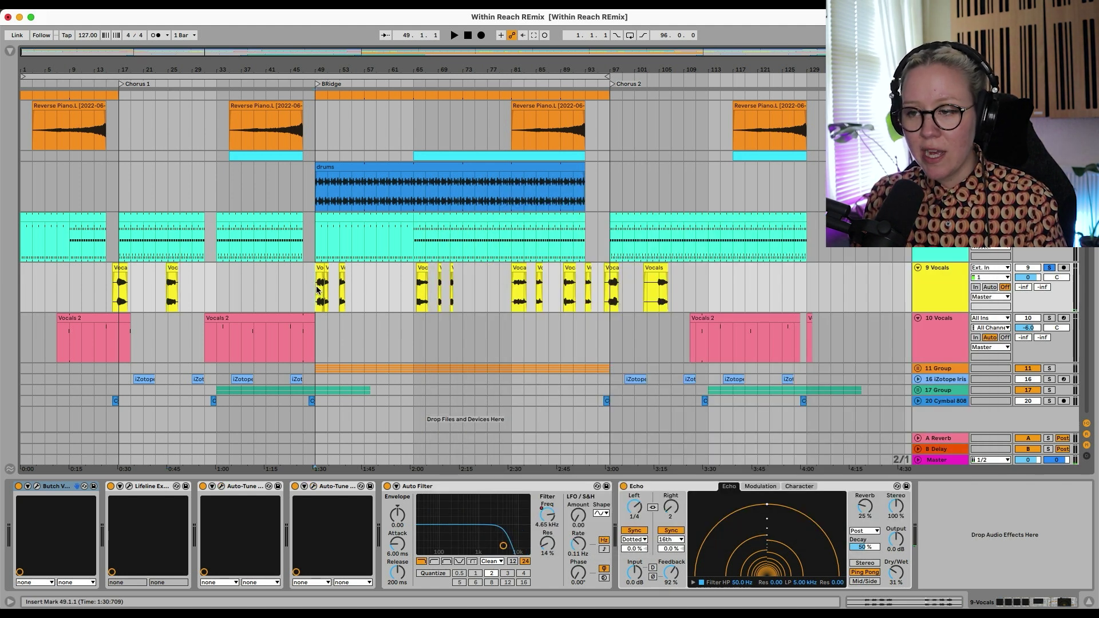
{"action": "left_click", "coordinate": [379, 308]}
{"action": "left_click", "coordinate": [414, 295]}
{"action": "key", "text": "space"}
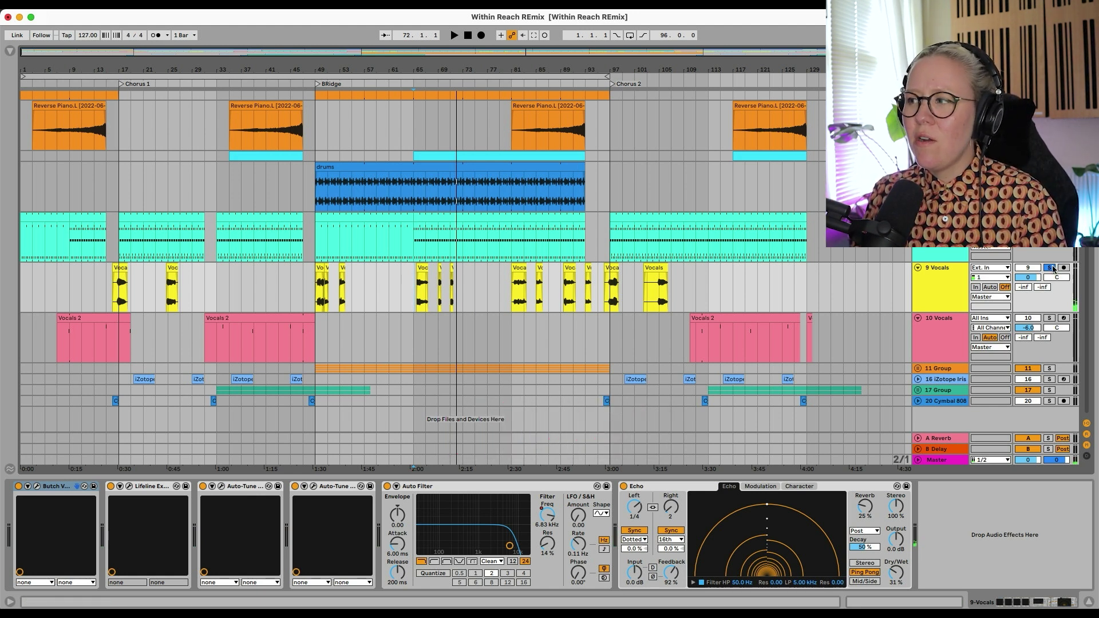
{"action": "left_click", "coordinate": [1053, 267]}
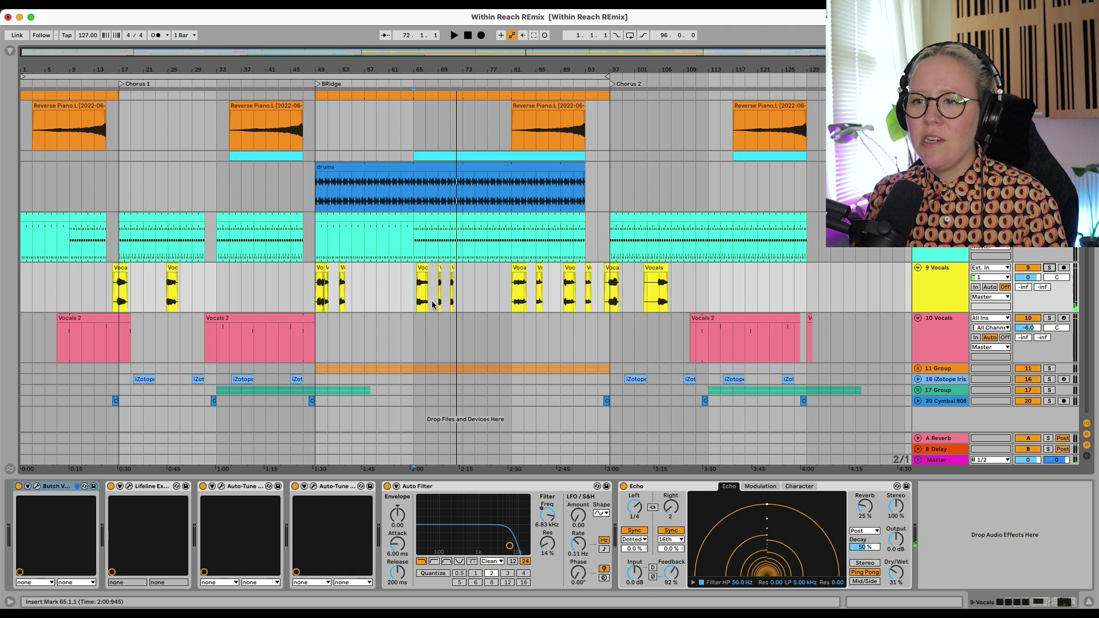
Step: Examine the sliced vocal sample in the 10 Vocals track's instrument, and play the arrangement from bar 7
{"action": "left_click", "coordinate": [78, 348]}
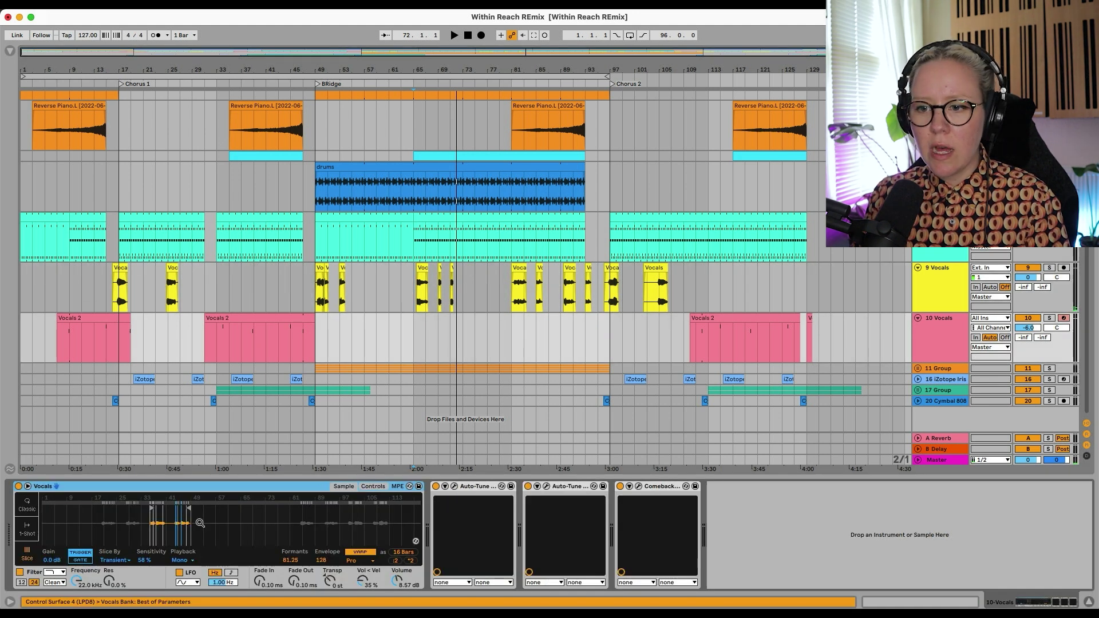
{"action": "scroll", "coordinate": [138, 545], "scroll_direction": "up", "scroll_amount": 3}
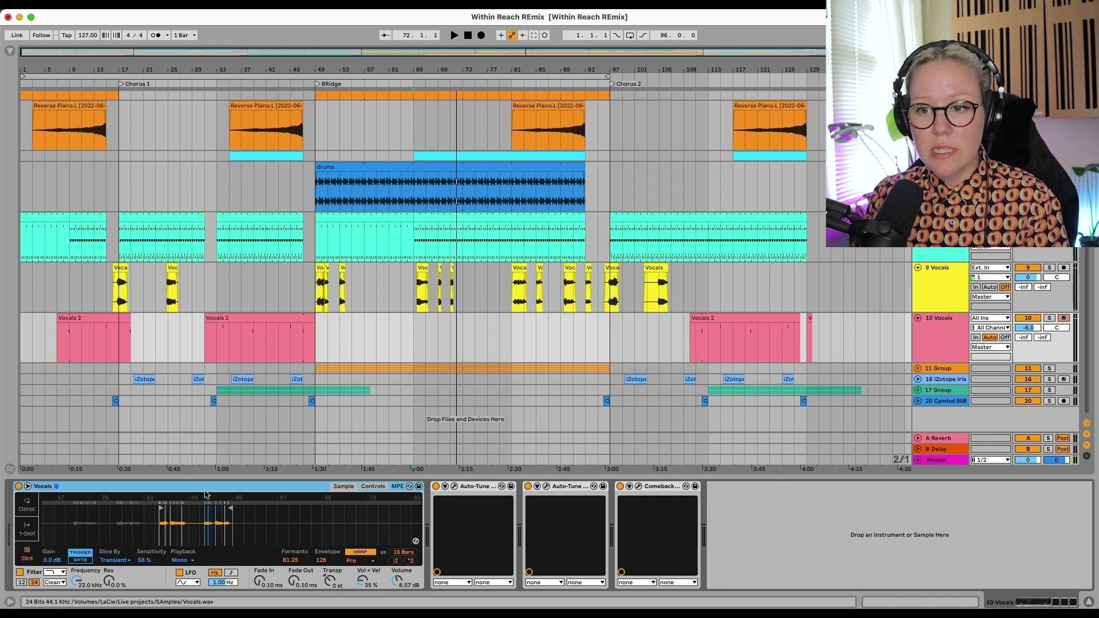
{"action": "left_click", "coordinate": [63, 341]}
{"action": "key", "text": "space"}
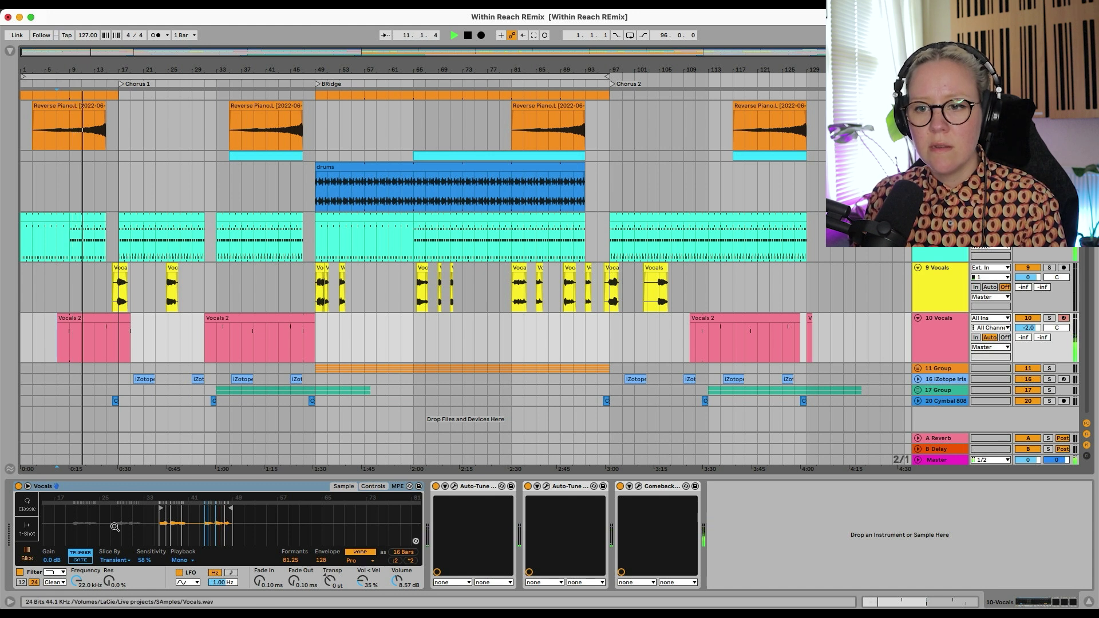
Step: View the Auto-Tune Pro and Auto-Tune EFX+ settings on the 10 Vocals track during playback, close both windows and stop playback
{"action": "left_click", "coordinate": [455, 486]}
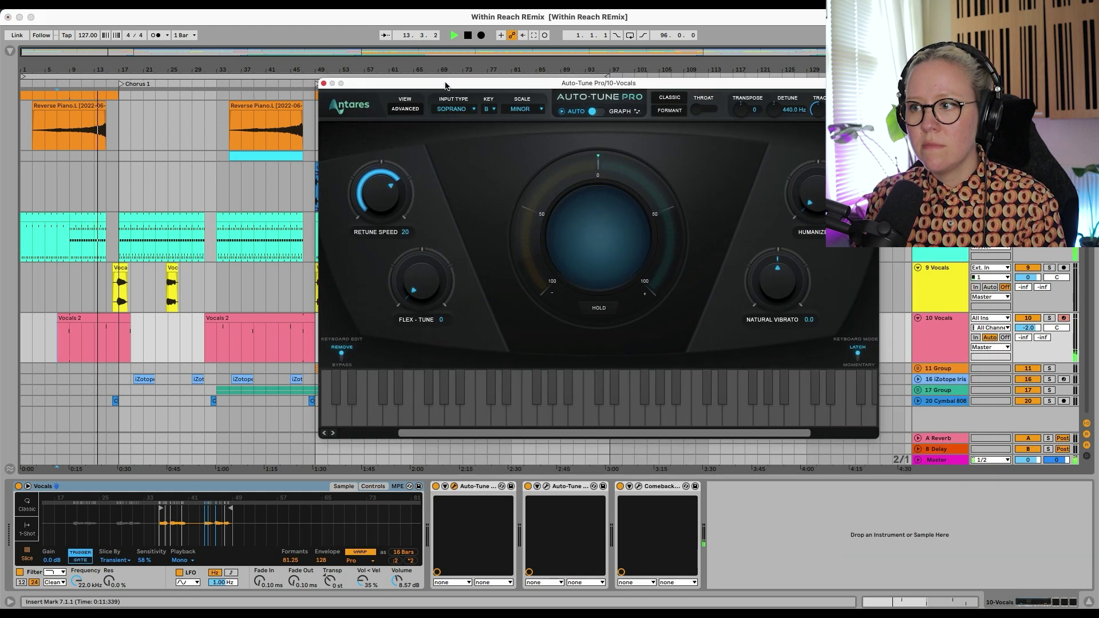
{"action": "left_click", "coordinate": [547, 486]}
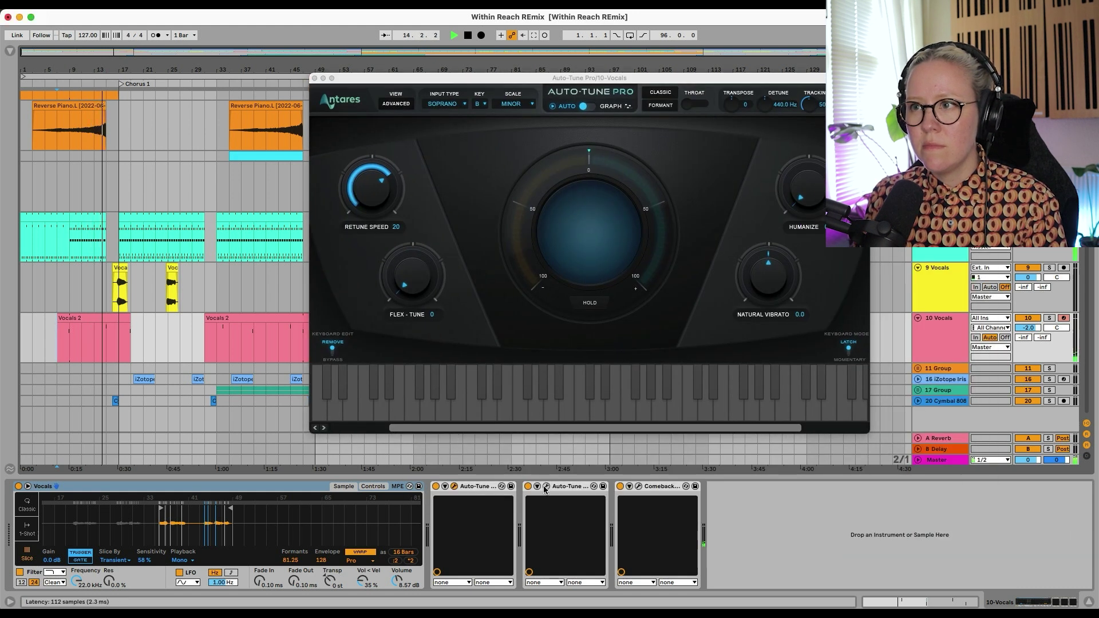
{"action": "left_click", "coordinate": [545, 488]}
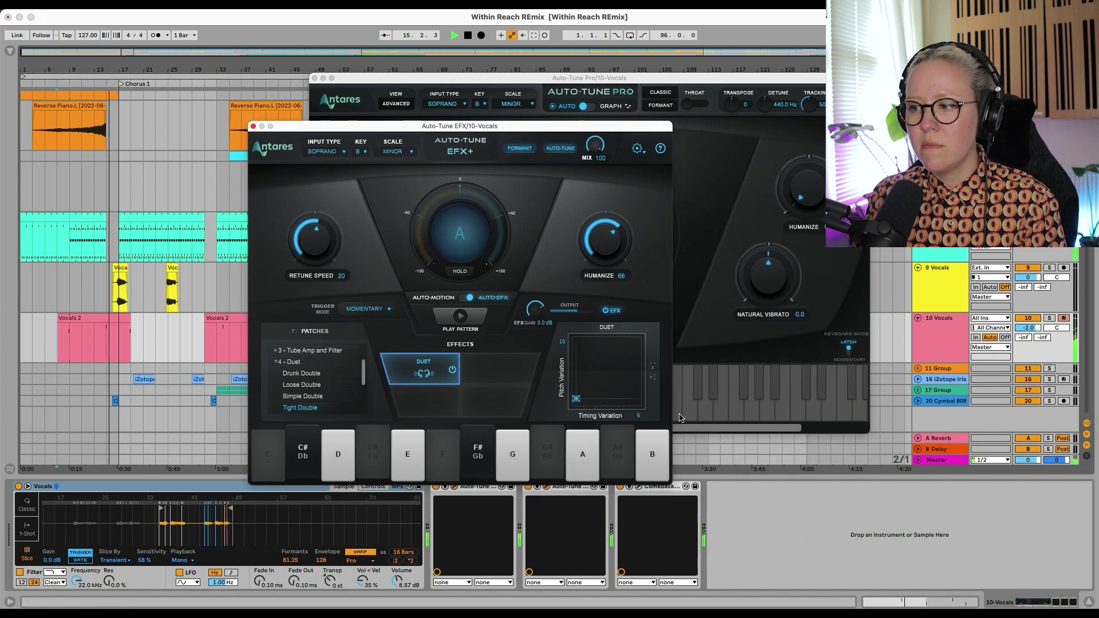
{"action": "left_click", "coordinate": [254, 126]}
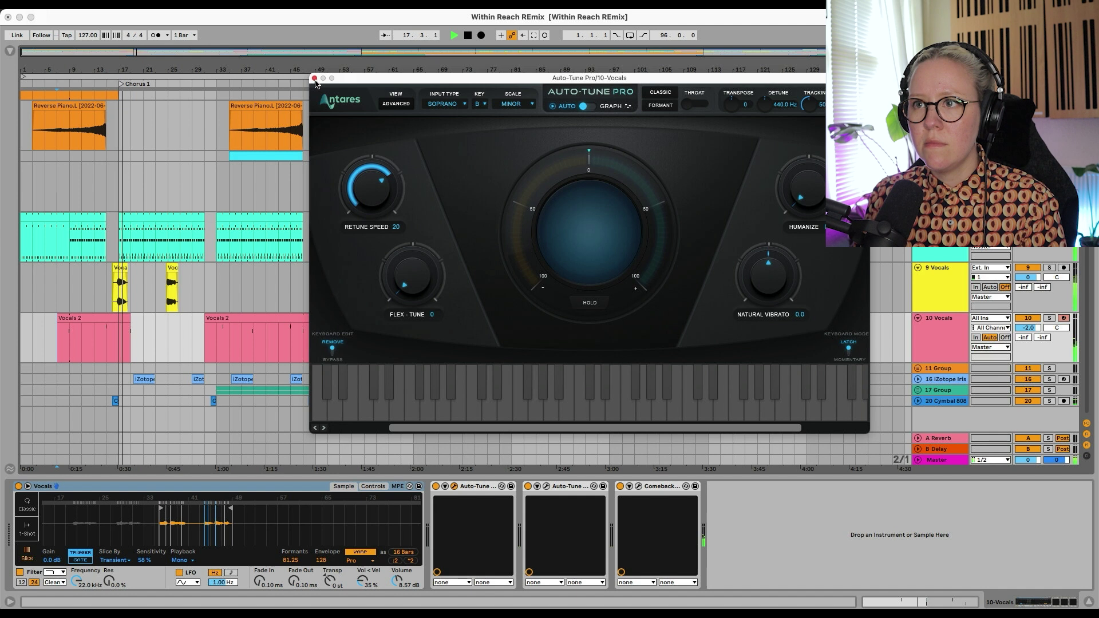
{"action": "left_click", "coordinate": [315, 80]}
{"action": "key", "text": "space"}
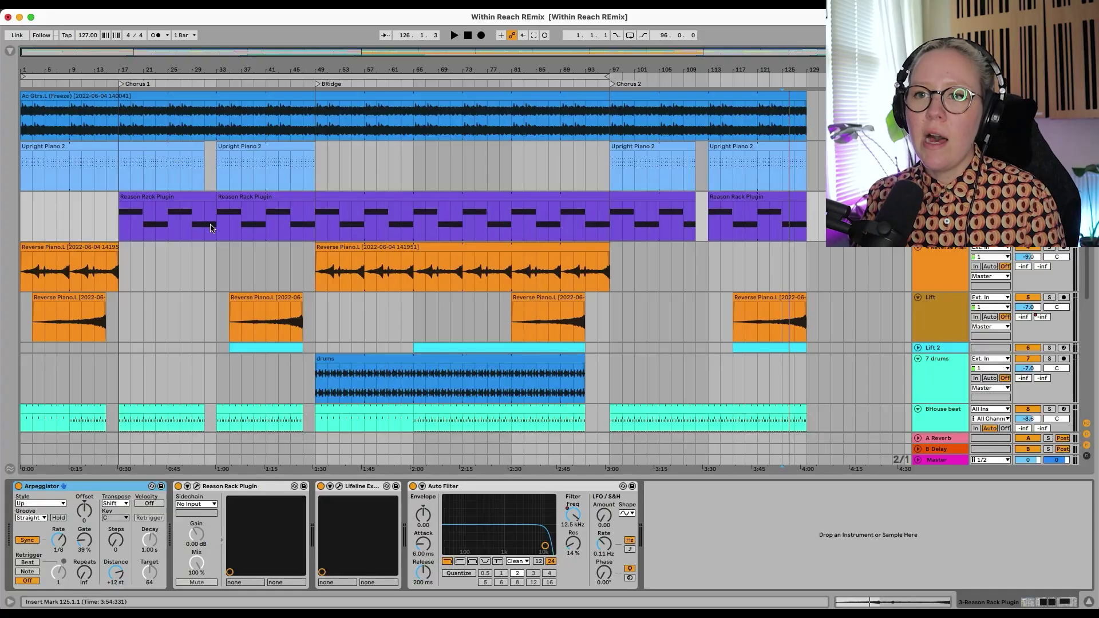
Step: View the Monotone Bass Synthesizer in the Reason Rack Plugin, and play a few bars of the bass track from Chorus 2
{"action": "left_click", "coordinate": [197, 487]}
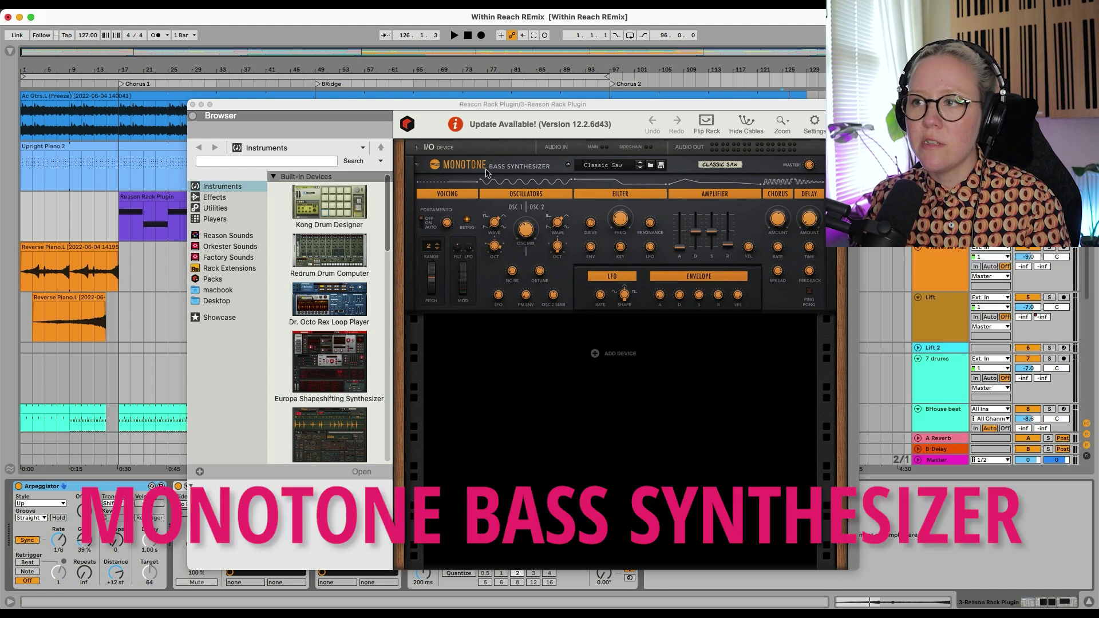
{"action": "left_click", "coordinate": [193, 104]}
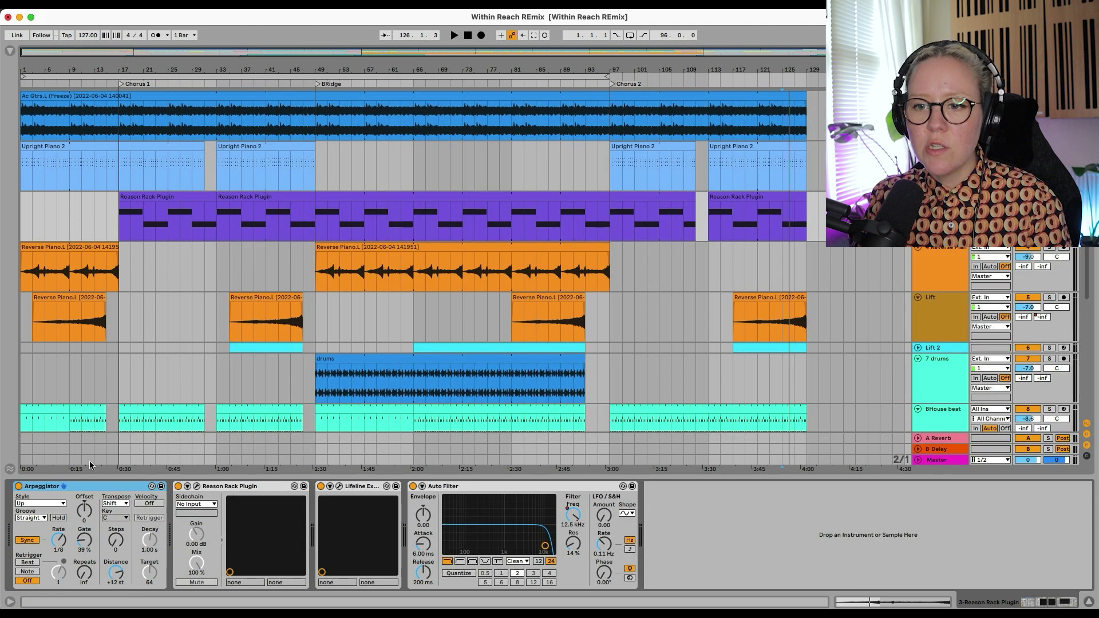
{"action": "left_click", "coordinate": [119, 228]}
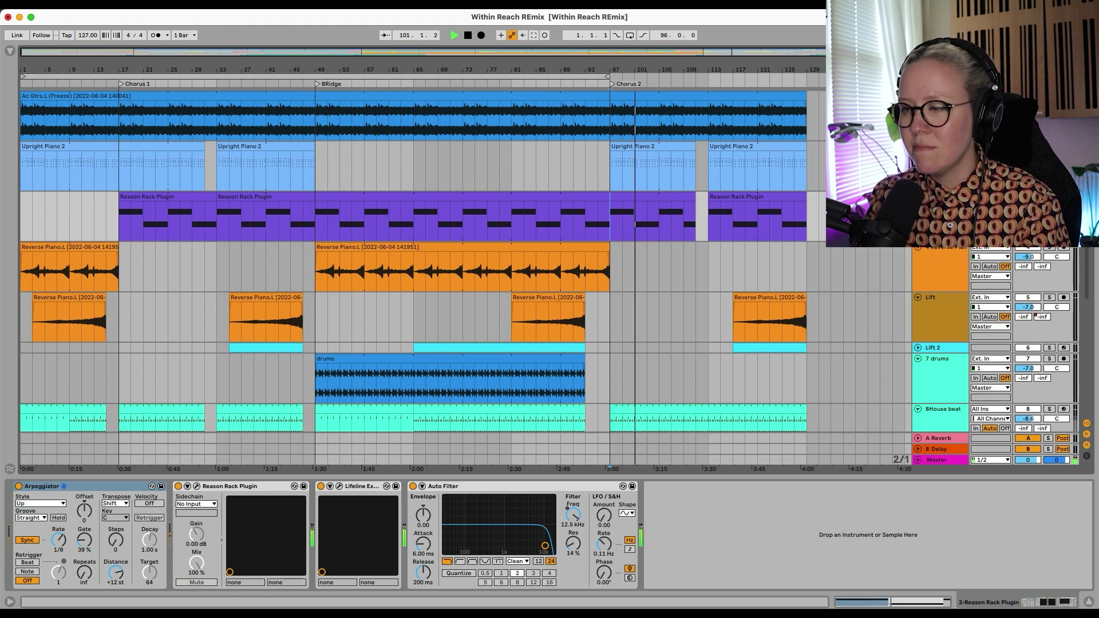
{"action": "key", "text": "space"}
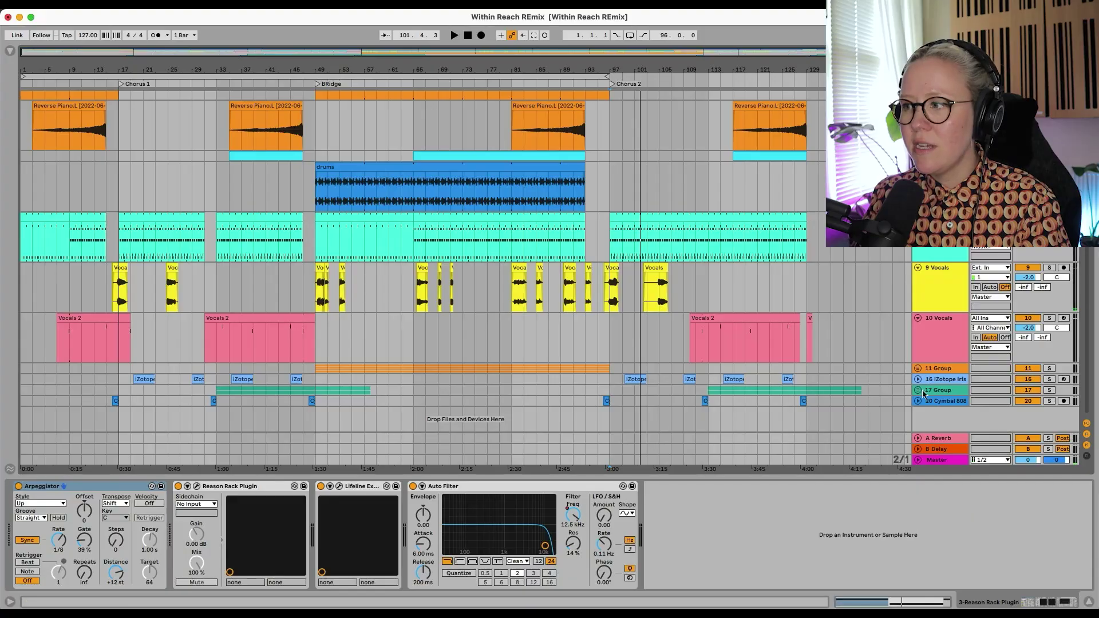
Step: Unfold and solo the iZotope Iris track, and show the Iris 2 plug-in with its harmonies sample
{"action": "left_click", "coordinate": [918, 379]}
{"action": "scroll", "coordinate": [817, 401], "scroll_direction": "down", "scroll_amount": 2}
{"action": "left_click", "coordinate": [659, 387]}
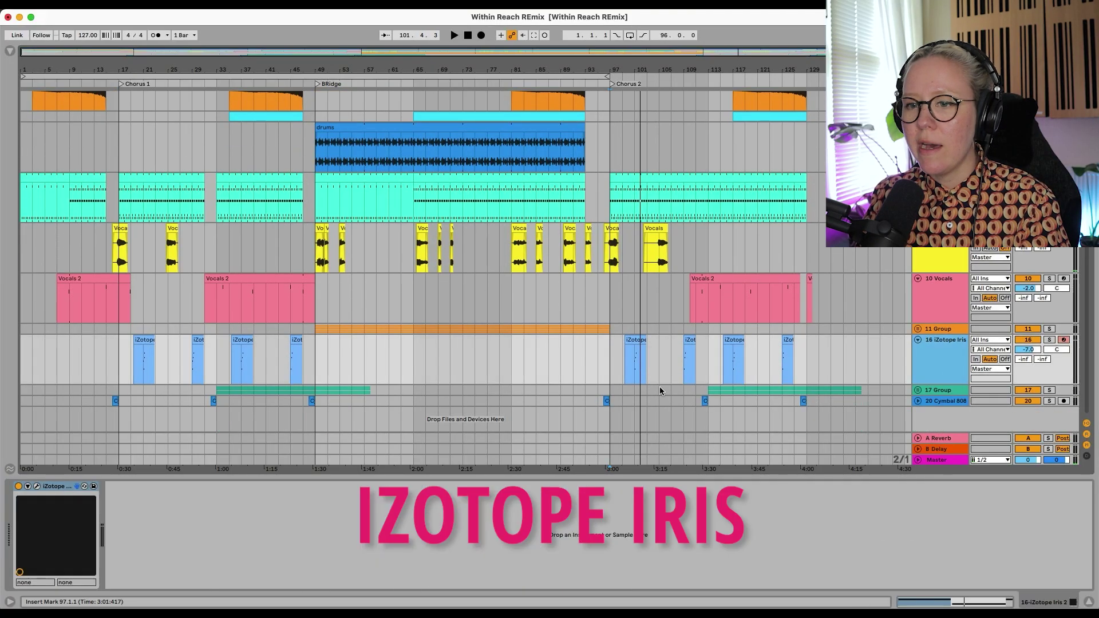
{"action": "left_click", "coordinate": [38, 487]}
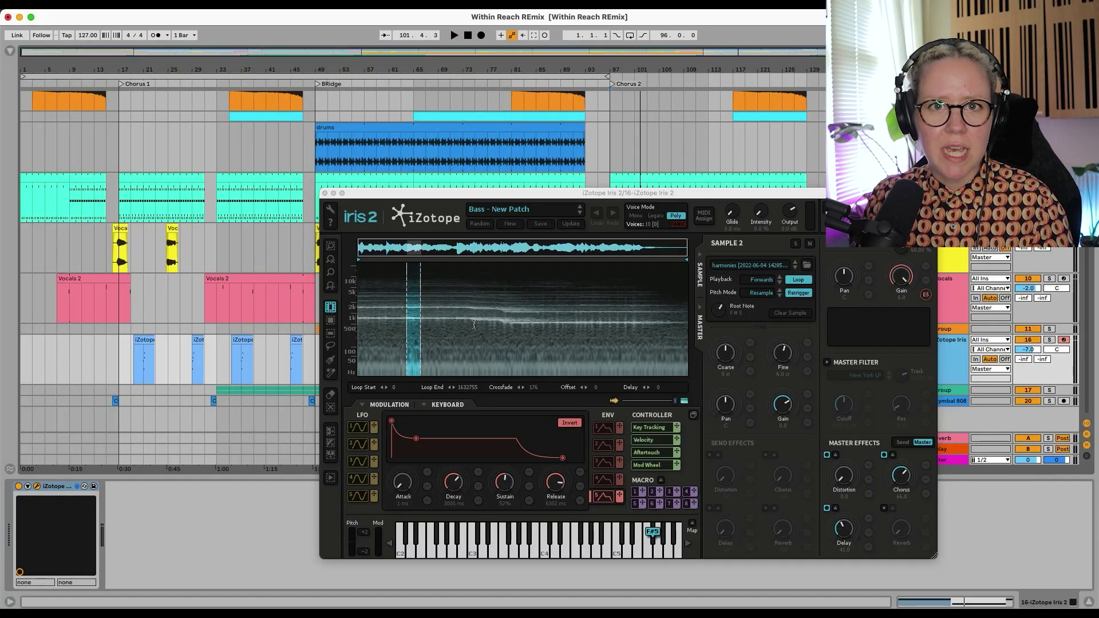
{"action": "left_click", "coordinate": [1050, 341]}
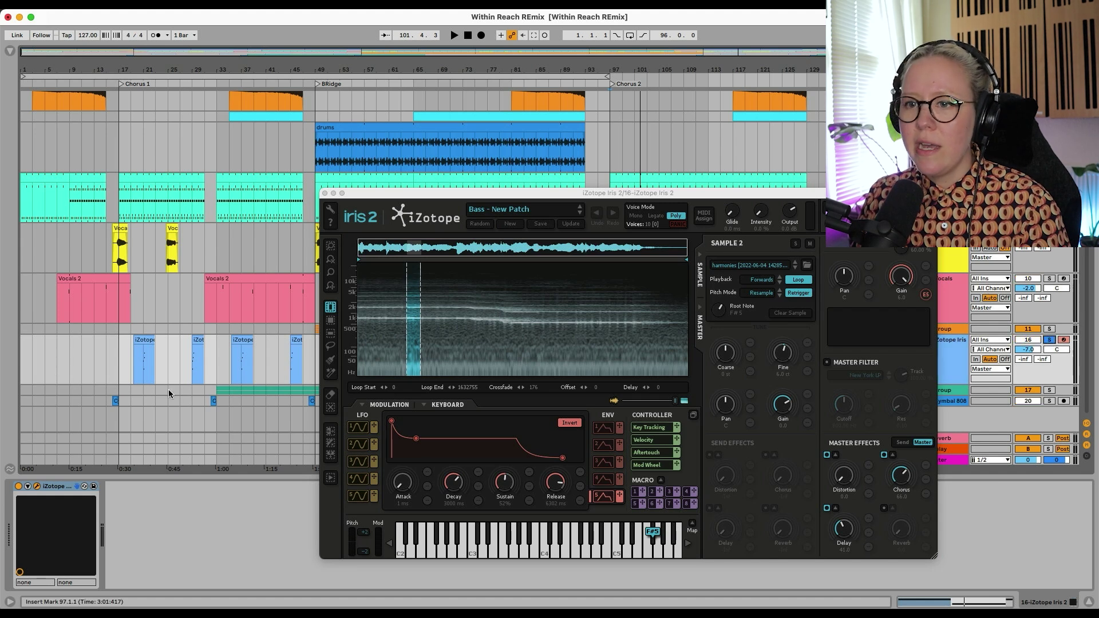
Step: Play the soloed Iris part from bar 19 and again from Chorus 1, and close the Iris 2 window
{"action": "left_click", "coordinate": [133, 369]}
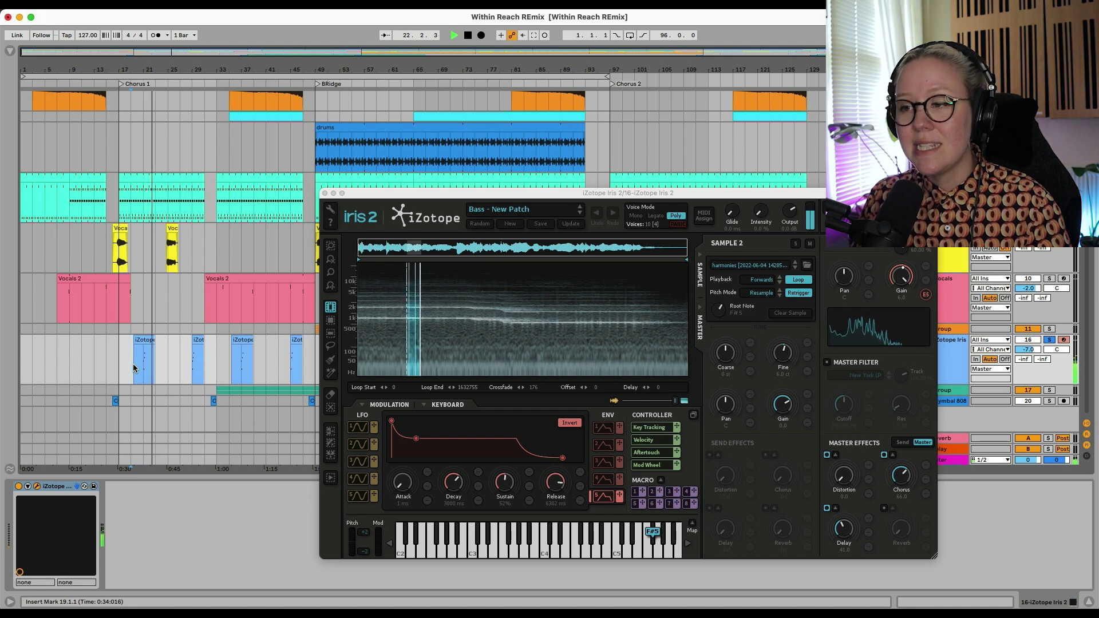
{"action": "key", "text": "space"}
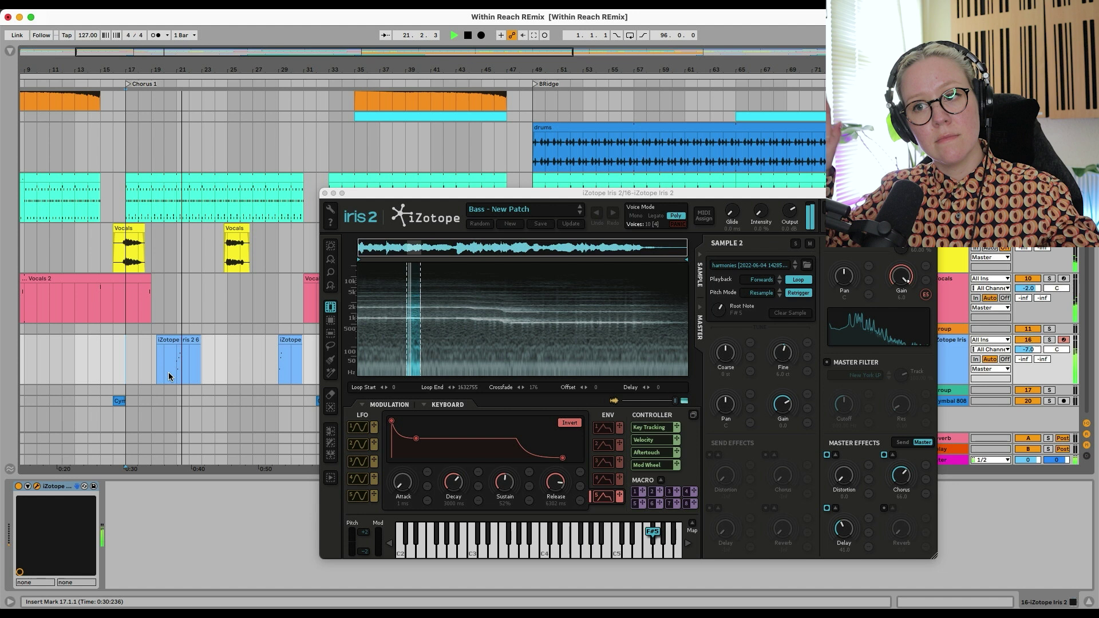
{"action": "key", "text": "space"}
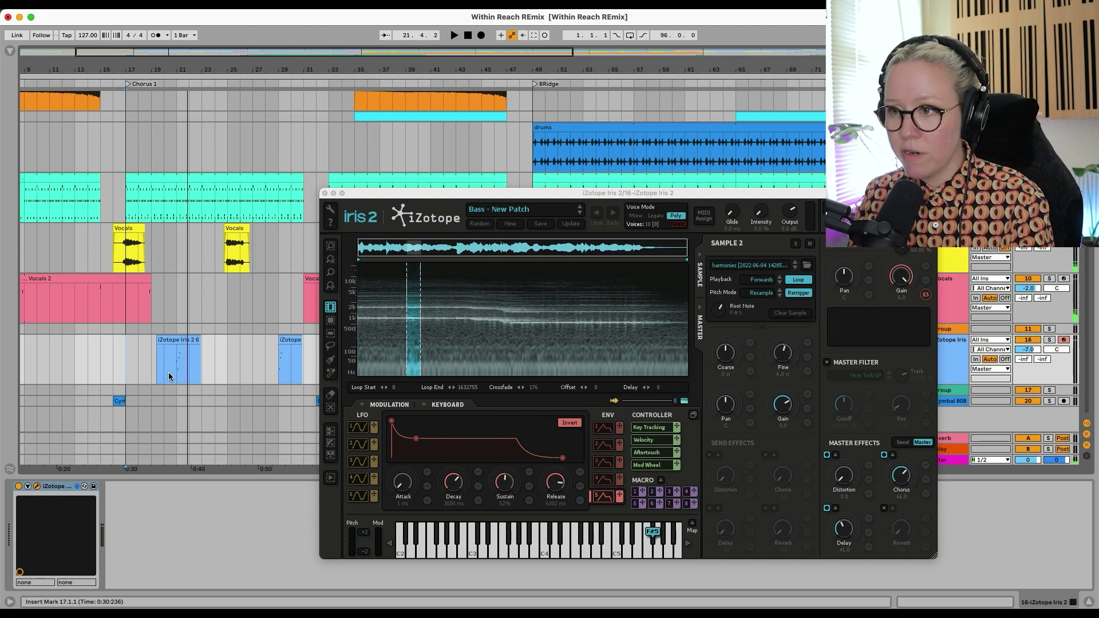
{"action": "left_click", "coordinate": [325, 193]}
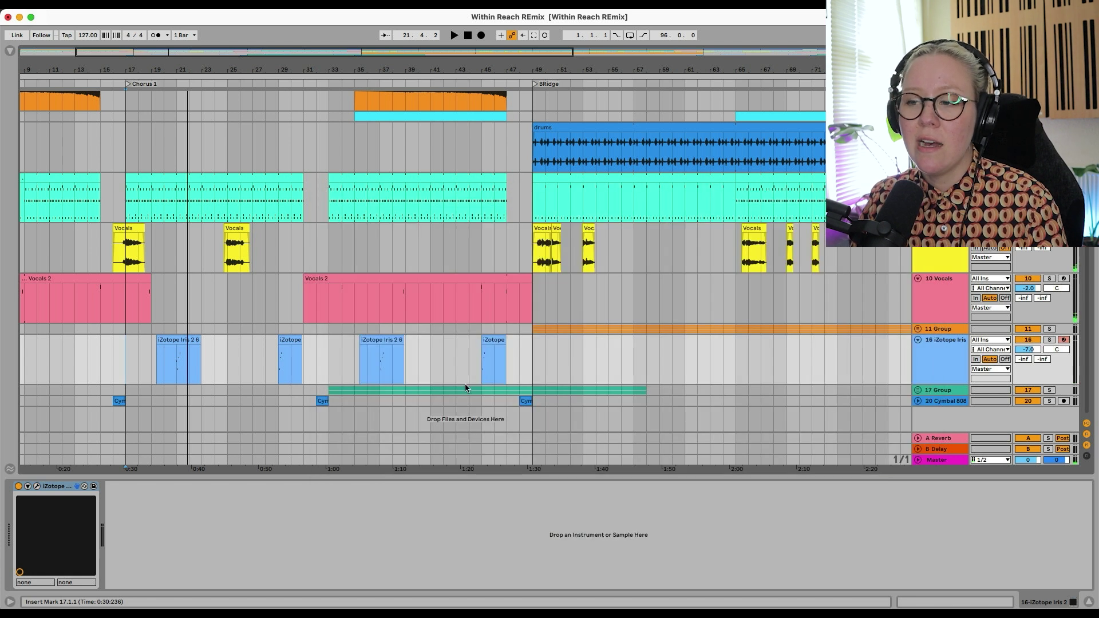
Step: Unfold and solo the 17 Group, and play its E Gtr Hi and E Gtr Low parts from bar 33
{"action": "key", "text": "minus"}
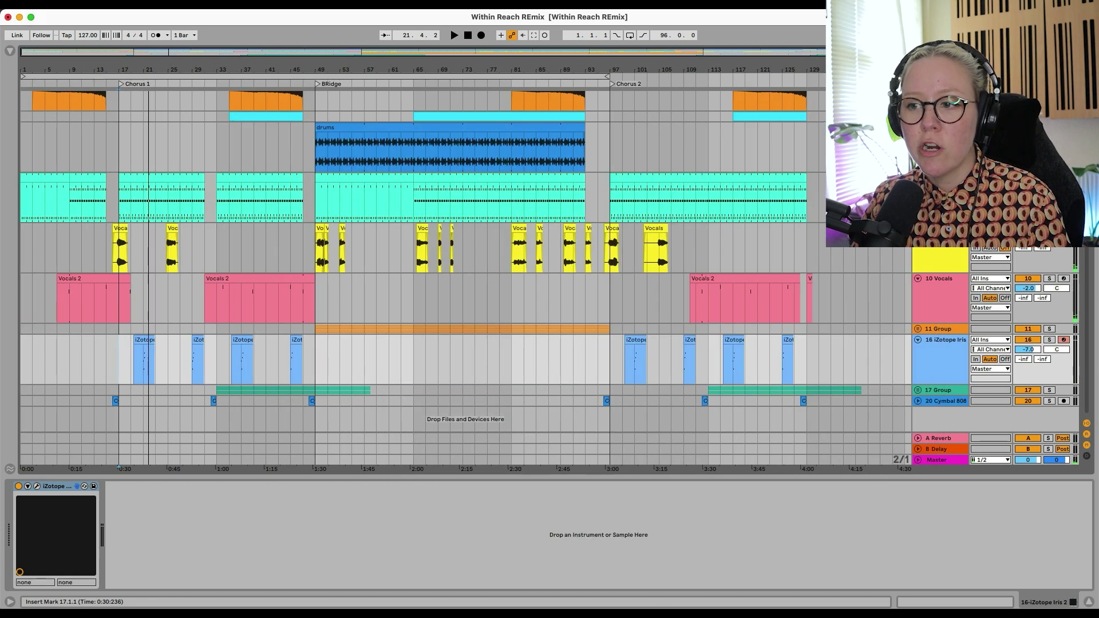
{"action": "left_click", "coordinate": [918, 392]}
{"action": "scroll", "coordinate": [765, 398], "scroll_direction": "down", "scroll_amount": 5}
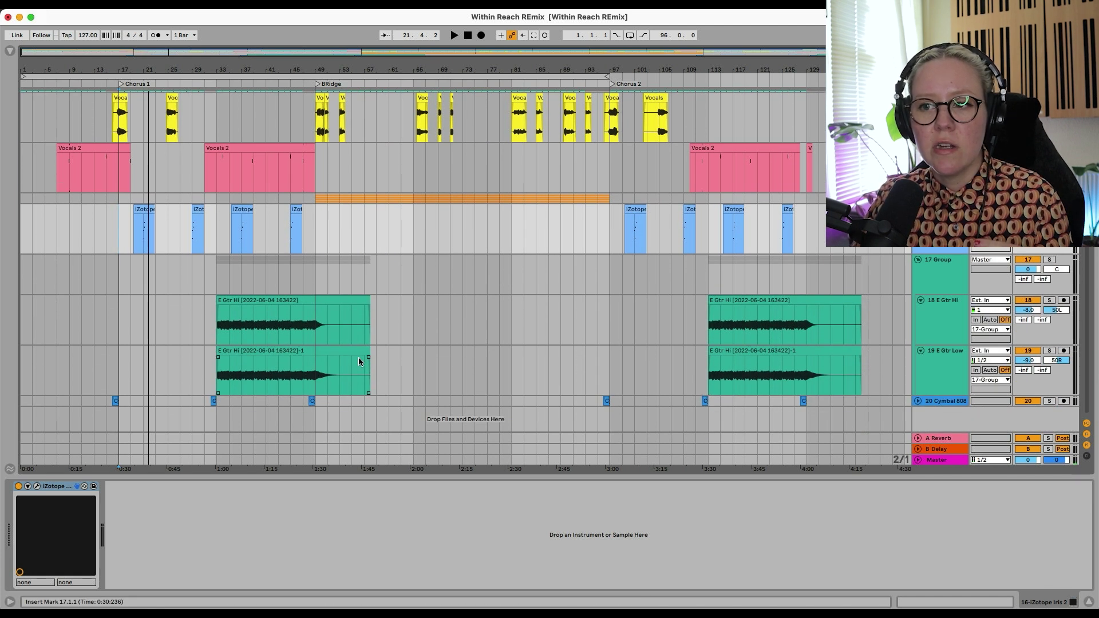
{"action": "left_click", "coordinate": [218, 332]}
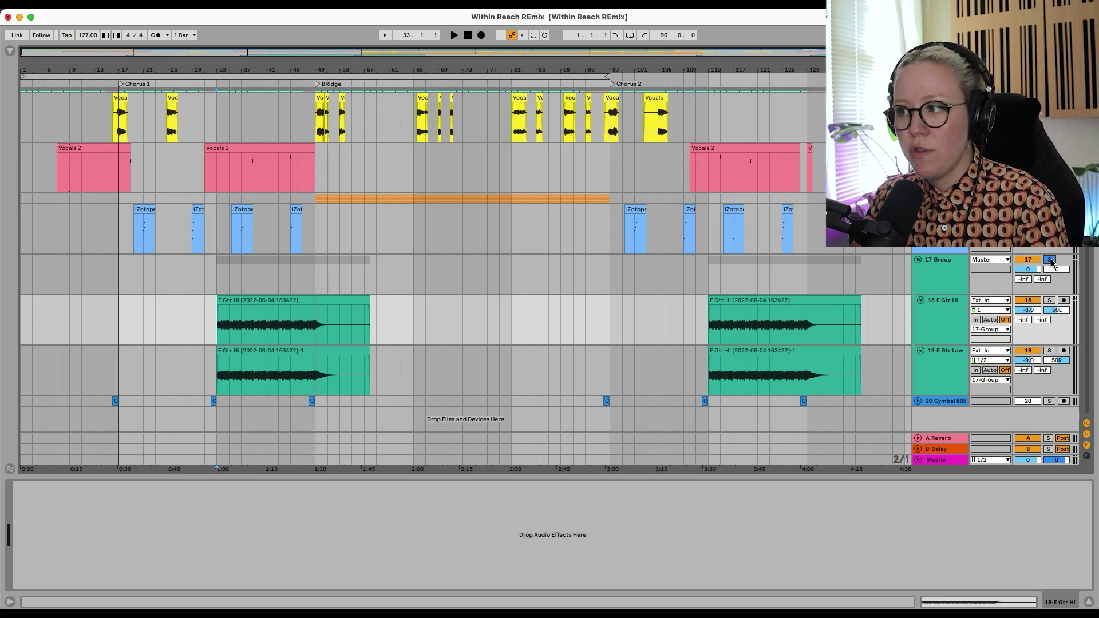
{"action": "key", "text": "Tab"}
{"action": "key", "text": "space"}
{"action": "key", "text": "Tab"}
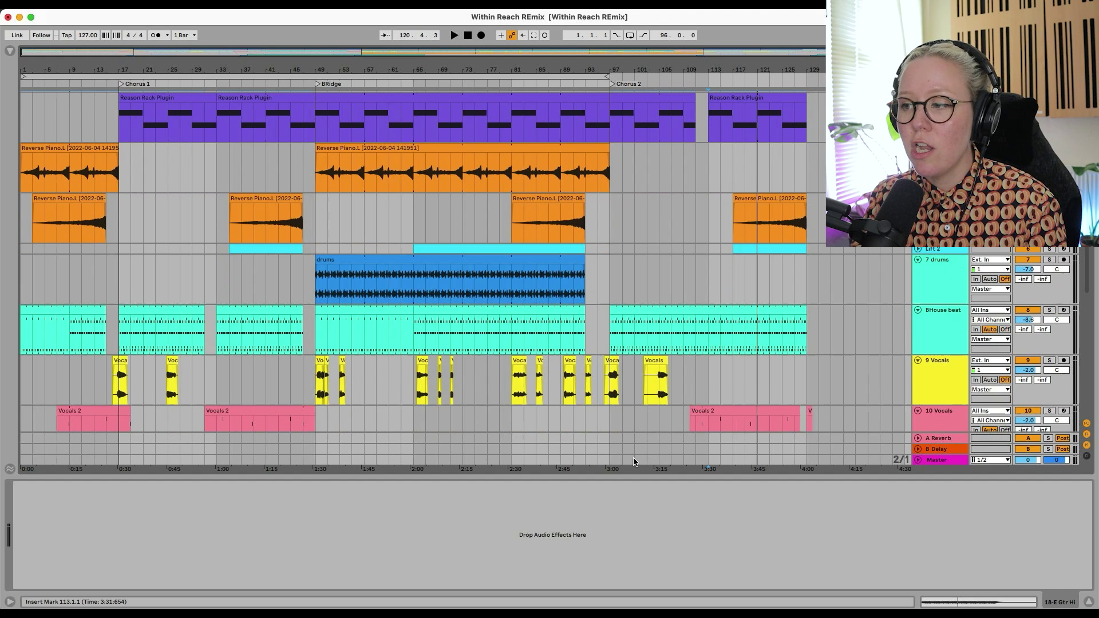
Step: Show the device chain of the 9 Vocals track and select its Echo device
{"action": "scroll", "coordinate": [634, 462], "scroll_direction": "down", "scroll_amount": 5}
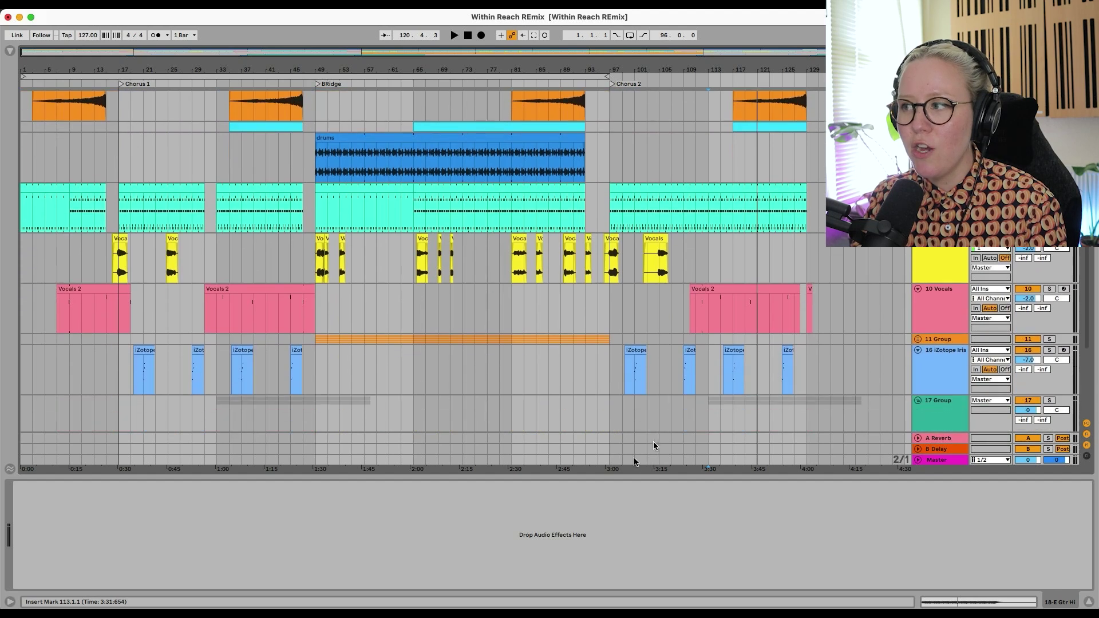
{"action": "left_click", "coordinate": [931, 258]}
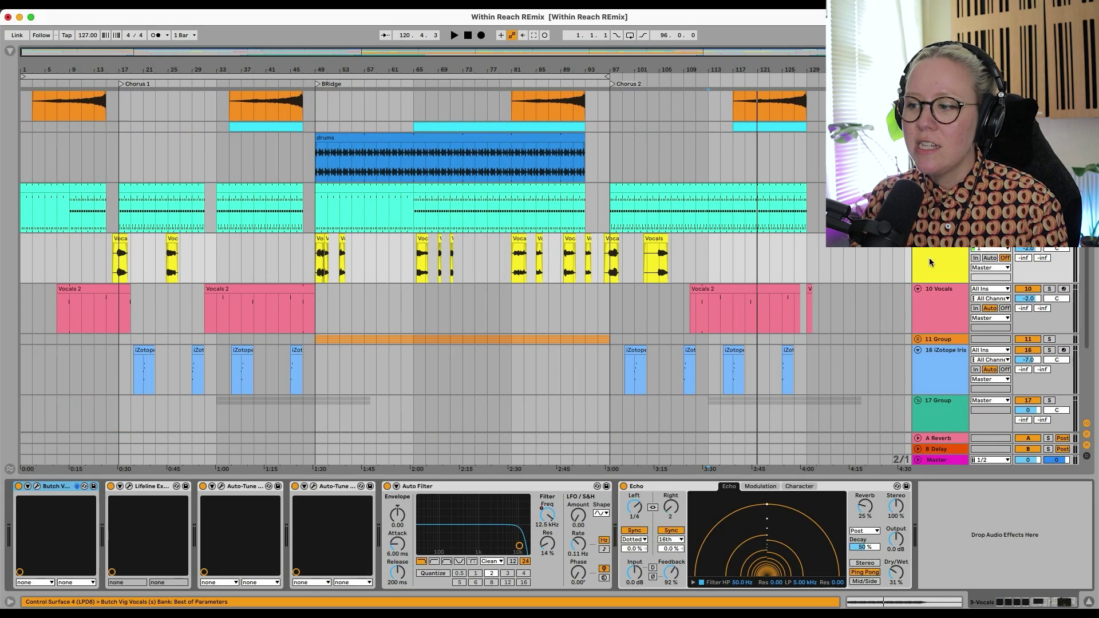
{"action": "left_click", "coordinate": [656, 488]}
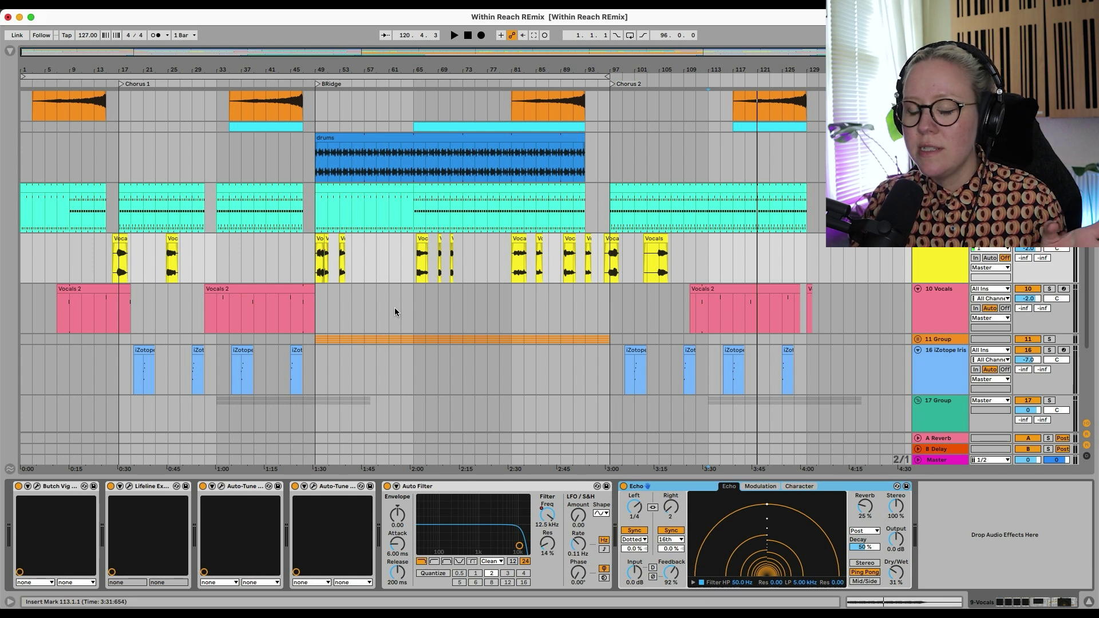
Step: Show the arrangement's automation lanes and examine the curves on the bass and Lift tracks around the bridge
{"action": "key", "text": "a"}
{"action": "scroll", "coordinate": [394, 312], "scroll_direction": "up", "scroll_amount": 5}
{"action": "scroll", "coordinate": [669, 292], "scroll_direction": "down", "scroll_amount": 1}
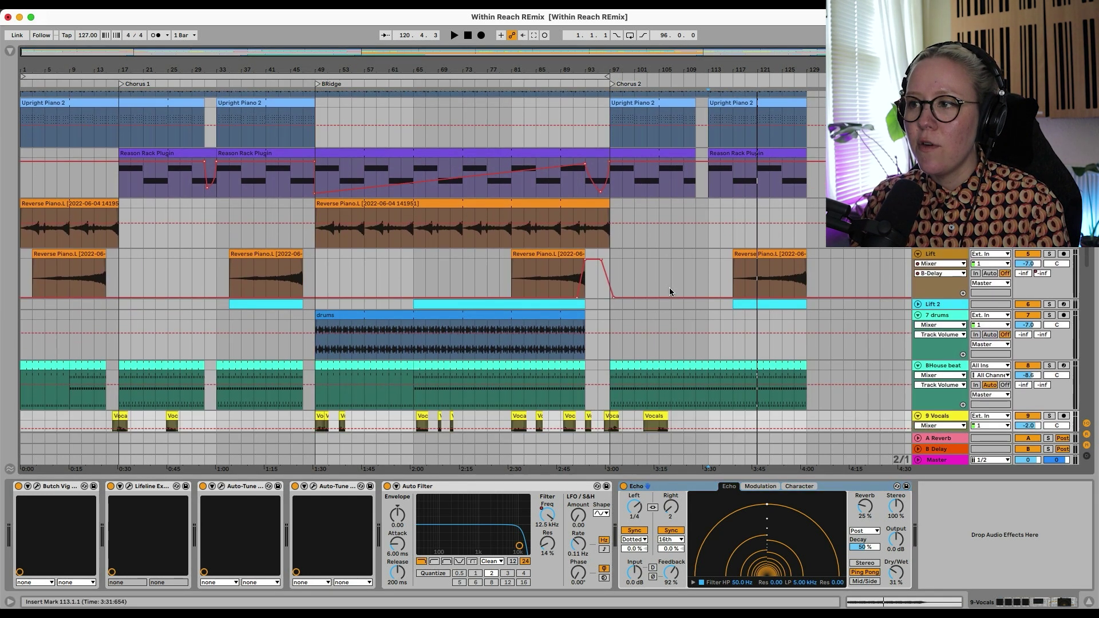
{"action": "scroll", "coordinate": [669, 288], "scroll_direction": "down", "scroll_amount": 2}
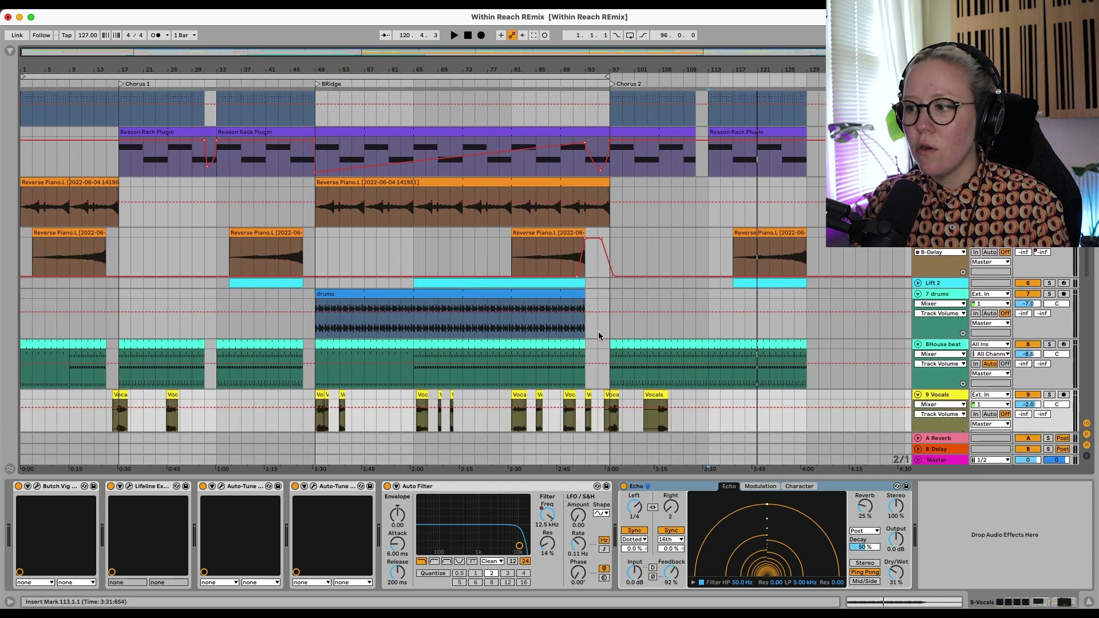
{"action": "scroll", "coordinate": [599, 331], "scroll_direction": "down", "scroll_amount": 1}
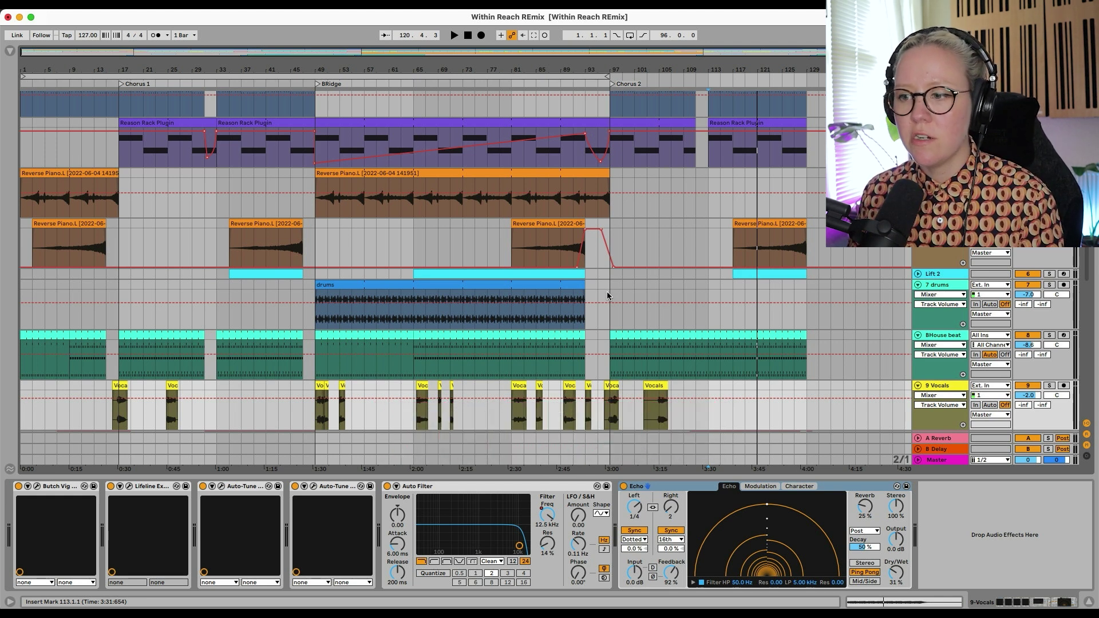
Step: Show the Auto Filter frequency automation on the 9 Vocals track and play it from the start of the bridge
{"action": "scroll", "coordinate": [550, 326], "scroll_direction": "down", "scroll_amount": 5}
{"action": "left_click", "coordinate": [463, 283]}
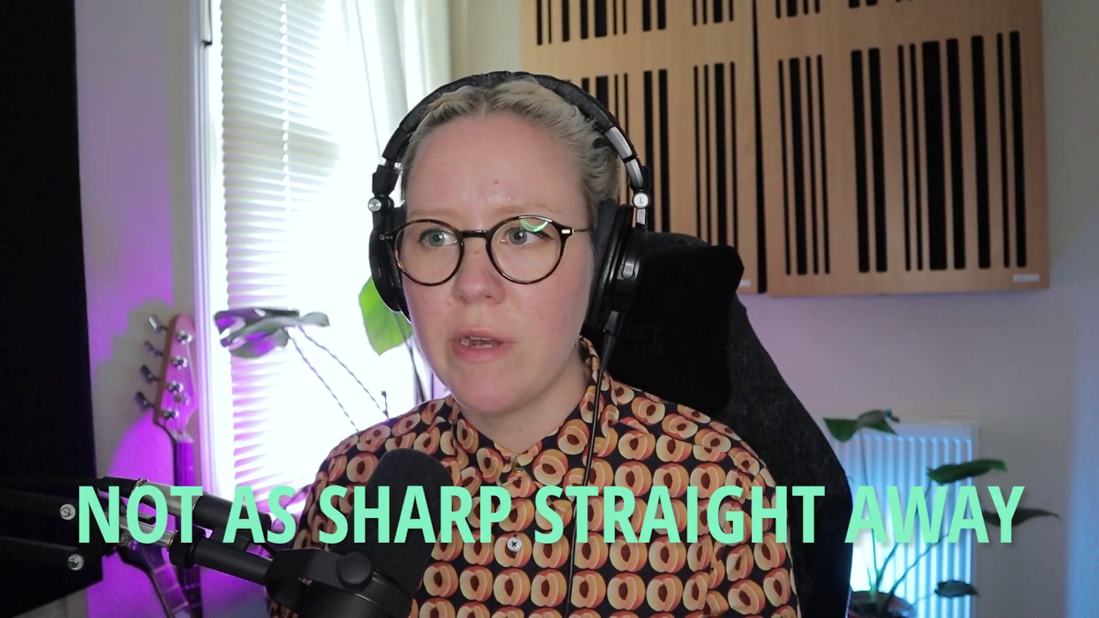
{"action": "left_click", "coordinate": [312, 293]}
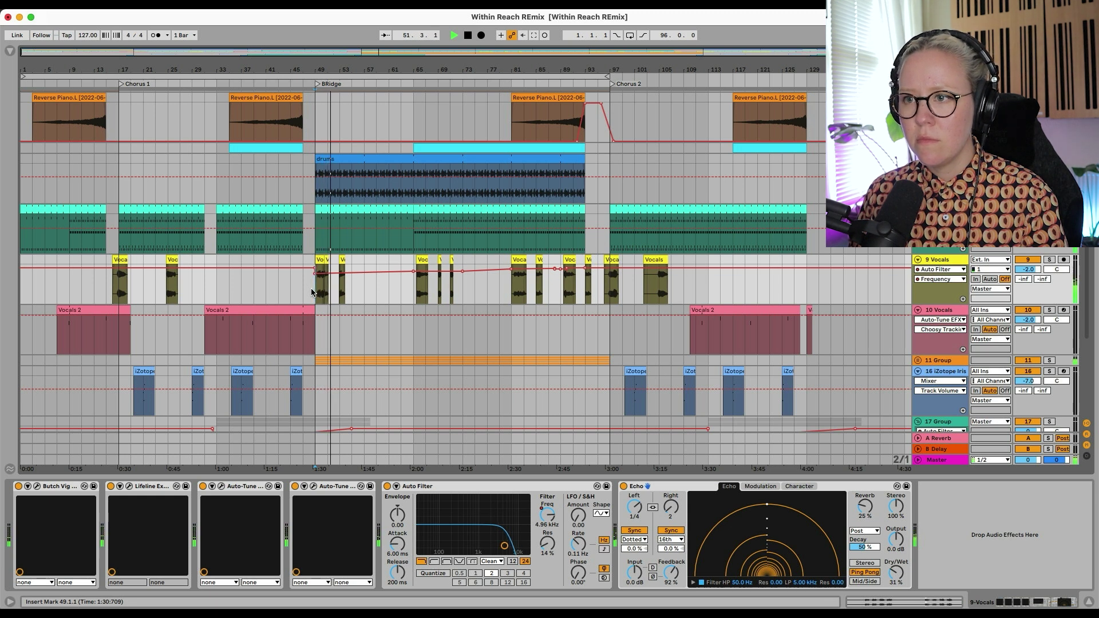
{"action": "key", "text": "space"}
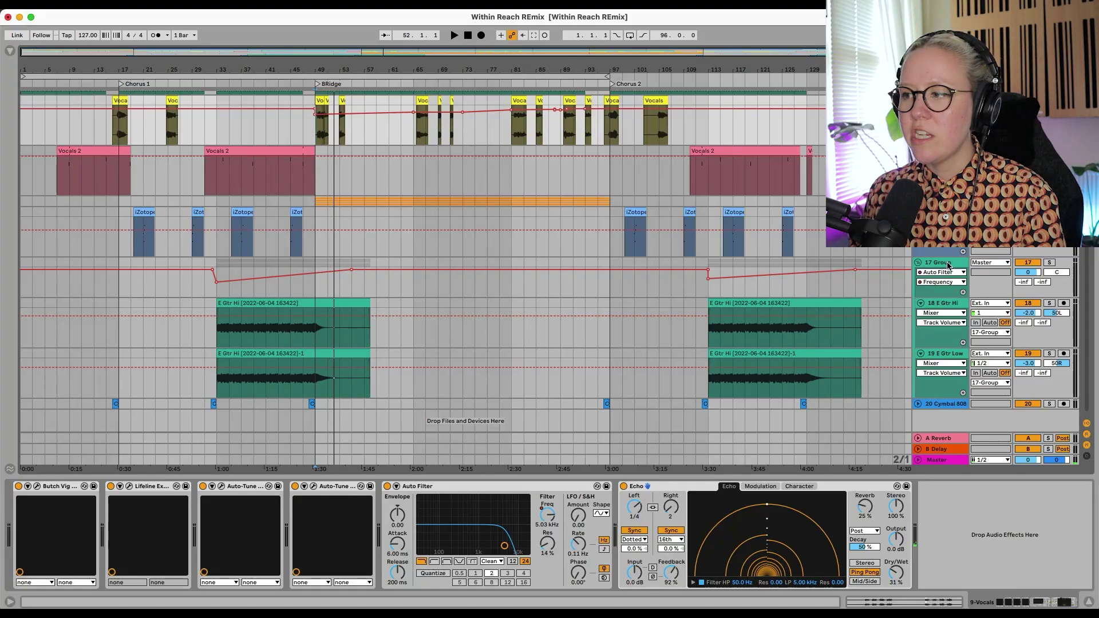
Step: Review the Auto Filter frequency automation on the 17 Group, House beat and drums tracks
{"action": "left_click", "coordinate": [949, 265]}
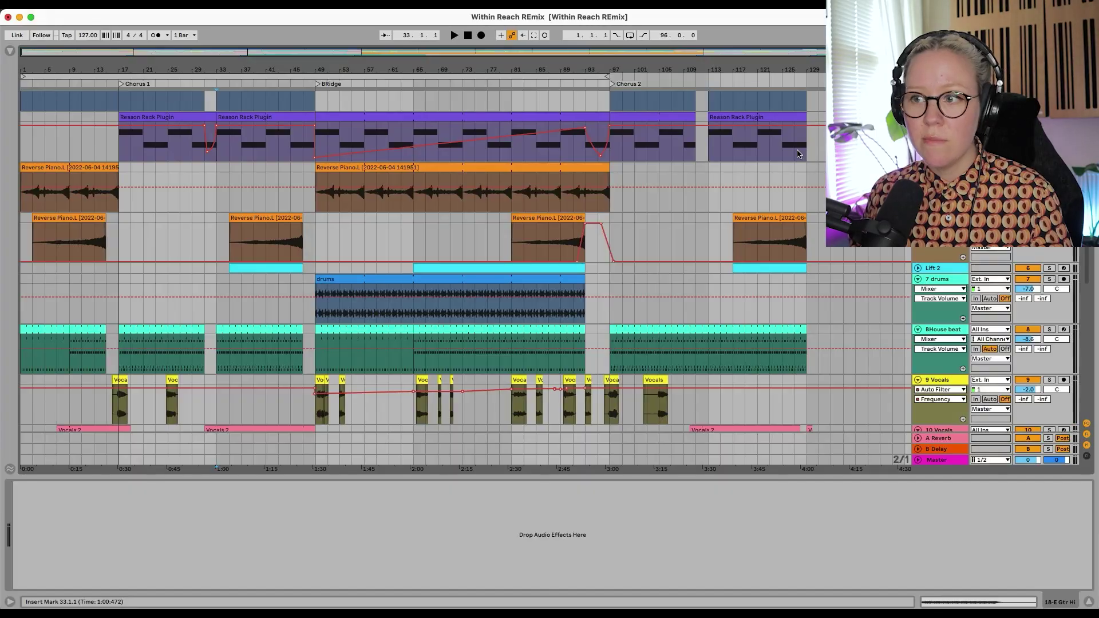
{"action": "scroll", "coordinate": [810, 280], "scroll_direction": "down", "scroll_amount": 3}
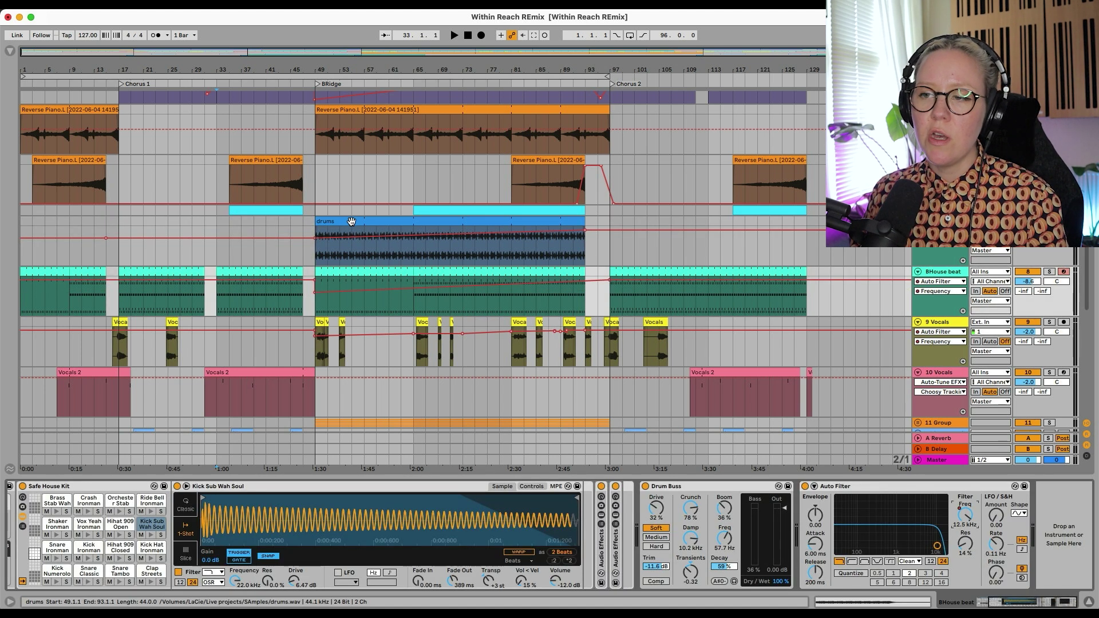
{"action": "left_click", "coordinate": [352, 222]}
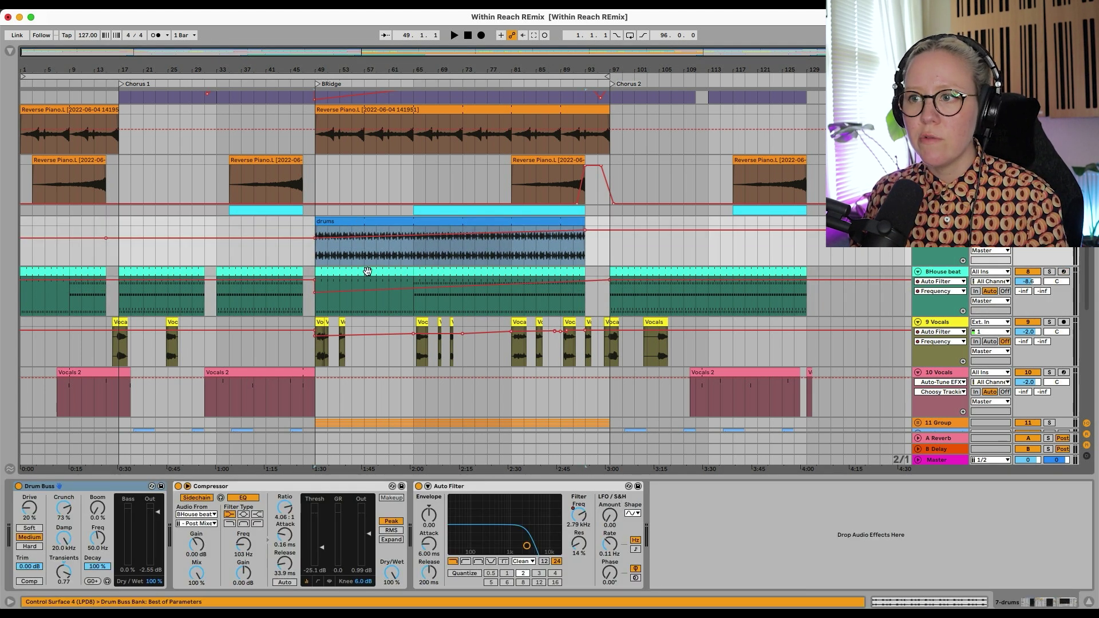
{"action": "left_click", "coordinate": [582, 517]}
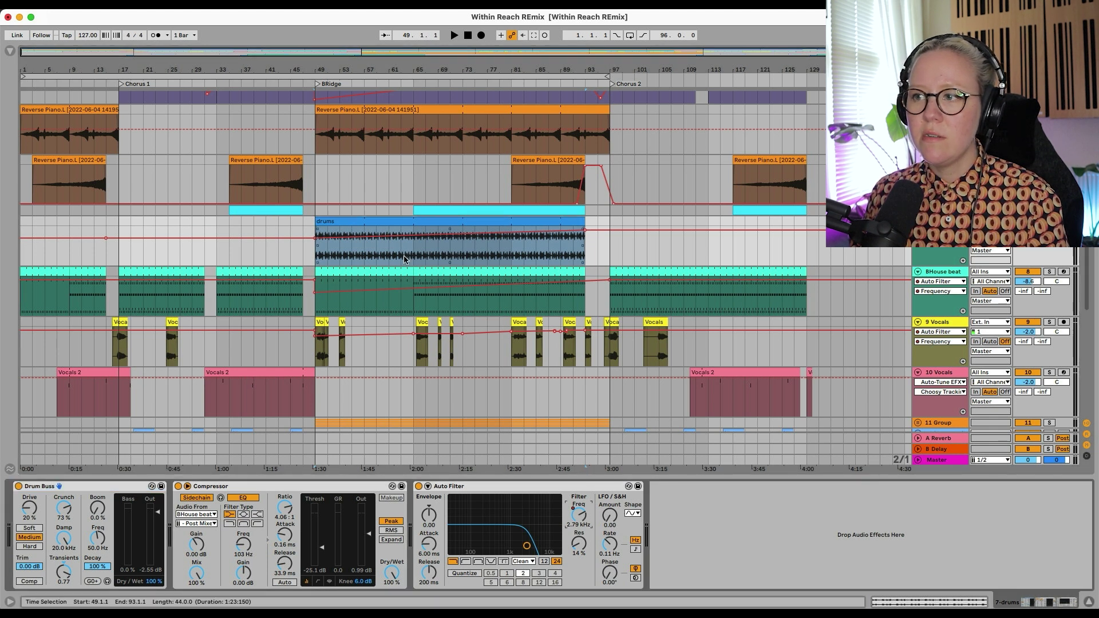
Step: Show and solo the Lift track with its B-Delay send automation, and play the end of the bridge from bar 91.3
{"action": "scroll", "coordinate": [499, 280], "scroll_direction": "up", "scroll_amount": 4}
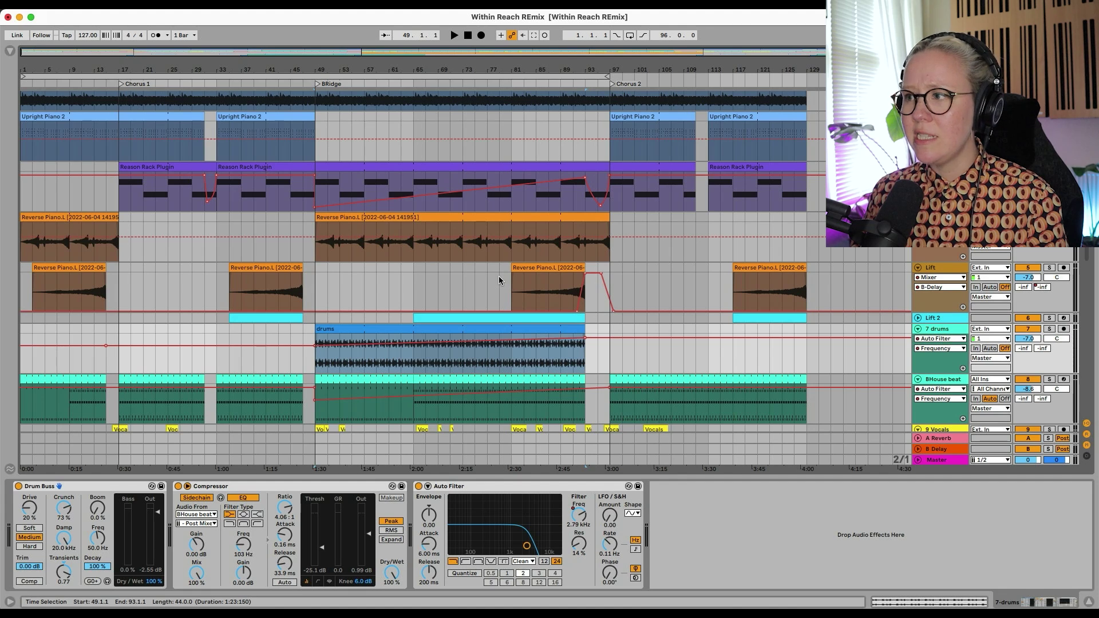
{"action": "left_click", "coordinate": [956, 267]}
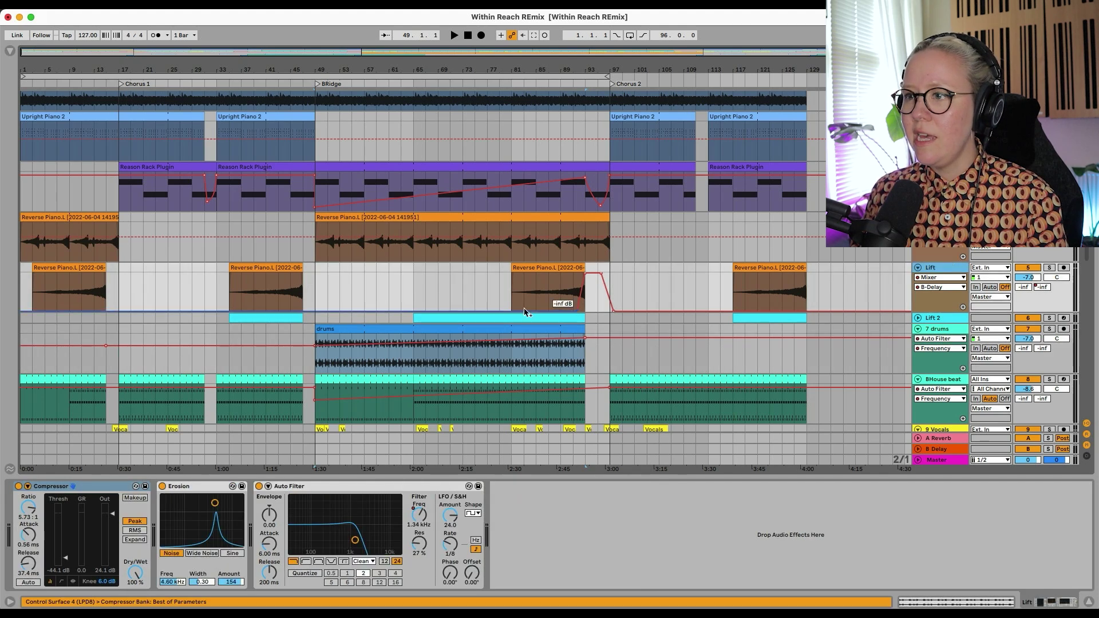
{"action": "scroll", "coordinate": [573, 288], "scroll_direction": "up", "scroll_amount": 5}
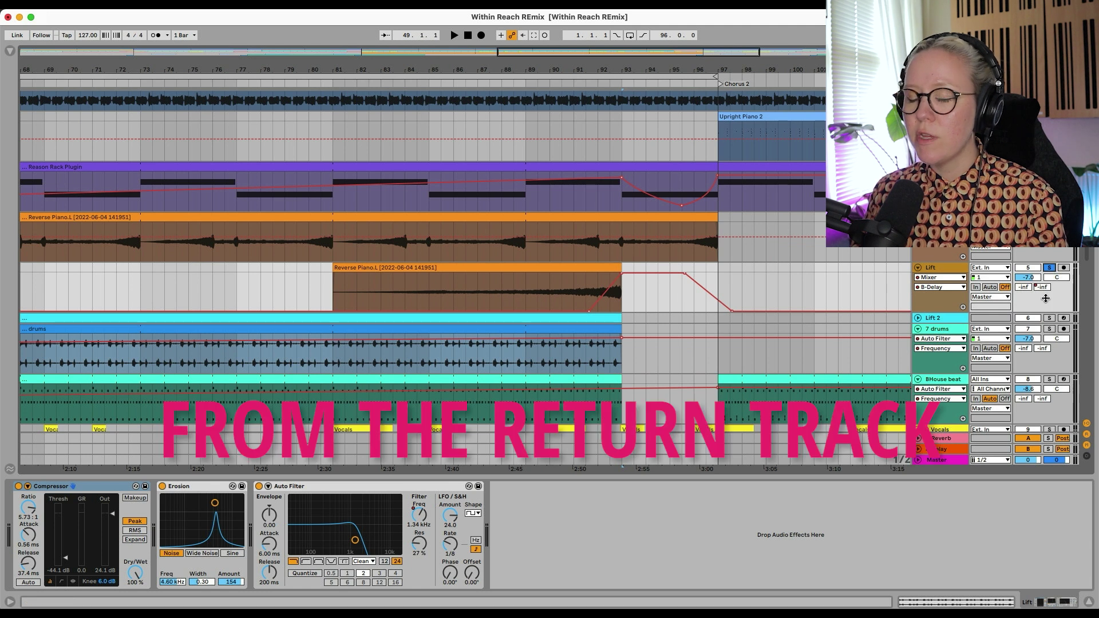
{"action": "left_click", "coordinate": [590, 289]}
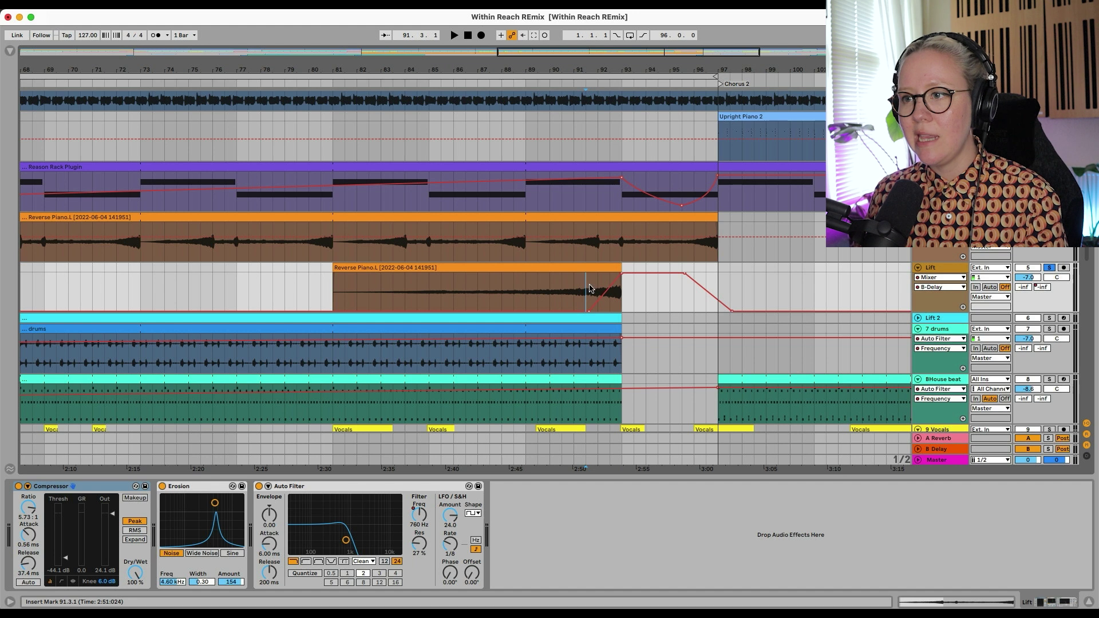
{"action": "key", "text": "space"}
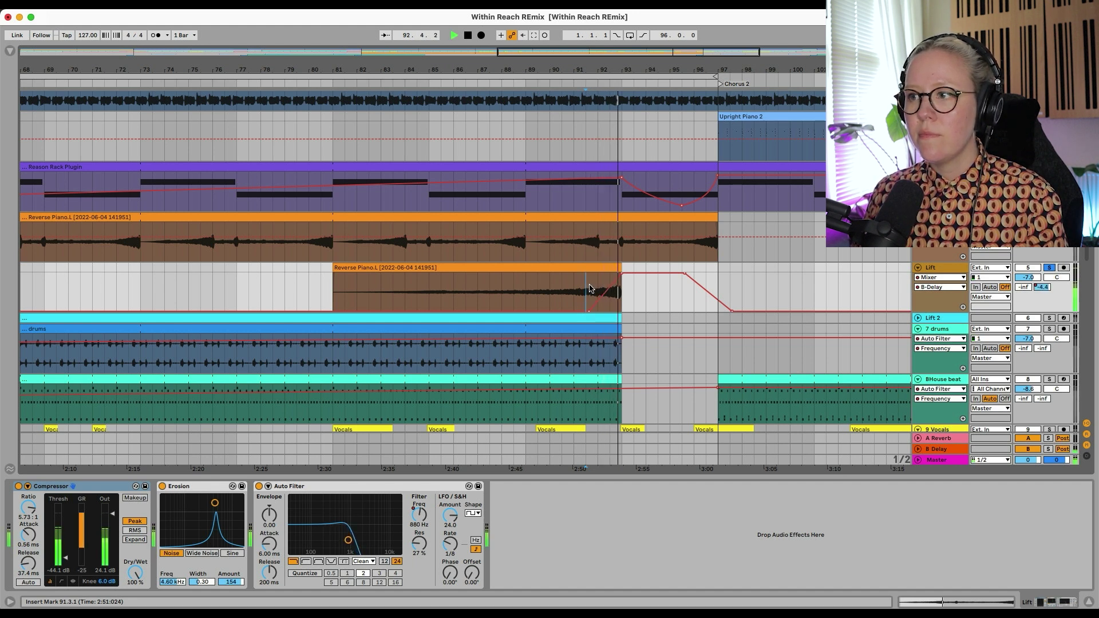
{"action": "key", "text": "space"}
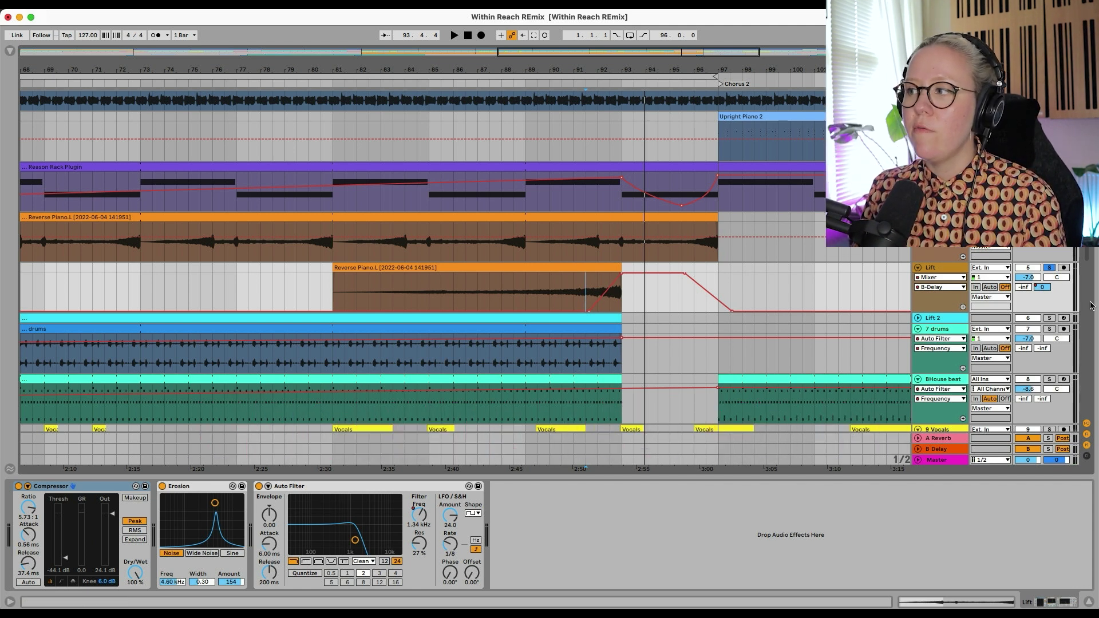
Step: Show the Lift 2 track's device chain and examine its Analog, Auto Filter and Utility settings
{"action": "scroll", "coordinate": [753, 302], "scroll_direction": "left", "scroll_amount": 3}
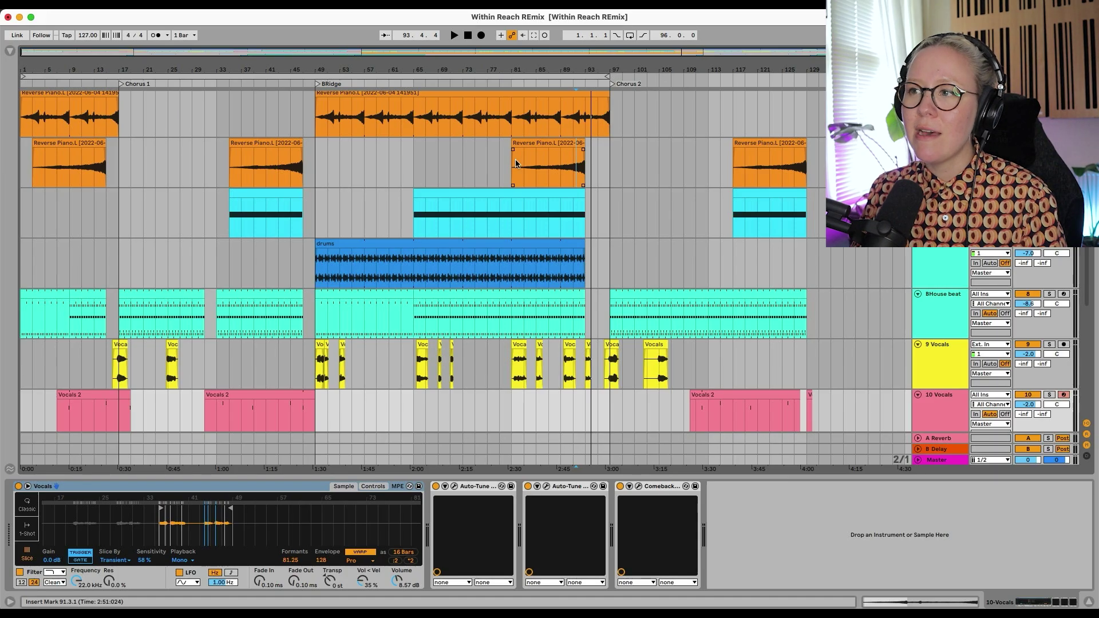
{"action": "scroll", "coordinate": [571, 179], "scroll_direction": "up", "scroll_amount": 1}
{"action": "left_click", "coordinate": [939, 216]}
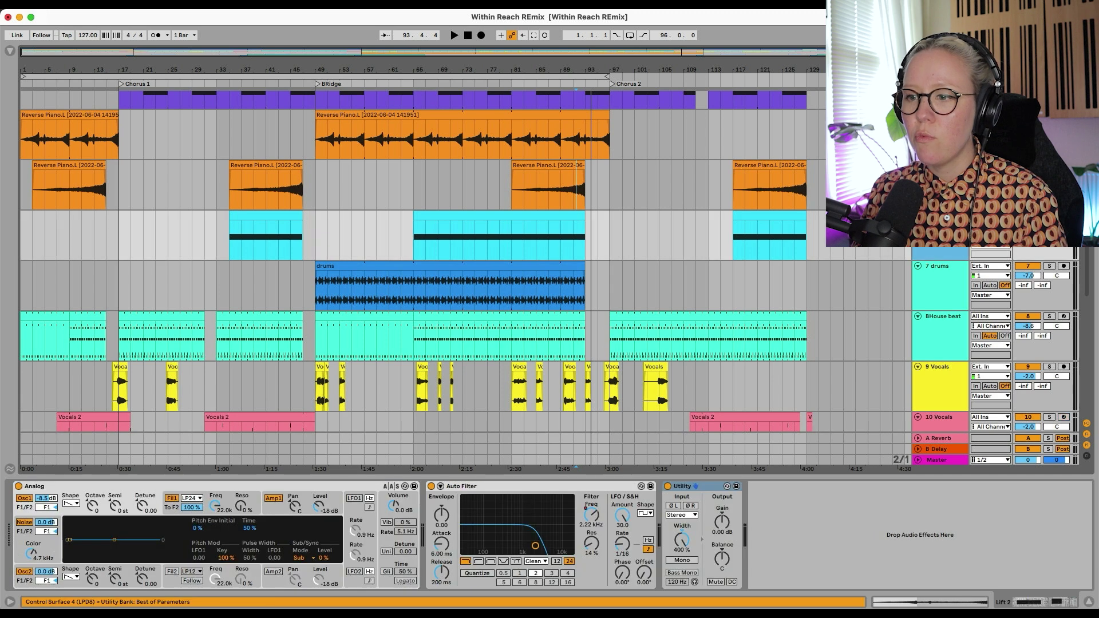
{"action": "left_click", "coordinate": [70, 487]}
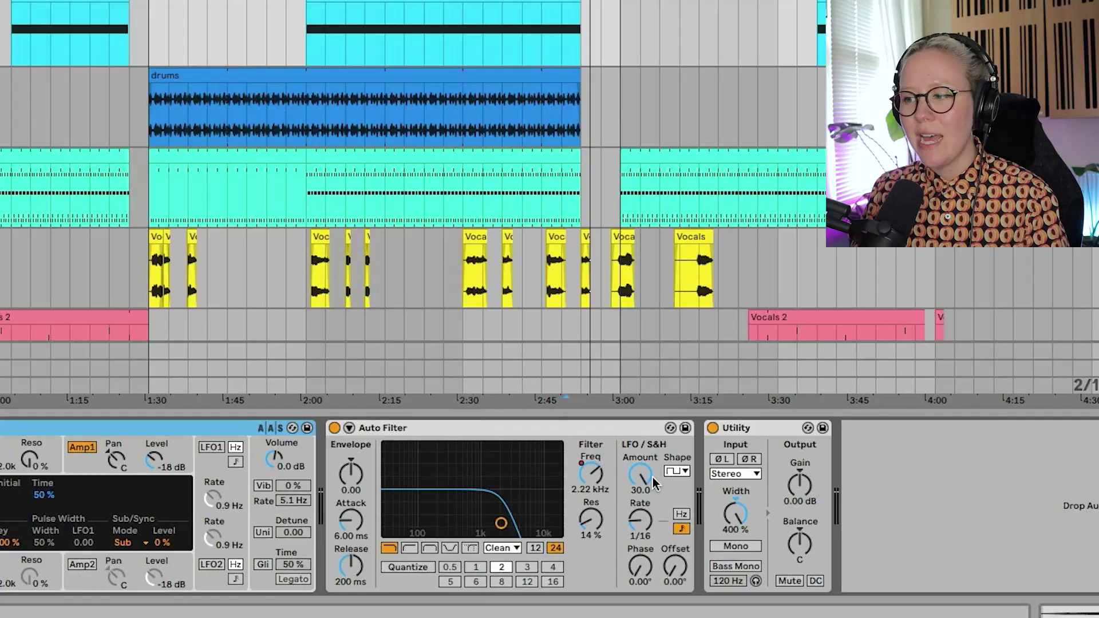
{"action": "left_click", "coordinate": [738, 429]}
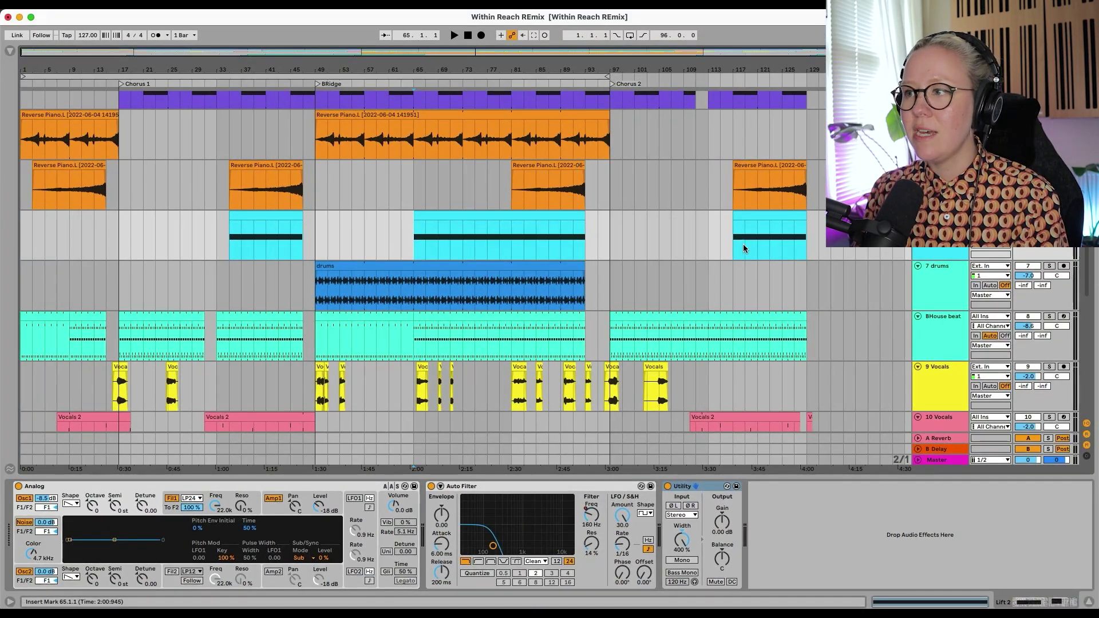
Step: Play the last Lift 2 clip from bar 117 and stop after a few bars
{"action": "left_click", "coordinate": [735, 244]}
{"action": "key", "text": "space"}
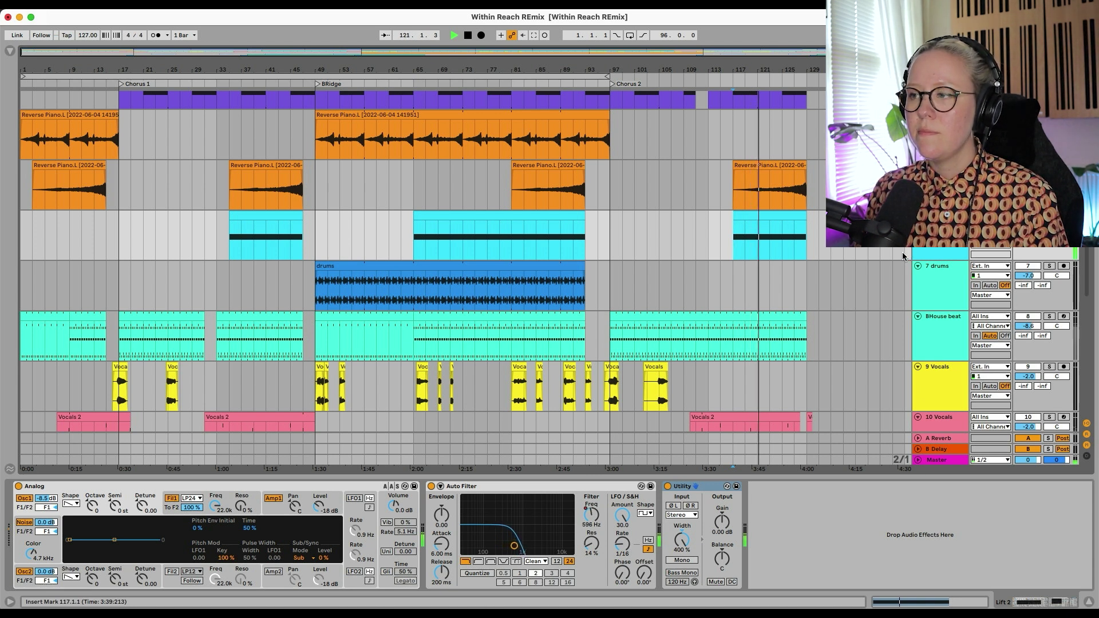
{"action": "key", "text": "space"}
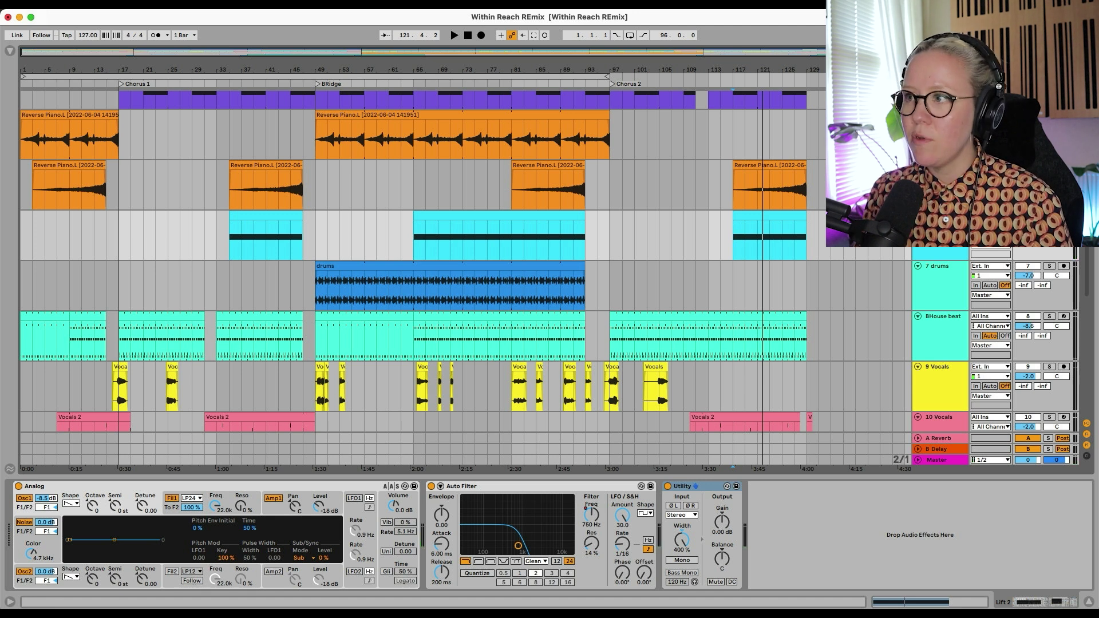
Step: Show the Lift track's device chain and play its last clip from bar 123
{"action": "left_click", "coordinate": [781, 182]}
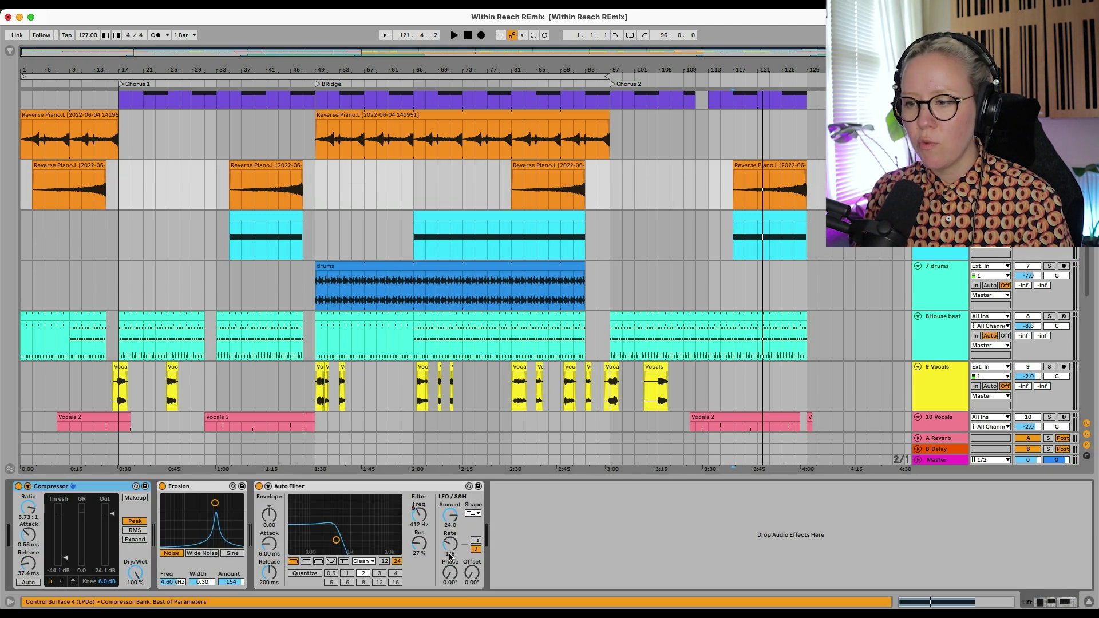
{"action": "left_click", "coordinate": [736, 191]}
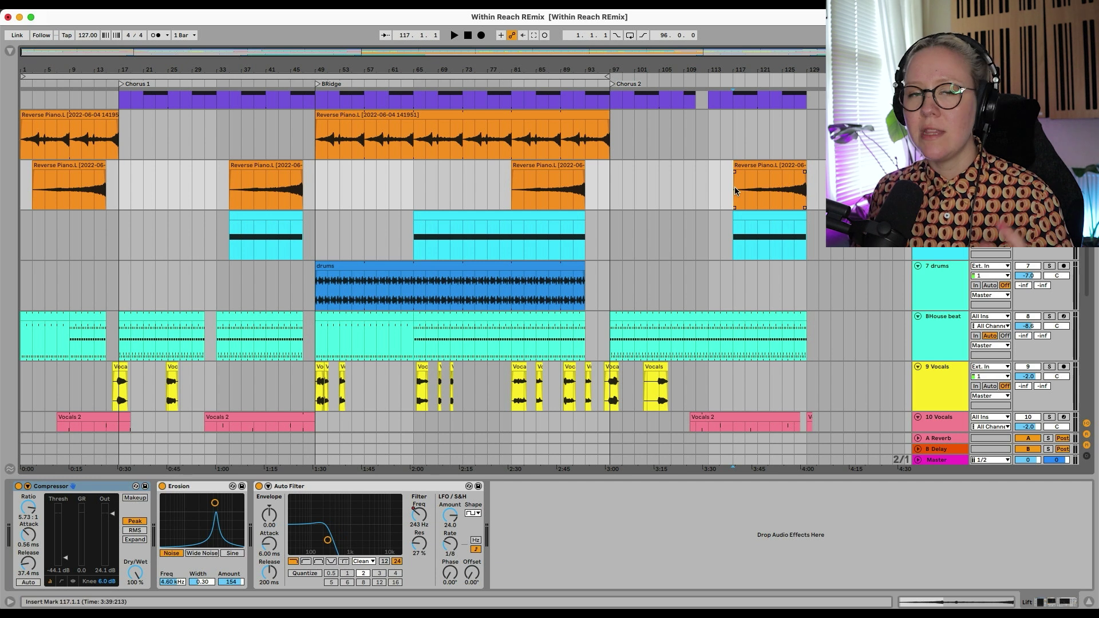
{"action": "left_click", "coordinate": [770, 188]}
{"action": "key", "text": "space"}
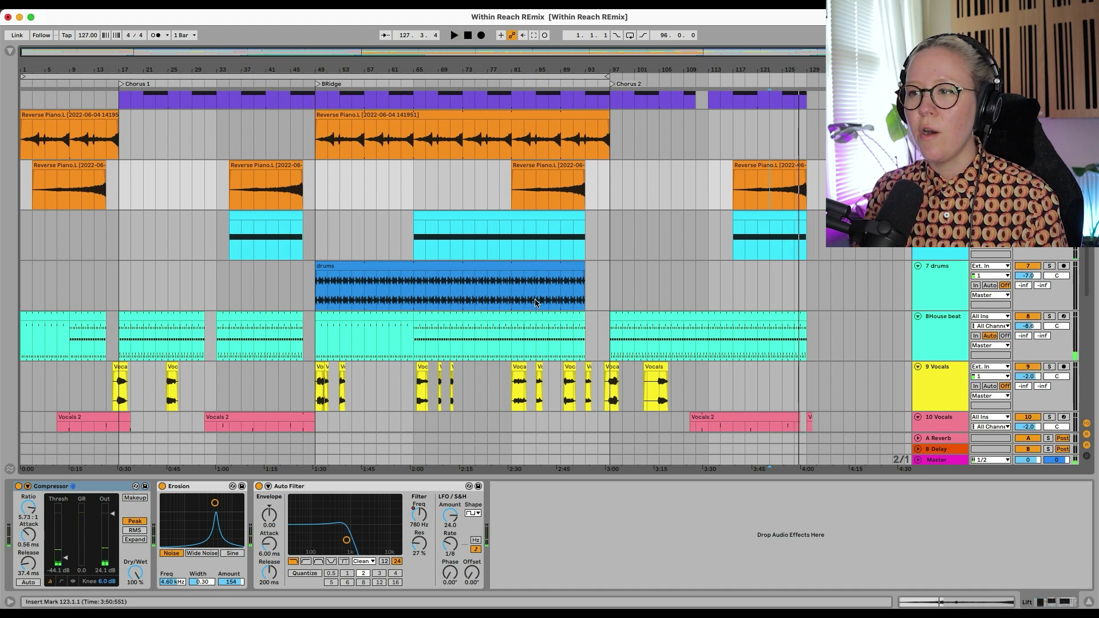
Step: Unfold the Cymbal 808 track and examine its short clips leading into Chorus 2 and the other sections
{"action": "scroll", "coordinate": [537, 302], "scroll_direction": "down", "scroll_amount": 5}
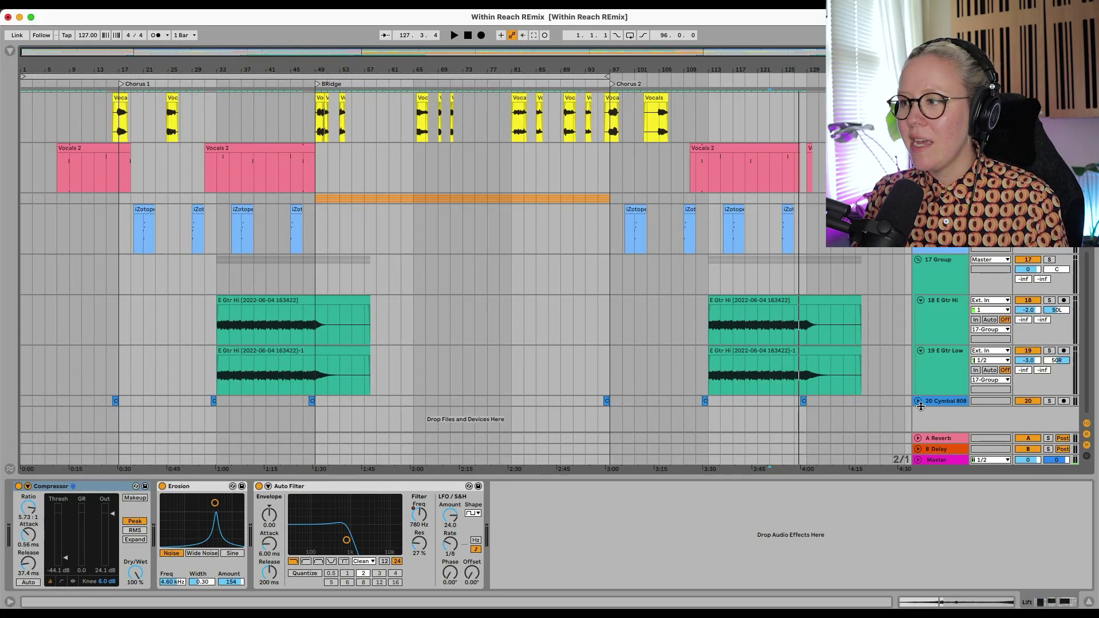
{"action": "left_click", "coordinate": [918, 401]}
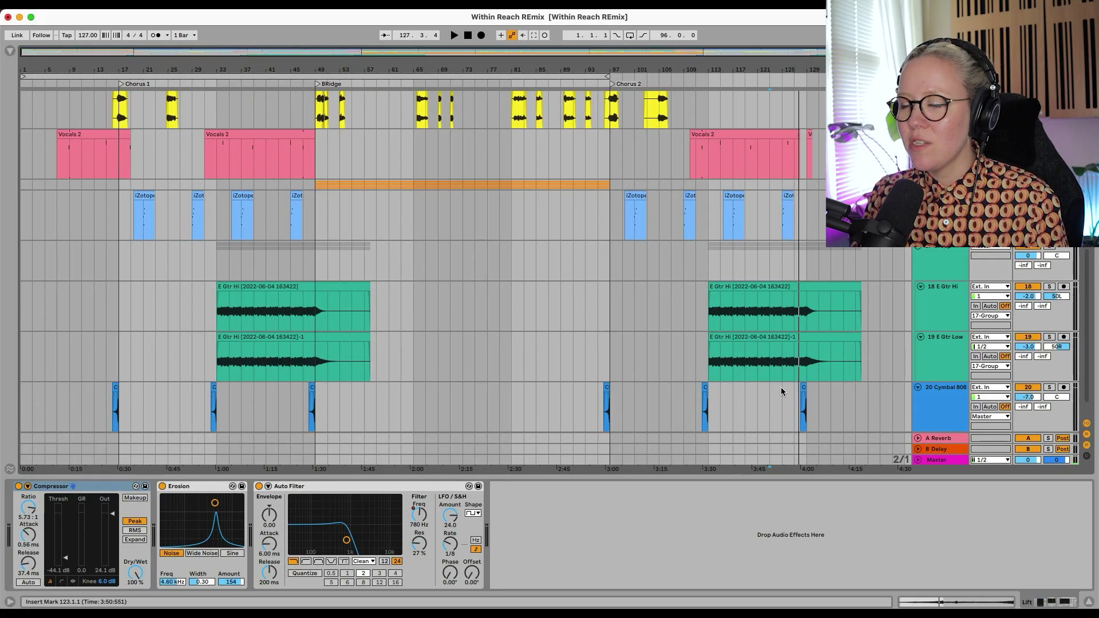
{"action": "scroll", "coordinate": [781, 387], "scroll_direction": "down", "scroll_amount": 2}
{"action": "scroll", "coordinate": [644, 364], "scroll_direction": "up", "scroll_amount": 5}
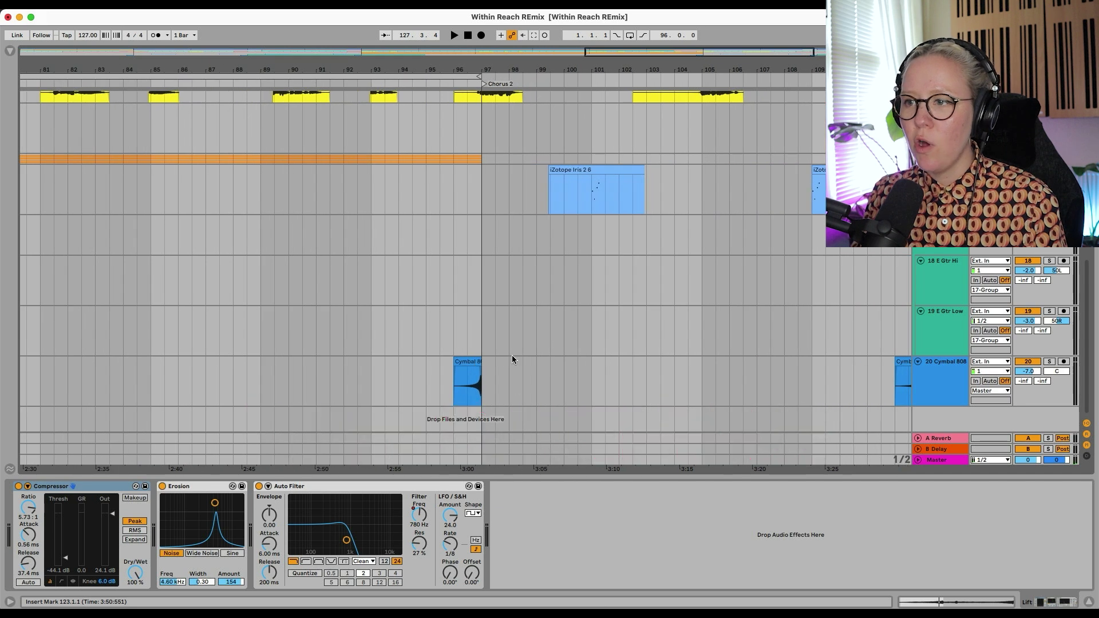
{"action": "scroll", "coordinate": [460, 403], "scroll_direction": "down", "scroll_amount": 5}
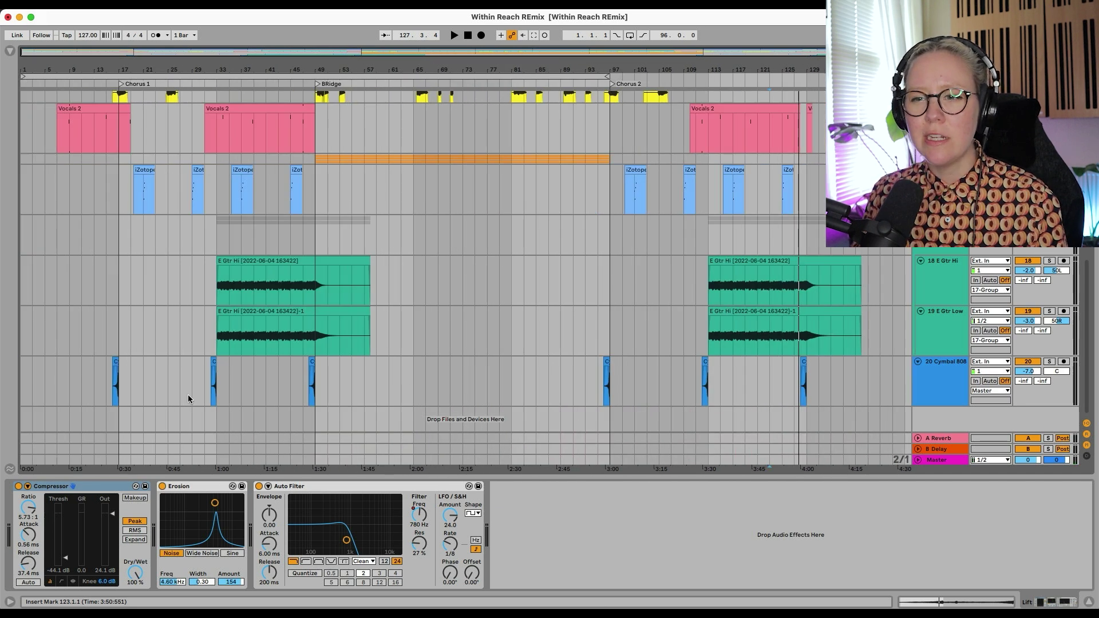
Step: Review the two-bar breaks in the House beat track at bars 15 and 31 and the gaps before the bridge and Chorus 2
{"action": "scroll", "coordinate": [87, 361], "scroll_direction": "up", "scroll_amount": 10}
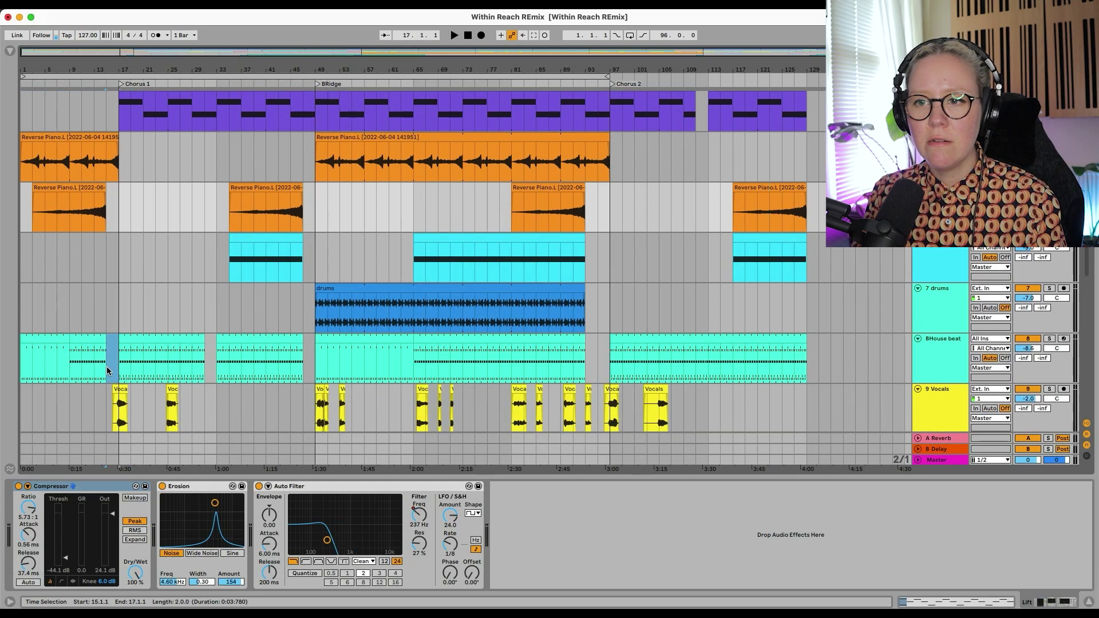
{"action": "left_click", "coordinate": [107, 367]}
{"action": "left_click", "coordinate": [215, 365]}
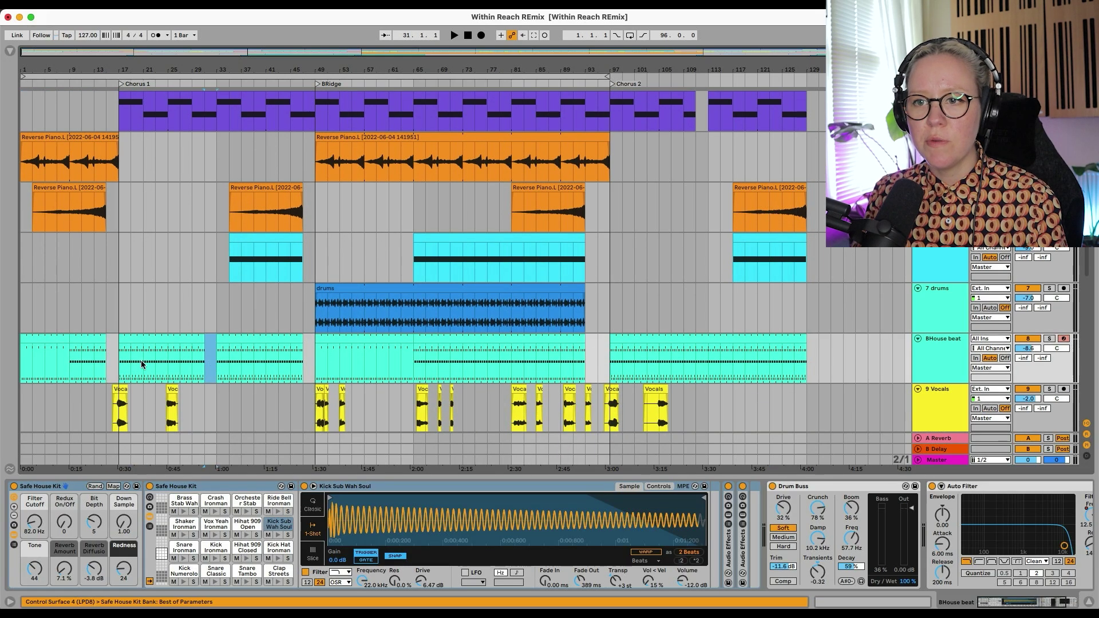
{"action": "key", "text": "plus"}
{"action": "key", "text": "plus"}
{"action": "left_click_drag", "start_coordinate": [194, 347], "coordinate": [258, 350]}
{"action": "key", "text": "minus"}
{"action": "key", "text": "minus"}
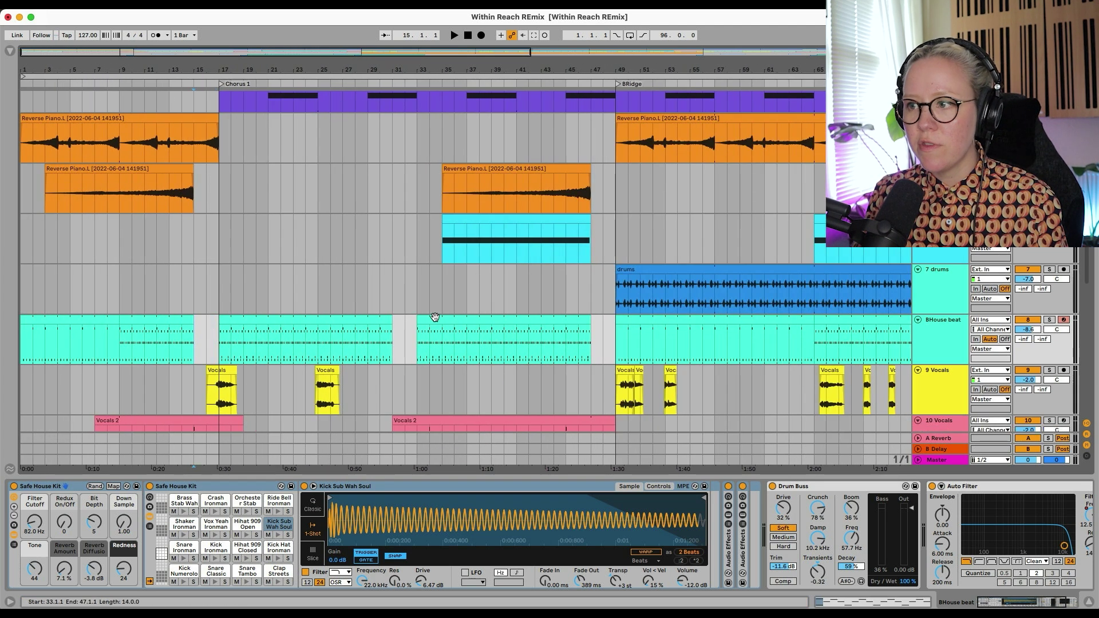
{"action": "scroll", "coordinate": [640, 367], "scroll_direction": "down", "scroll_amount": 1}
{"action": "scroll", "coordinate": [639, 367], "scroll_direction": "right", "scroll_amount": 15}
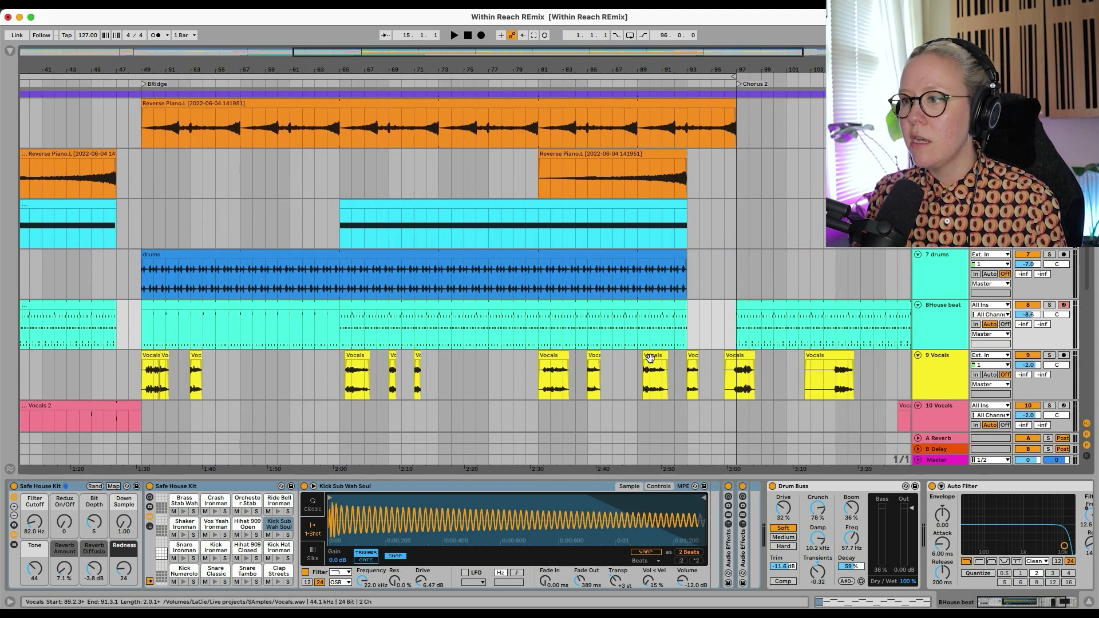
Step: Remove the House beat between bars 111 and 113 in Chorus 2 and play the break from bar 109.3
{"action": "scroll", "coordinate": [583, 341], "scroll_direction": "down", "scroll_amount": 5}
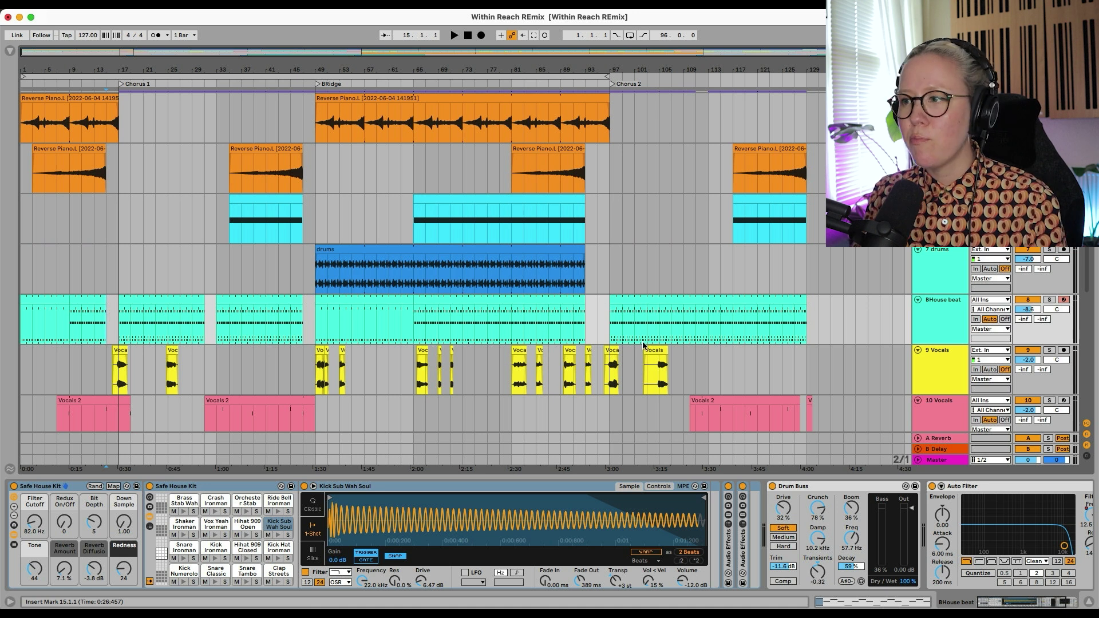
{"action": "scroll", "coordinate": [643, 346], "scroll_direction": "up", "scroll_amount": 5}
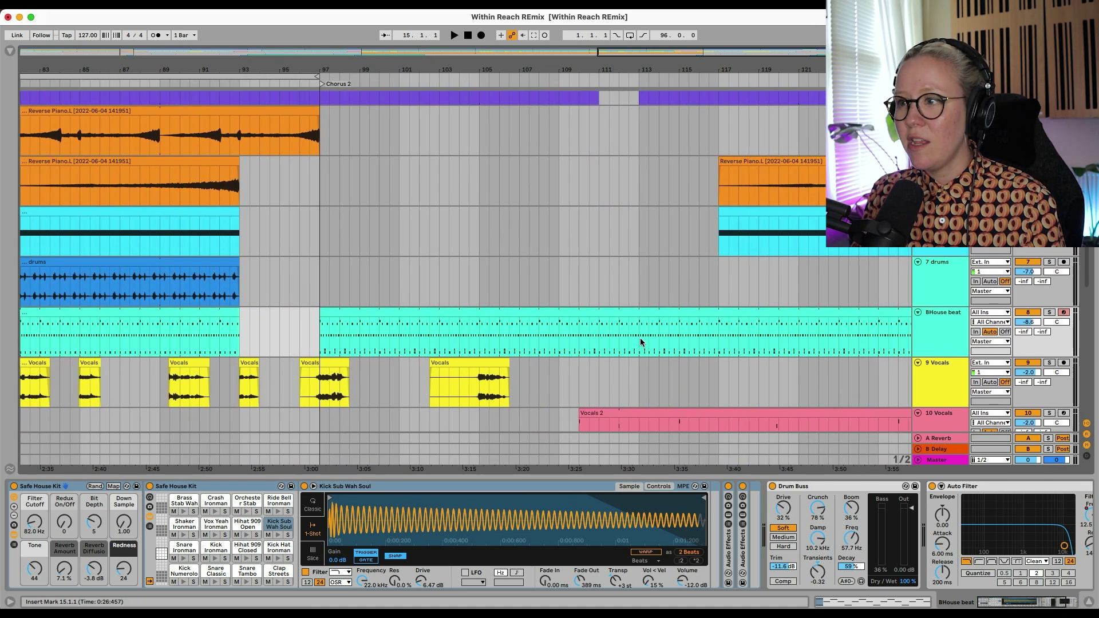
{"action": "left_click_drag", "start_coordinate": [641, 342], "coordinate": [606, 343]}
{"action": "left_click", "coordinate": [568, 351]}
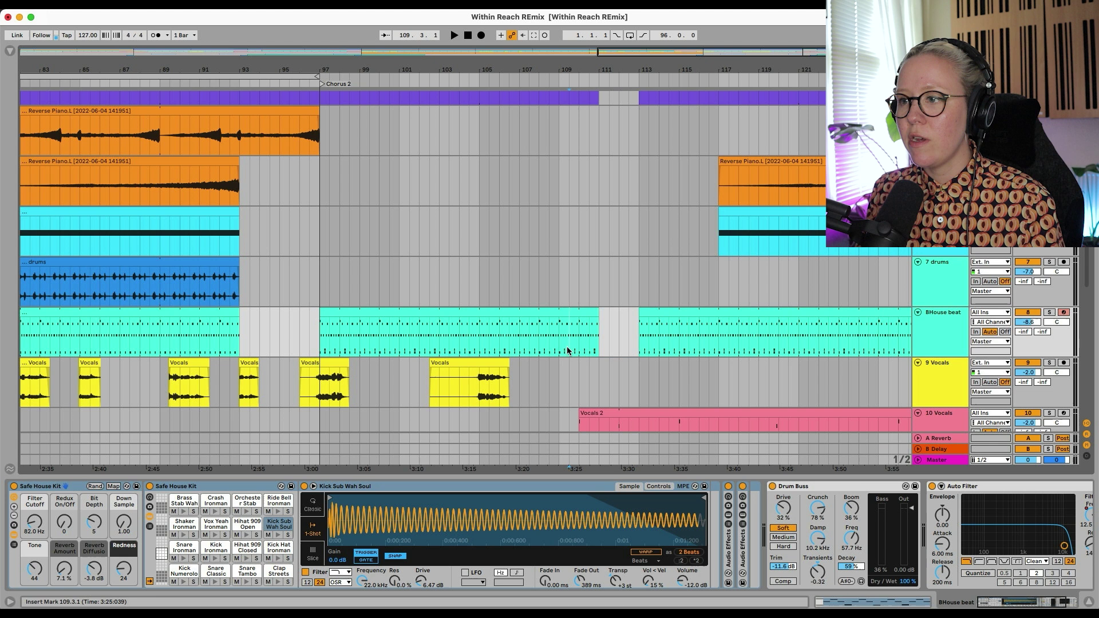
{"action": "scroll", "coordinate": [633, 392], "scroll_direction": "down", "scroll_amount": 5}
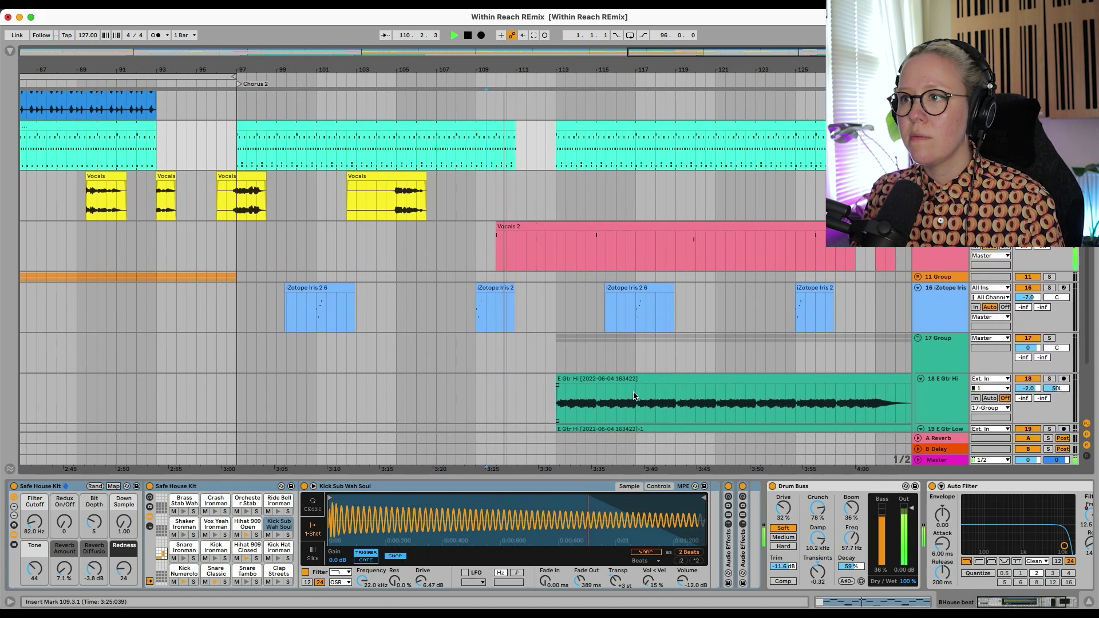